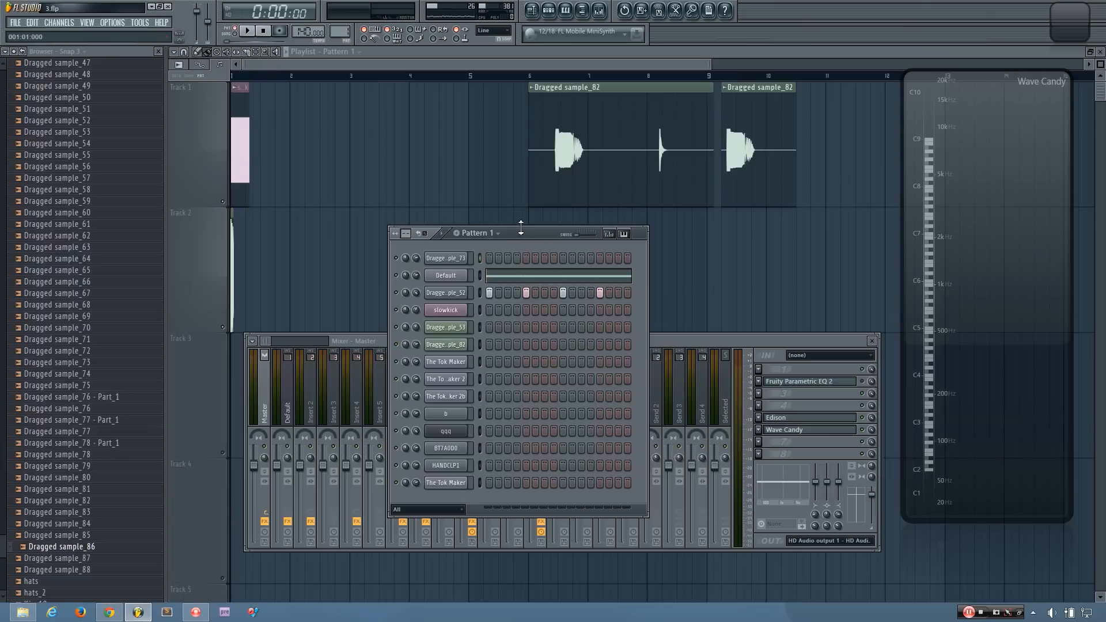
{"action": "key", "text": "z"}
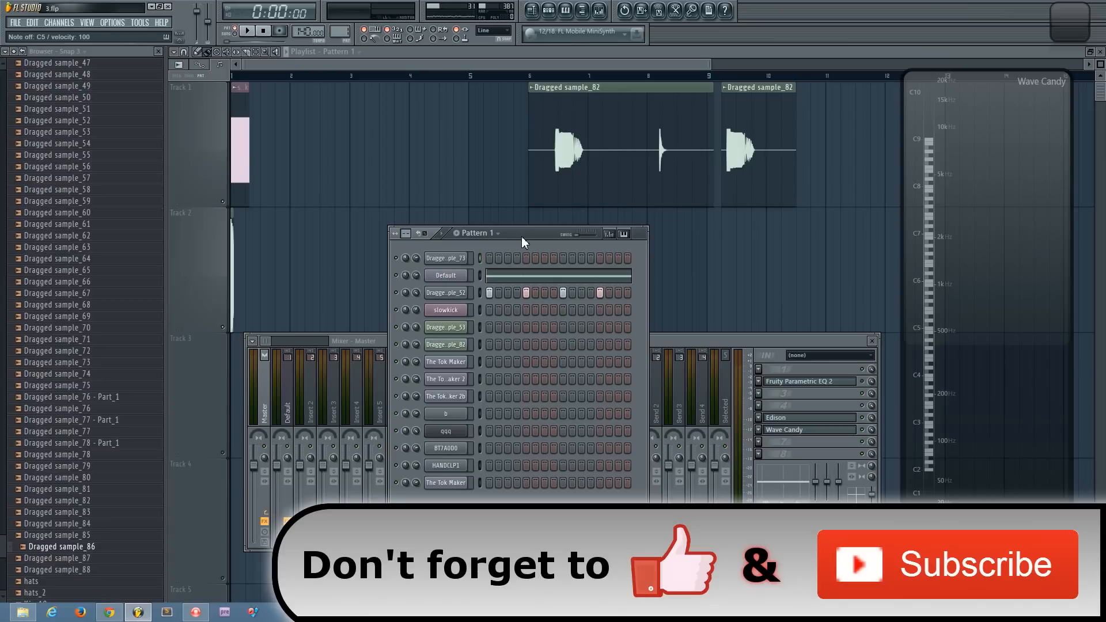
{"action": "key", "text": "z"}
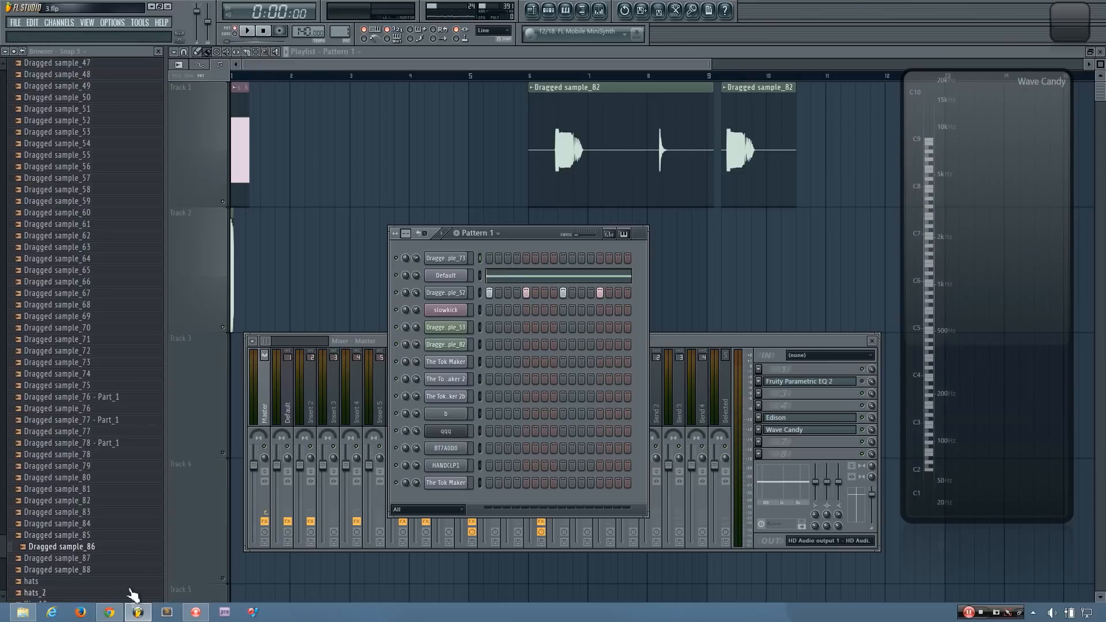
Step: Enable the volume envelope on the Dragged sample_73 channel and shorten its hold time, auditioning the sound
{"action": "left_click", "coordinate": [455, 263]}
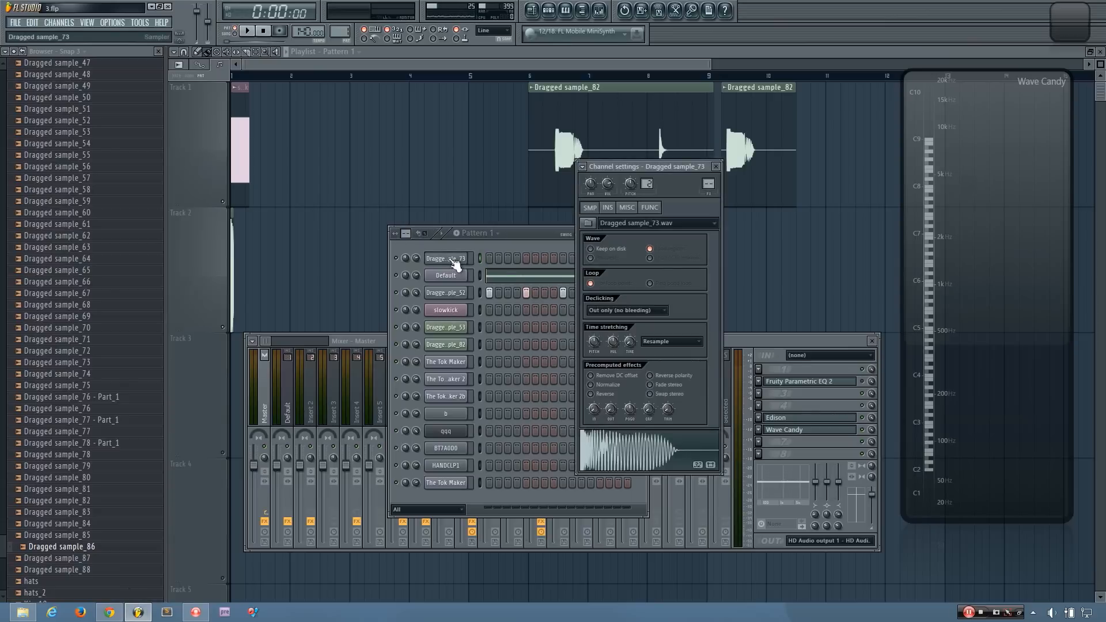
{"action": "left_click", "coordinate": [607, 207]}
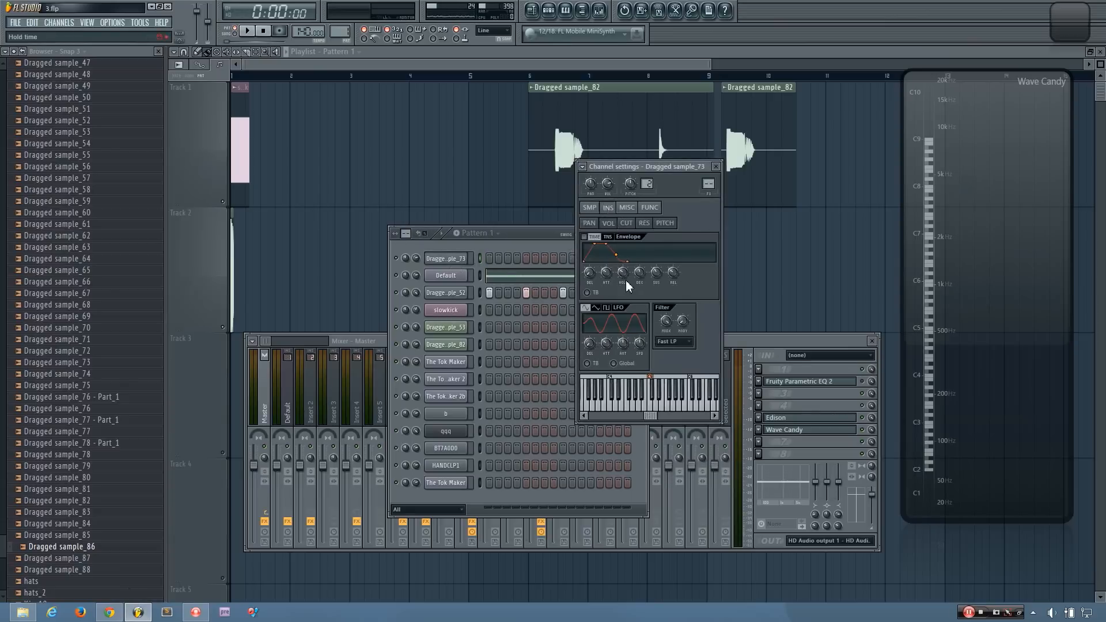
{"action": "left_click_drag", "start_coordinate": [619, 275], "coordinate": [606, 289]}
{"action": "key", "text": "q"}
{"action": "key", "text": "q"}
{"action": "key", "text": "q"}
{"action": "key", "text": "q"}
{"action": "left_click_drag", "start_coordinate": [621, 275], "coordinate": [622, 278]}
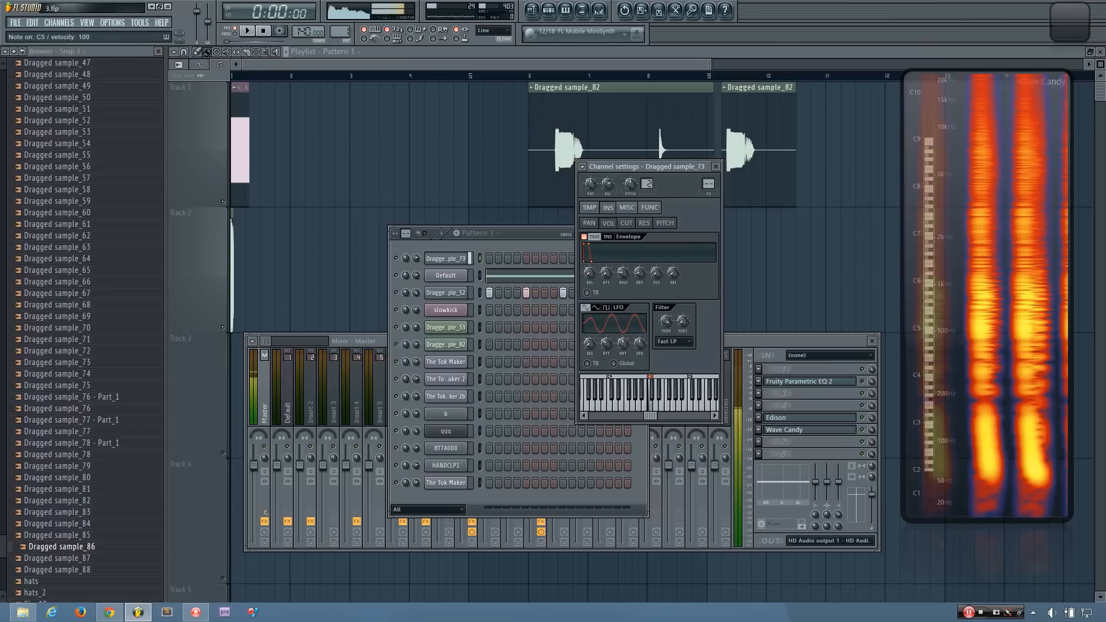
Step: Link the Dragged sample_73 channel to mixer track Insert 16
{"action": "left_click", "coordinate": [750, 341]}
{"action": "key", "text": "q"}
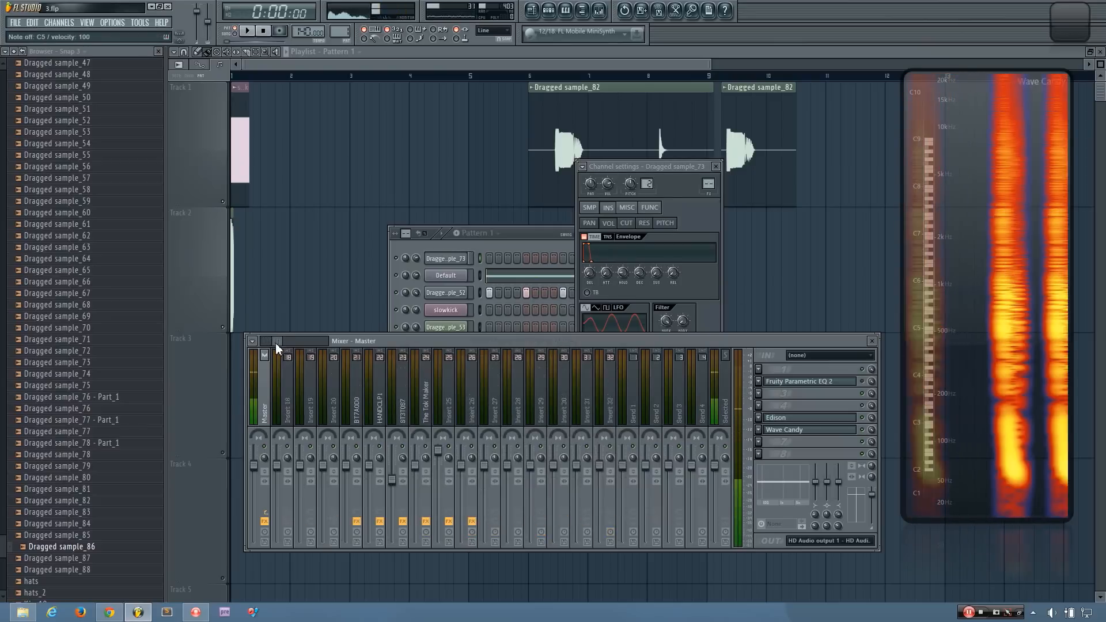
{"action": "right_click", "coordinate": [478, 349]}
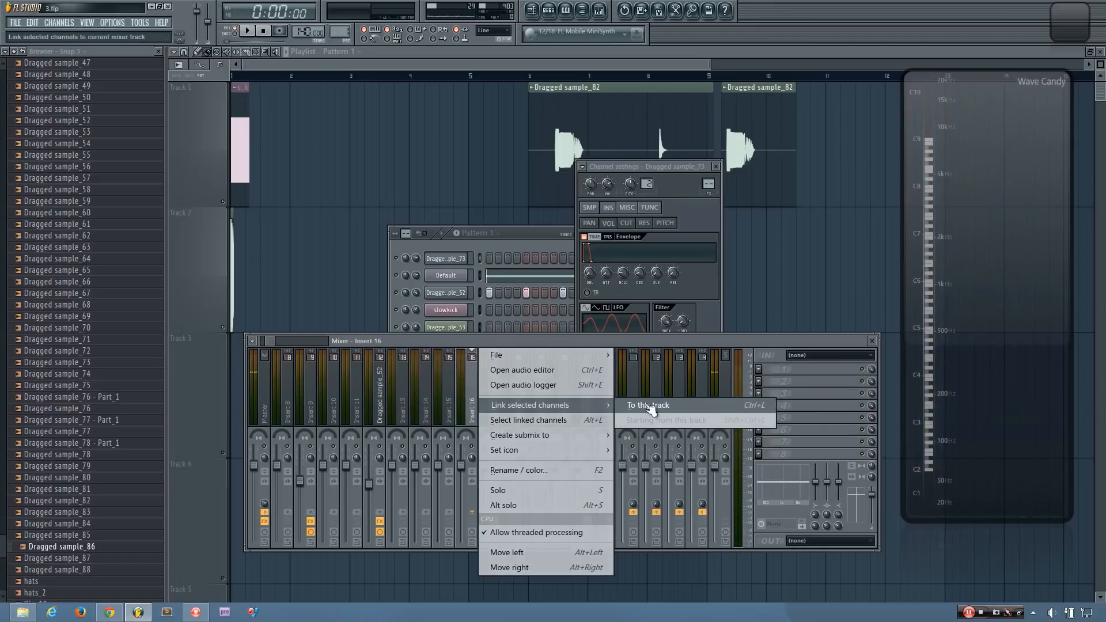
{"action": "left_click", "coordinate": [639, 407]}
Step: Load Fruity Parametric EQ 2 into the first effect slot and Fruity WaveShaper into the second slot of the Dragged sample_73 track
{"action": "left_click", "coordinate": [768, 368]}
{"action": "mouse_move", "coordinate": [858, 313]}
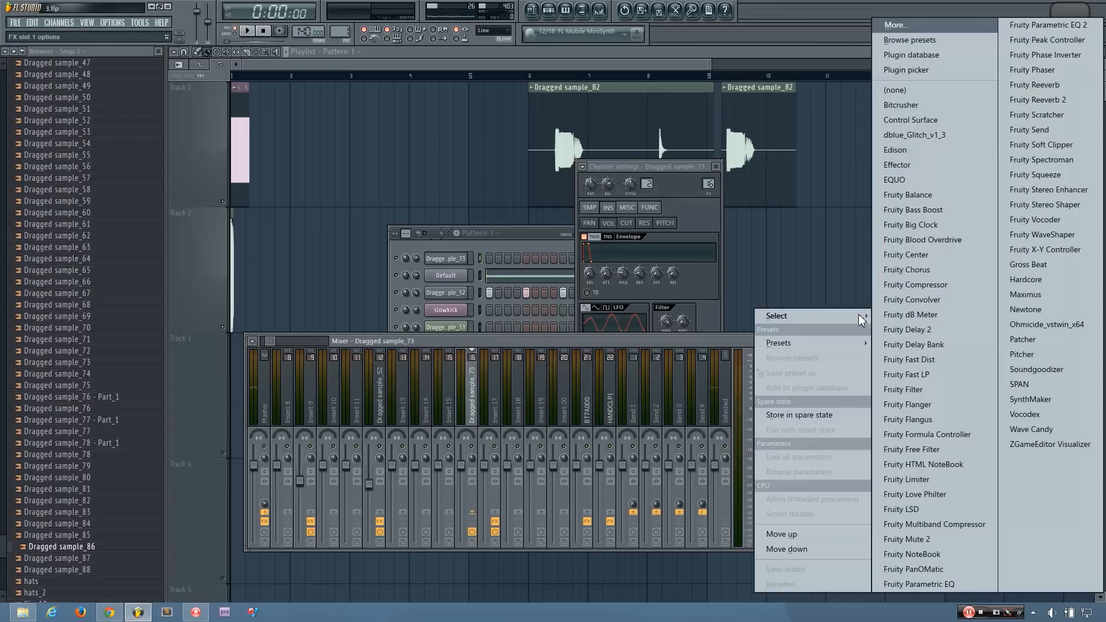
{"action": "left_click", "coordinate": [1072, 28]}
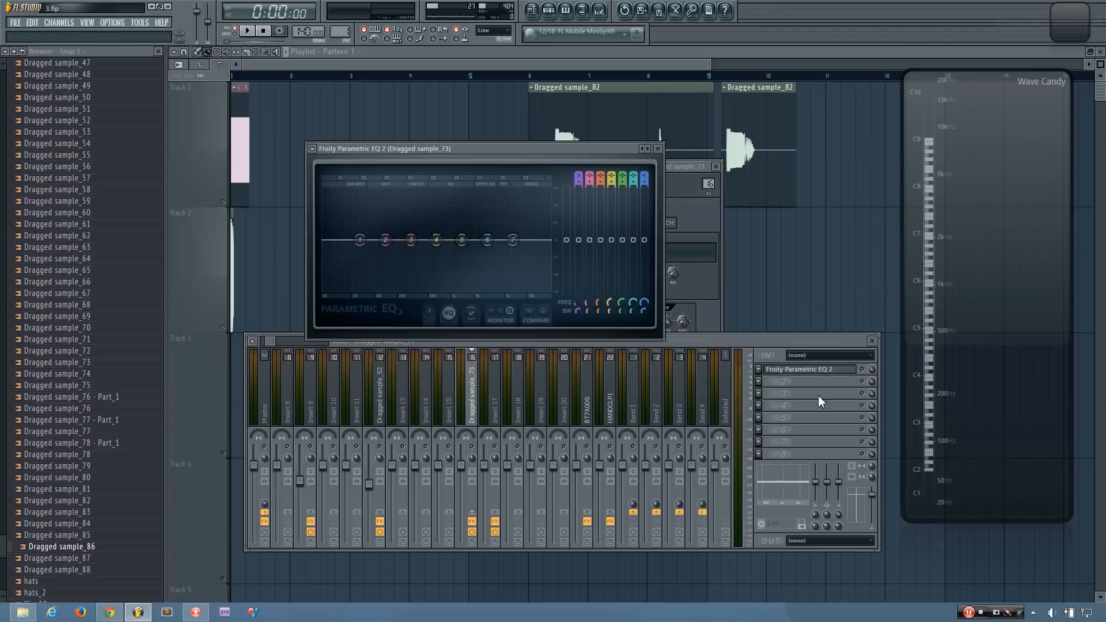
{"action": "left_click", "coordinate": [766, 383]}
{"action": "left_click", "coordinate": [1041, 234]}
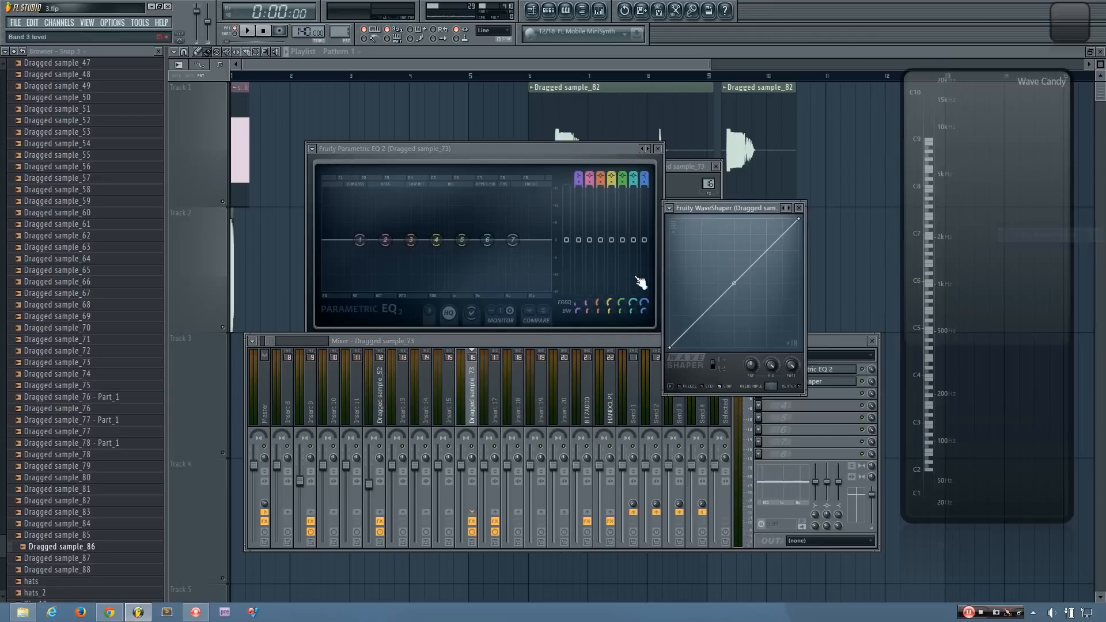
Step: Raise the midpoint of the WaveShaper curve to distort the sample, close the plugin and audition the result
{"action": "left_click_drag", "start_coordinate": [734, 283], "coordinate": [734, 240]}
{"action": "left_click", "coordinate": [799, 208]}
{"action": "key", "text": "q"}
{"action": "key", "text": "q"}
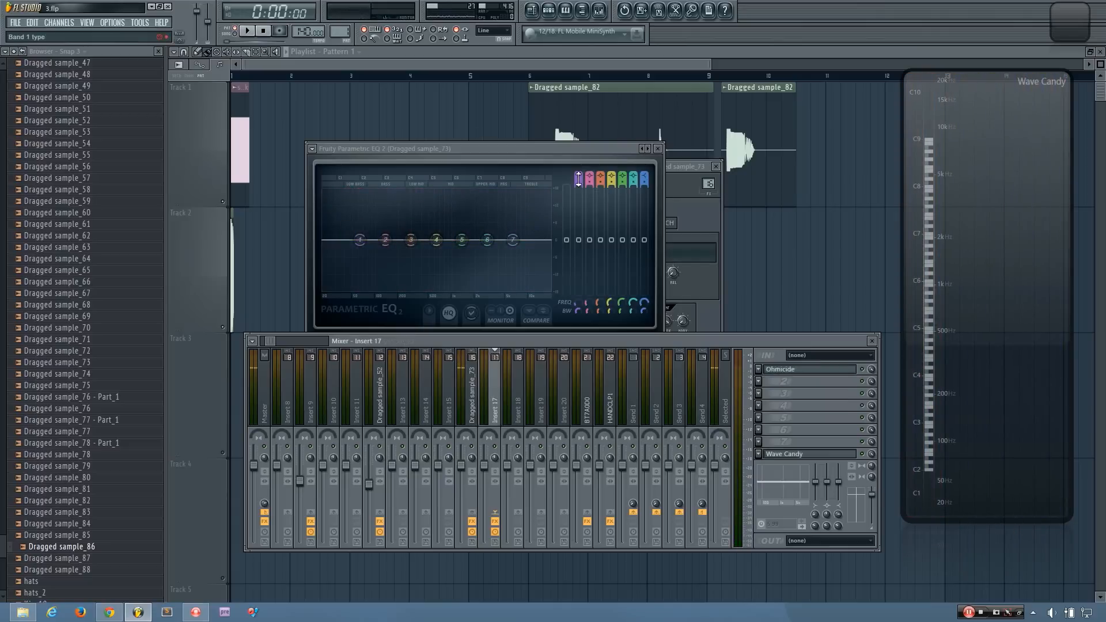
Step: Set band 1 of the parametric EQ to High pass and audition the sample
{"action": "left_click_drag", "start_coordinate": [578, 178], "coordinate": [578, 175]}
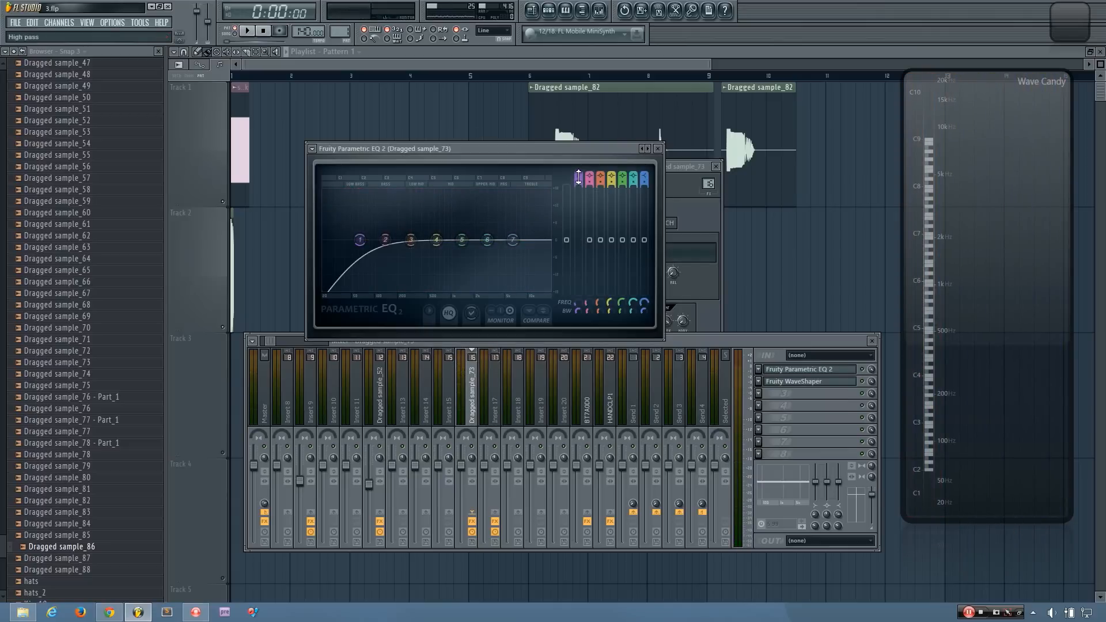
{"action": "key", "text": "q"}
{"action": "key", "text": "q"}
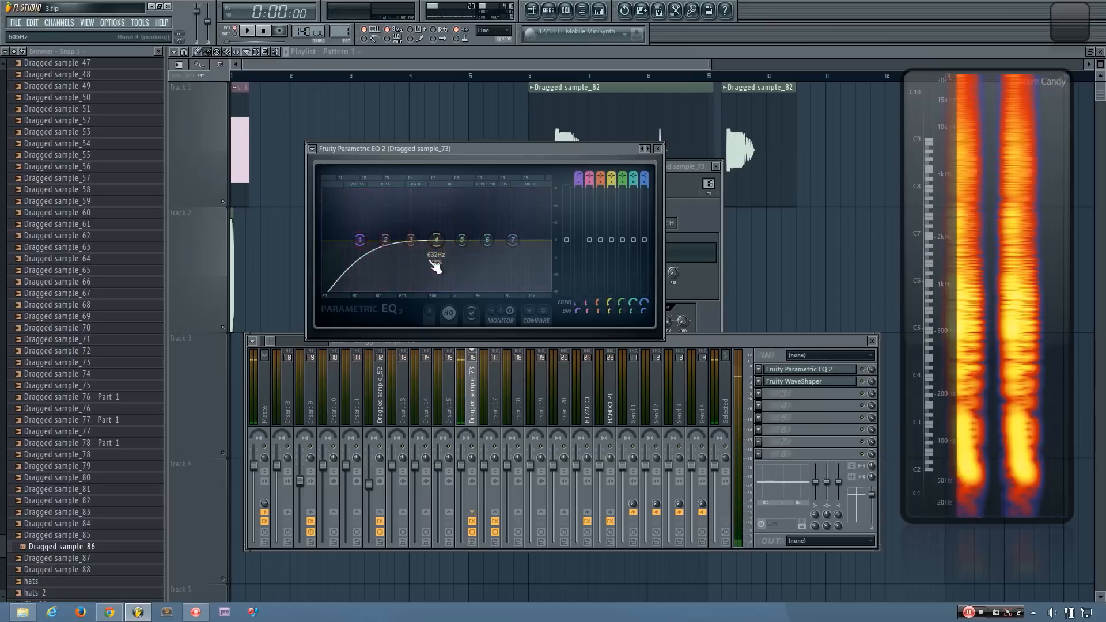
Step: Shape the EQ by boosting band 4 in the highs and band 3 near 390 Hz while cutting bands 2 and 6, auditioning throughout
{"action": "mouse_move", "coordinate": [440, 249]}
{"action": "left_mouse_down"}
{"action": "mouse_move", "coordinate": [398, 219]}
{"action": "mouse_move", "coordinate": [447, 218]}
{"action": "mouse_move", "coordinate": [453, 251]}
{"action": "mouse_move", "coordinate": [530, 218]}
{"action": "mouse_move", "coordinate": [475, 263]}
{"action": "mouse_move", "coordinate": [453, 258]}
{"action": "left_mouse_up"}
{"action": "key", "text": "q"}
{"action": "key", "text": "q"}
{"action": "key", "text": "q"}
{"action": "key", "text": "q"}
{"action": "left_click_drag", "start_coordinate": [386, 240], "coordinate": [420, 234]}
{"action": "key", "text": "q"}
{"action": "key", "text": "q"}
{"action": "key", "text": "q"}
{"action": "key", "text": "q"}
{"action": "key", "text": "q"}
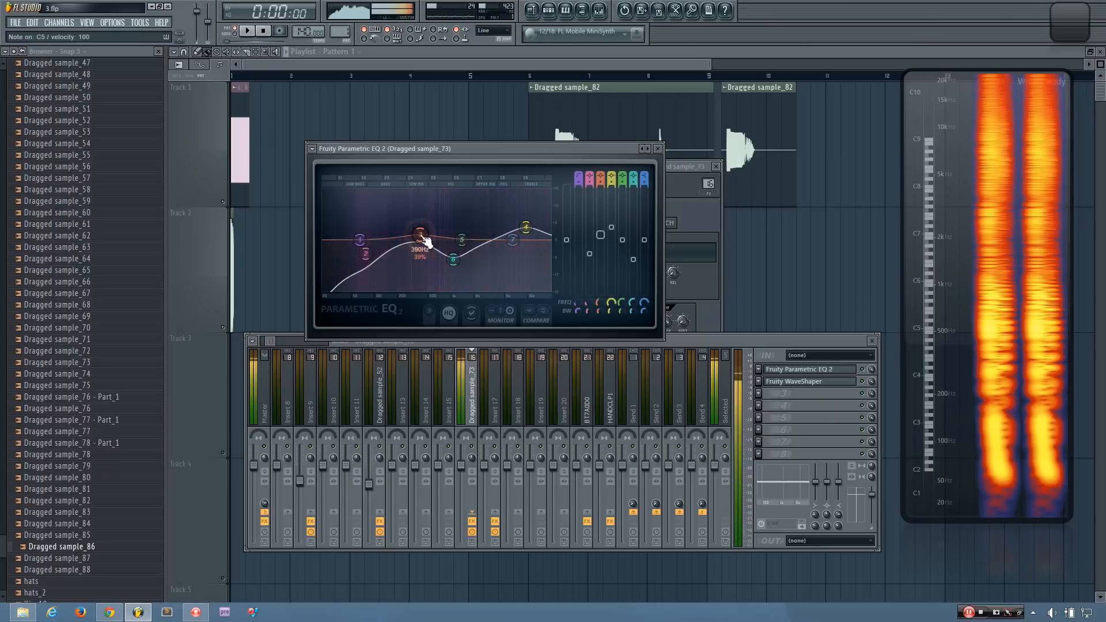
Step: Reset EQ bands 2 and 6 to their defaults
{"action": "right_click", "coordinate": [367, 254]}
{"action": "left_click", "coordinate": [386, 278]}
{"action": "key", "text": "q"}
{"action": "right_click", "coordinate": [453, 258]}
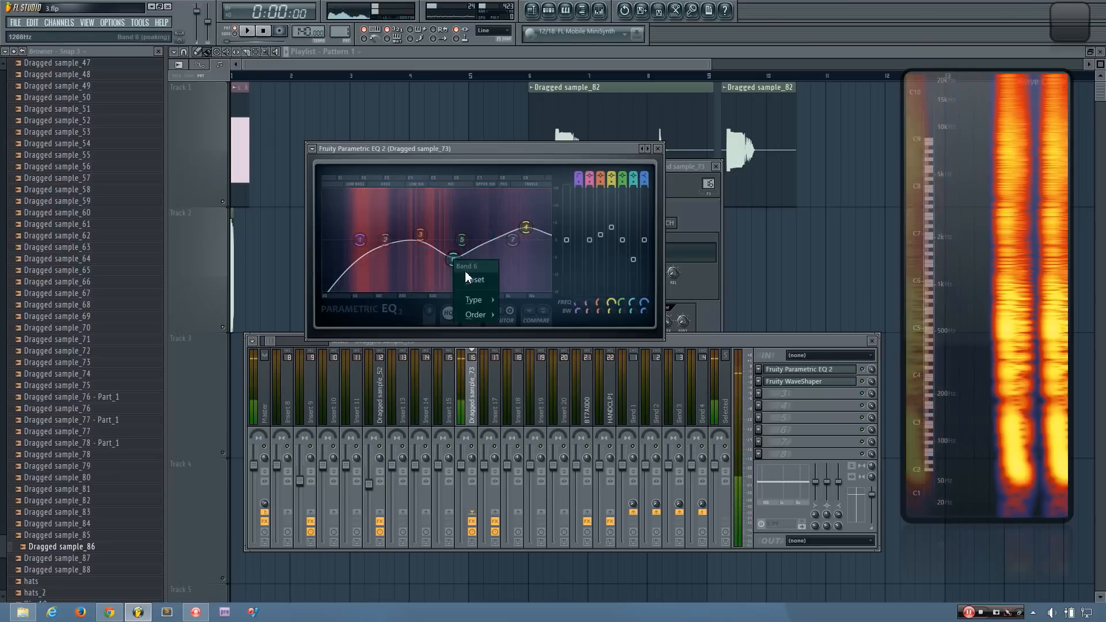
{"action": "left_click", "coordinate": [475, 279]}
Step: Lower EQ band 3 into a slight cut, boost band 5 slightly and dip band 6 a little, auditioning the sample
{"action": "left_click_drag", "start_coordinate": [420, 235], "coordinate": [414, 248]}
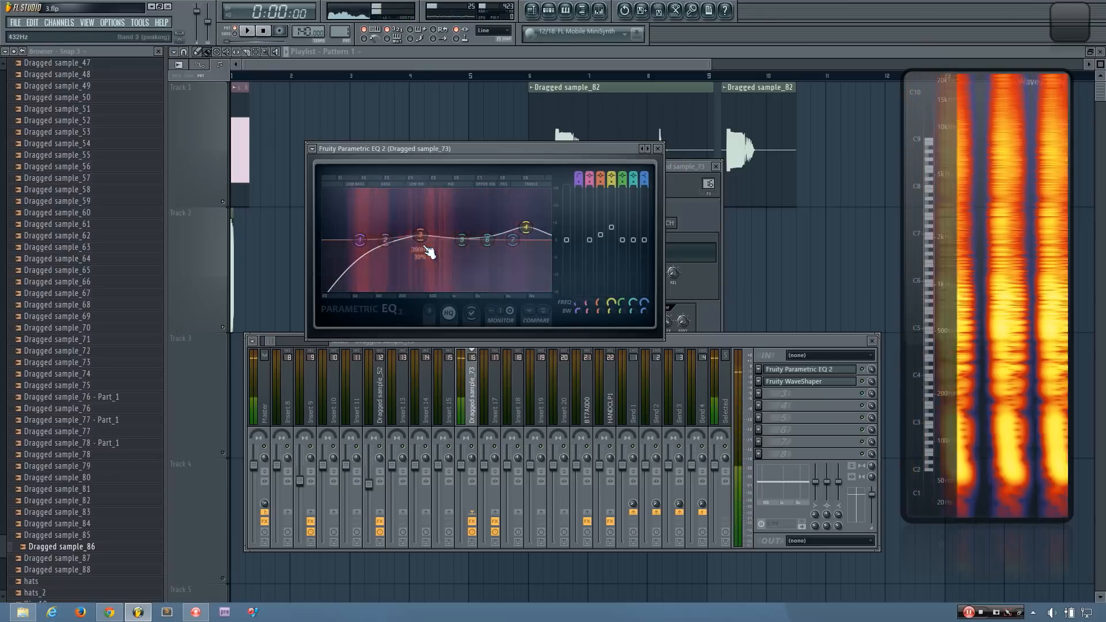
{"action": "key", "text": "q"}
{"action": "mouse_move", "coordinate": [461, 241]}
{"action": "left_mouse_down"}
{"action": "mouse_move", "coordinate": [448, 235]}
{"action": "mouse_move", "coordinate": [482, 243]}
{"action": "left_mouse_up"}
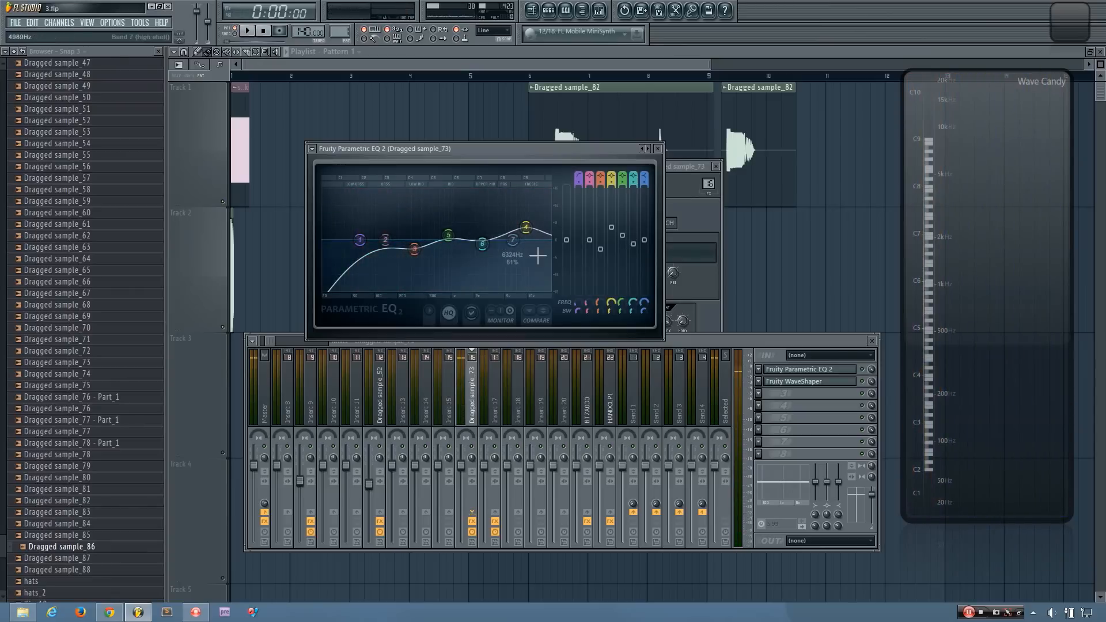
{"action": "key", "text": "q"}
{"action": "key", "text": "q"}
{"action": "key", "text": "q"}
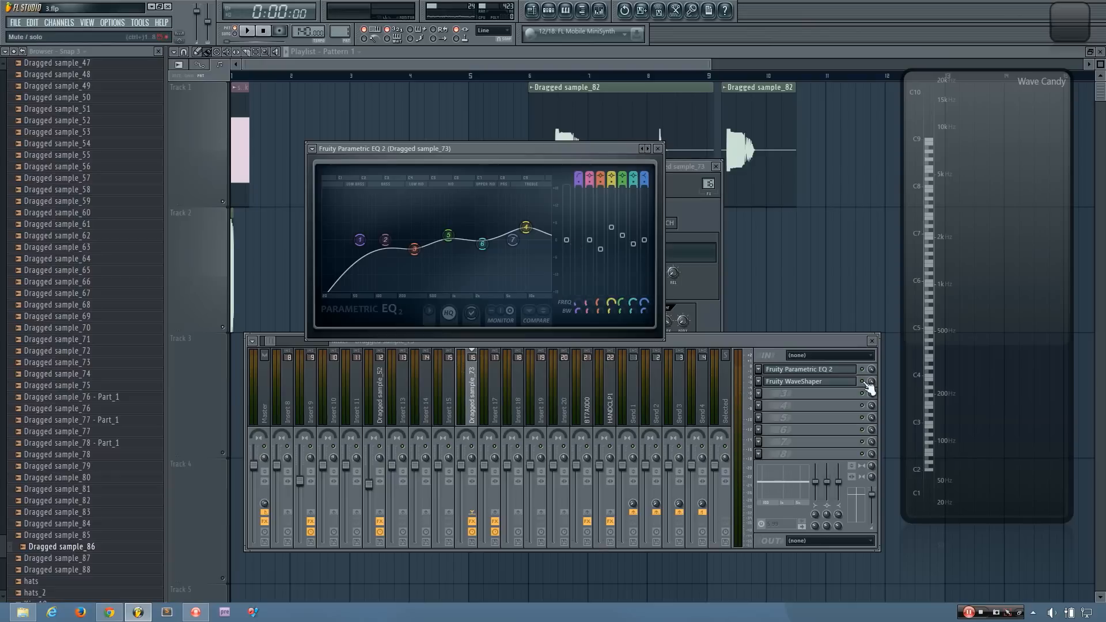
Step: Load Fruity Fast Dist into the third effect slot of the Dragged sample_73 track
{"action": "left_click", "coordinate": [758, 394]}
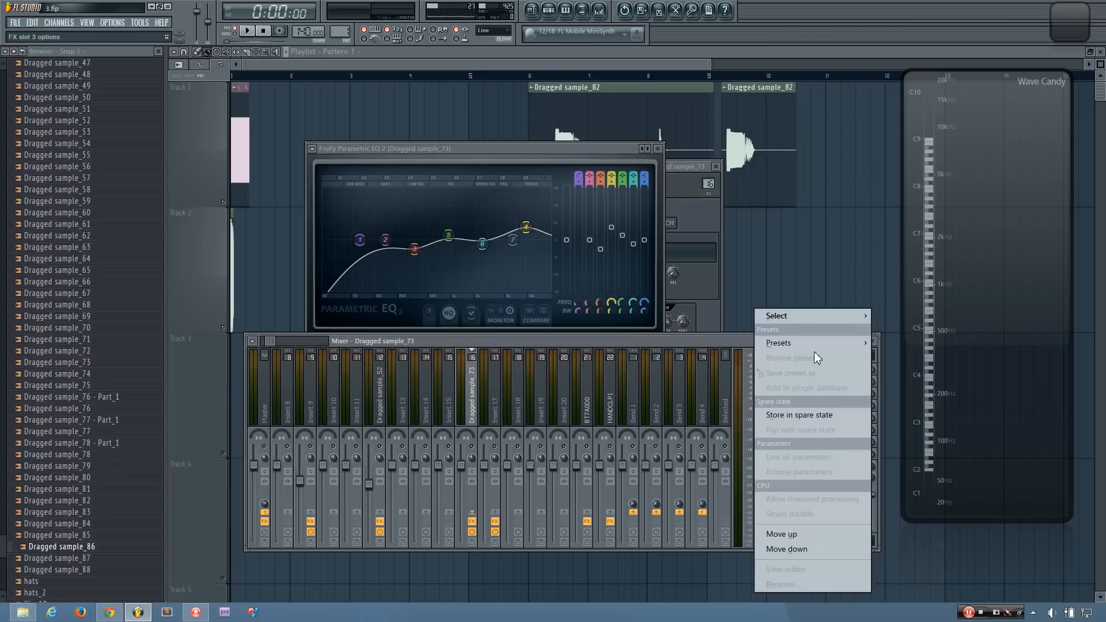
{"action": "mouse_move", "coordinate": [816, 311]}
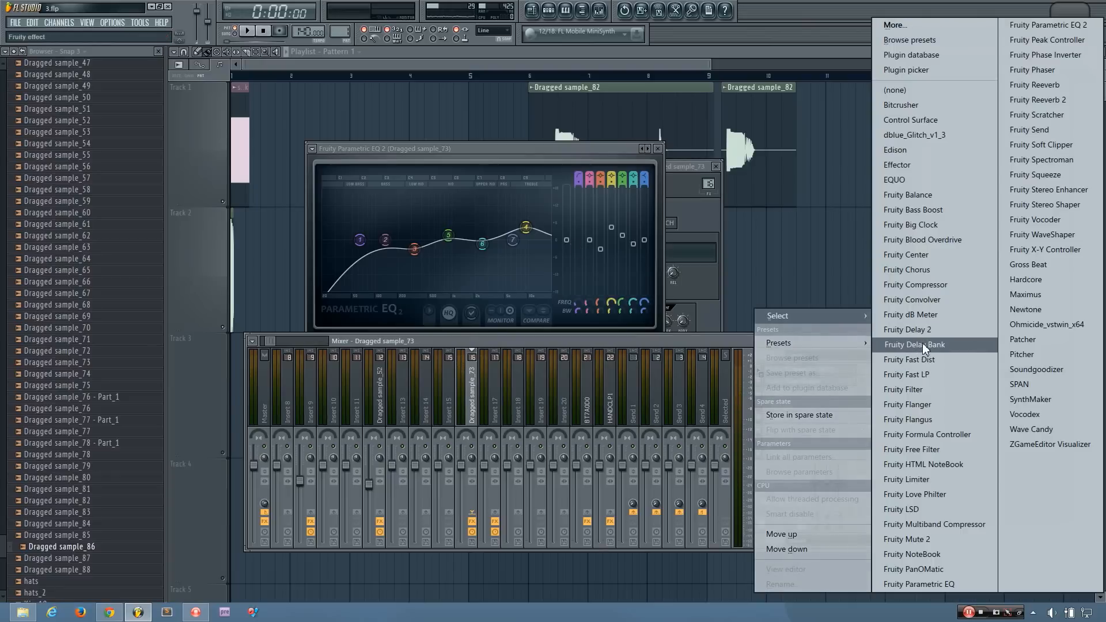
{"action": "left_click", "coordinate": [929, 357]}
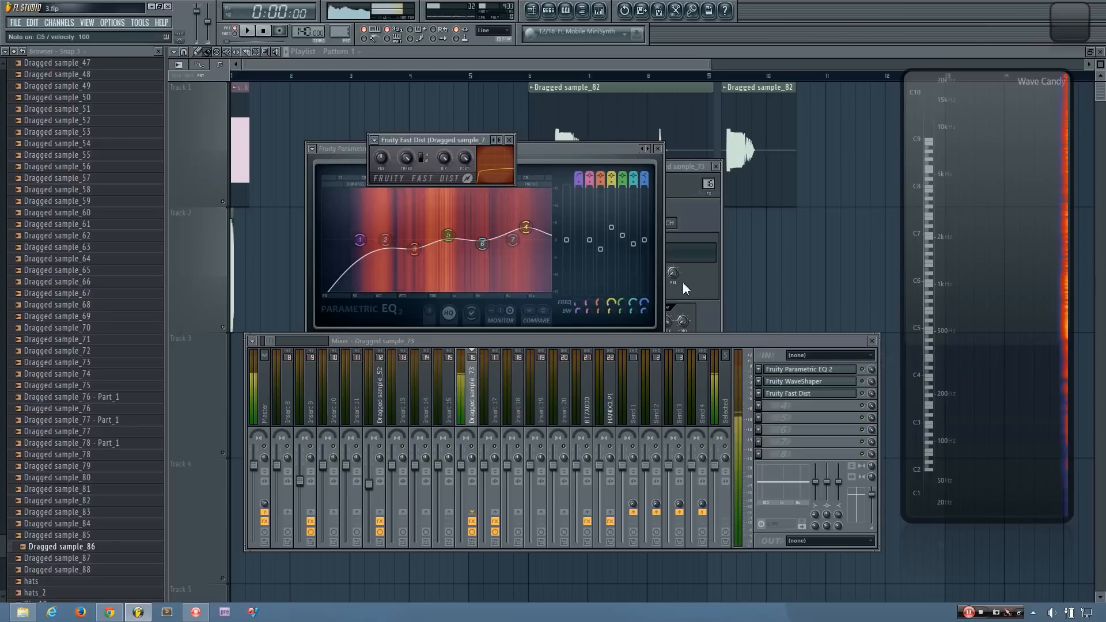
Step: Add a second Fruity Parametric EQ 2 in slot 4 and another Fruity Fast Dist in slot 5
{"action": "left_click", "coordinate": [812, 370]}
{"action": "left_click", "coordinate": [758, 417]}
{"action": "mouse_move", "coordinate": [815, 317]}
{"action": "left_click", "coordinate": [1043, 24]}
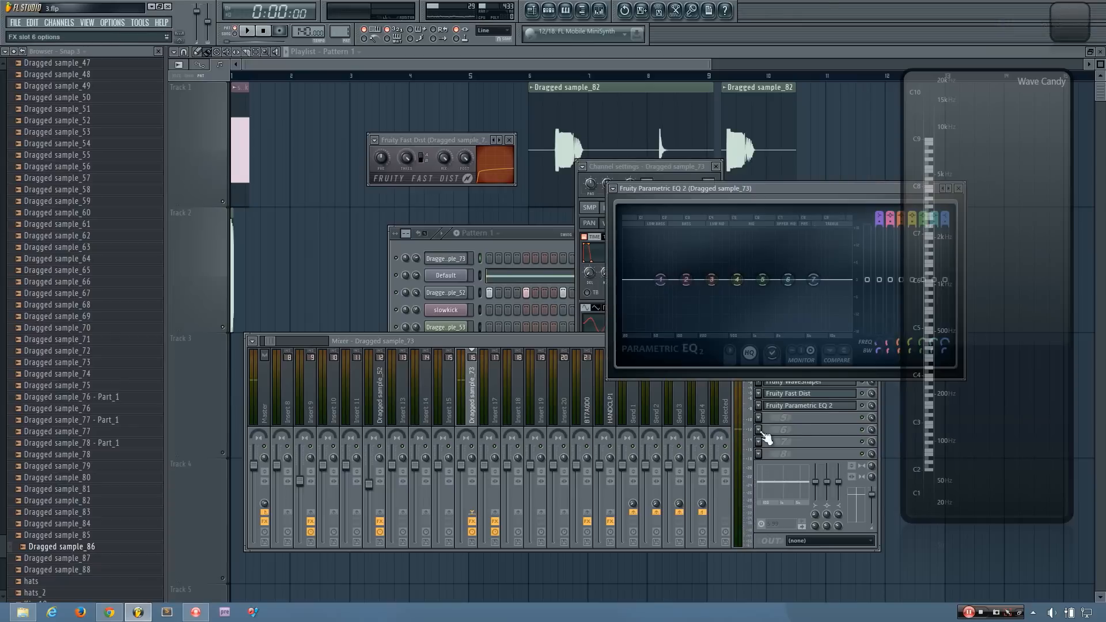
{"action": "left_click", "coordinate": [759, 417]}
{"action": "mouse_move", "coordinate": [815, 316]}
{"action": "left_click", "coordinate": [933, 356]}
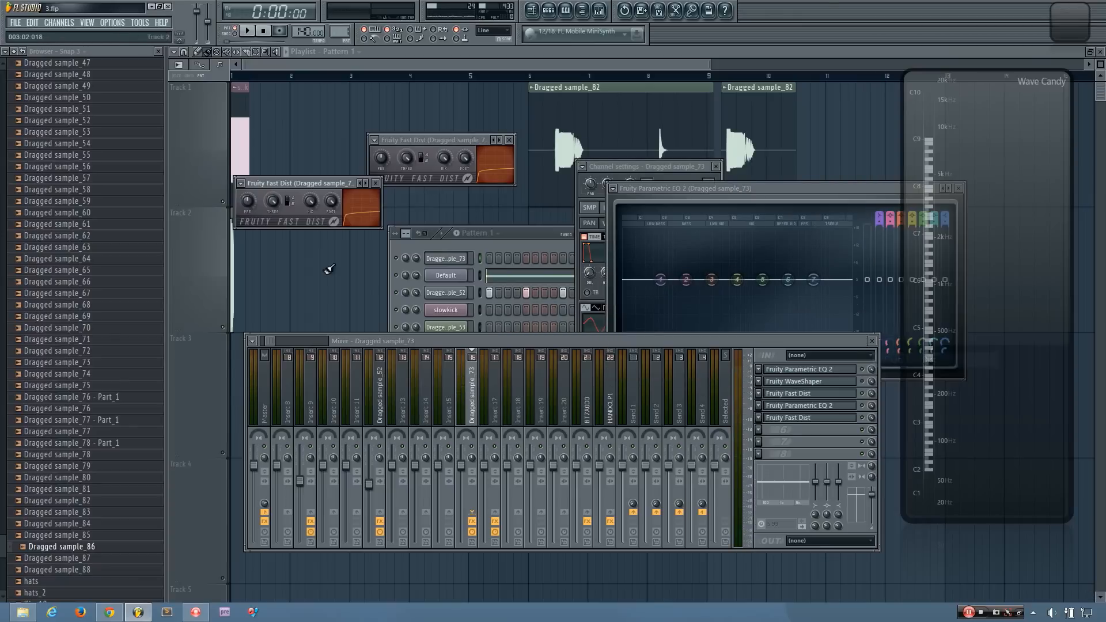
Step: Shape the second parametric EQ by cutting bands 4 and 6 and slightly boosting band 5 between them
{"action": "left_click_drag", "start_coordinate": [741, 190], "coordinate": [580, 192]}
{"action": "left_click_drag", "start_coordinate": [575, 279], "coordinate": [546, 294]}
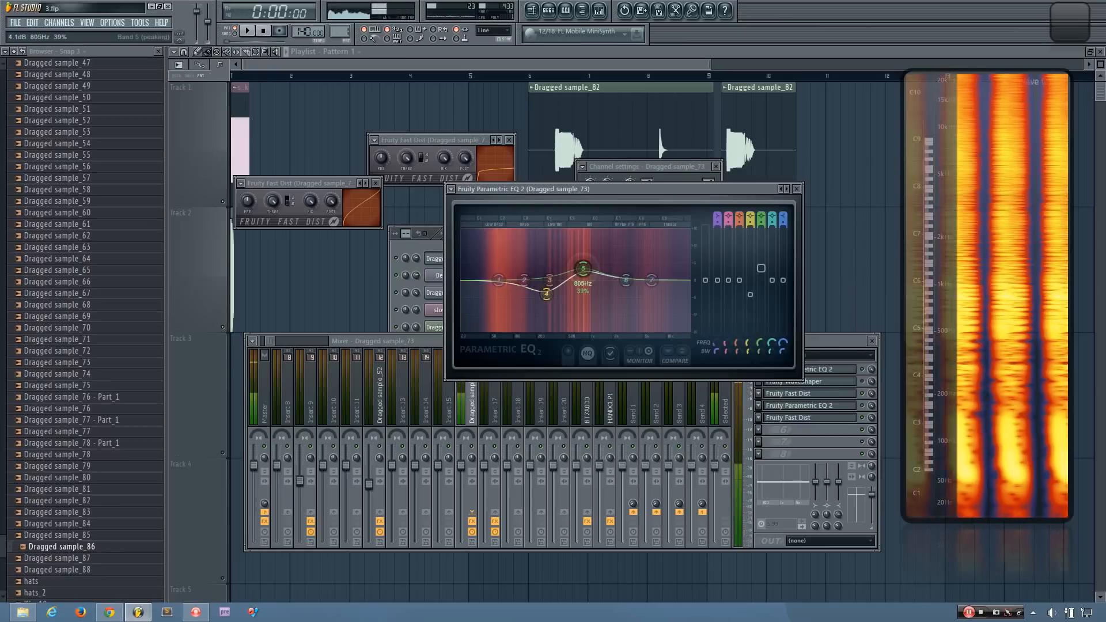
{"action": "left_click_drag", "start_coordinate": [626, 280], "coordinate": [575, 277]}
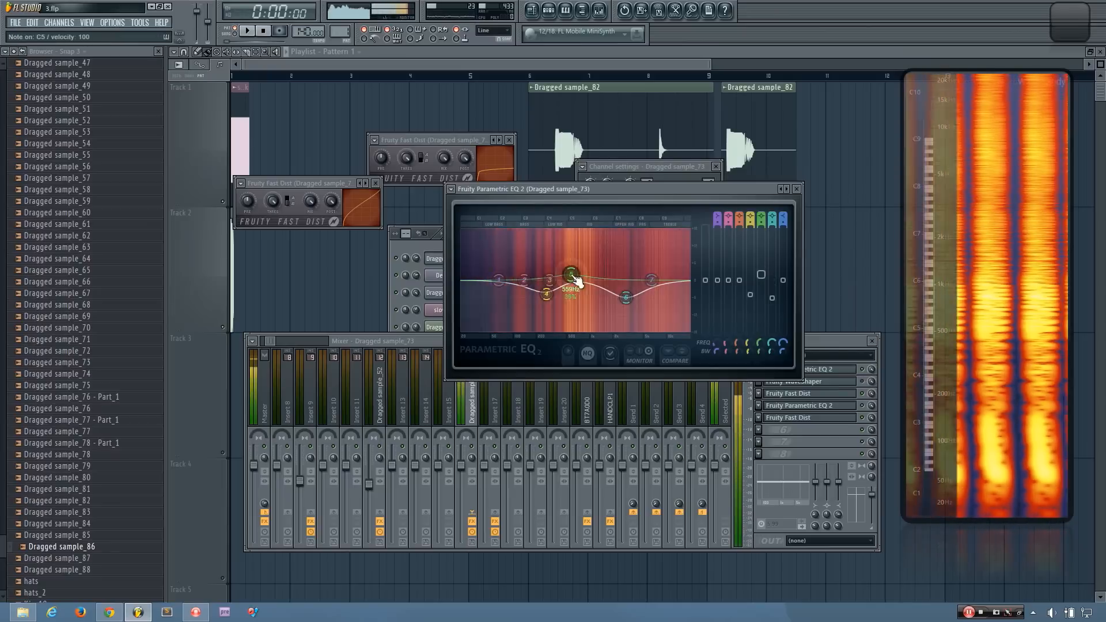
Step: Close the open effect windows and the channel settings, and shift the mixer slightly lower
{"action": "left_click", "coordinate": [796, 189]}
{"action": "left_click", "coordinate": [376, 183]}
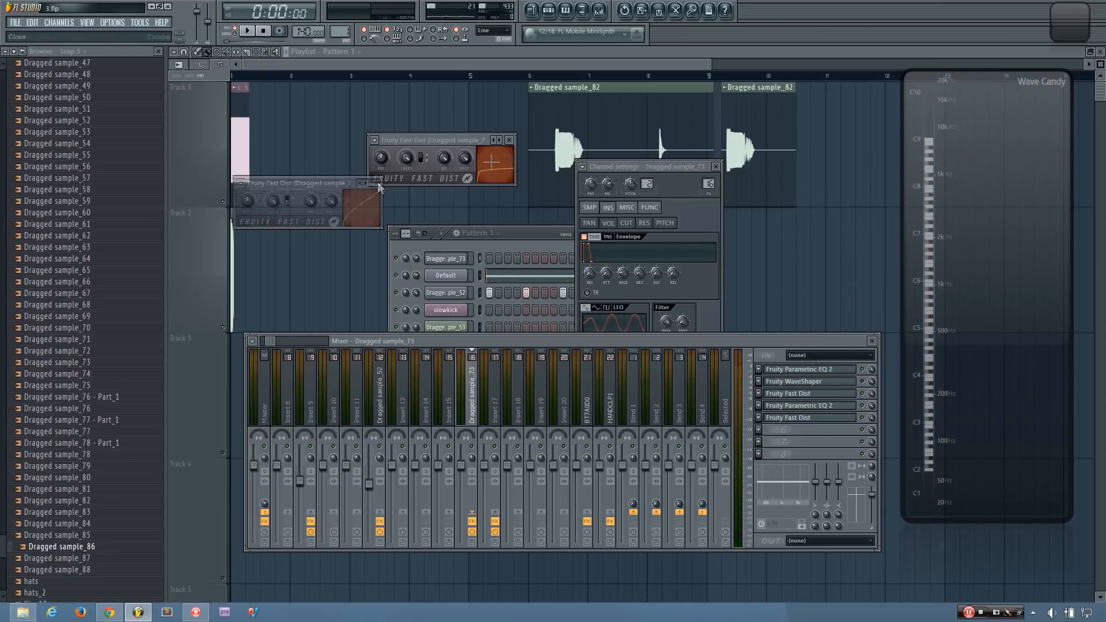
{"action": "left_click", "coordinate": [509, 139]}
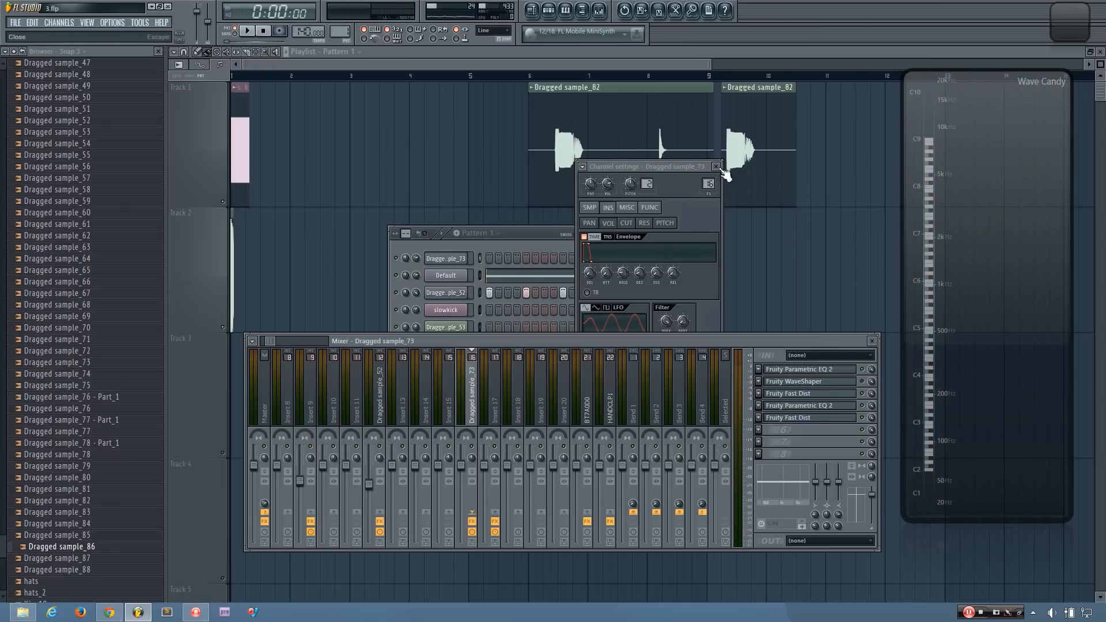
{"action": "left_click", "coordinate": [716, 167]}
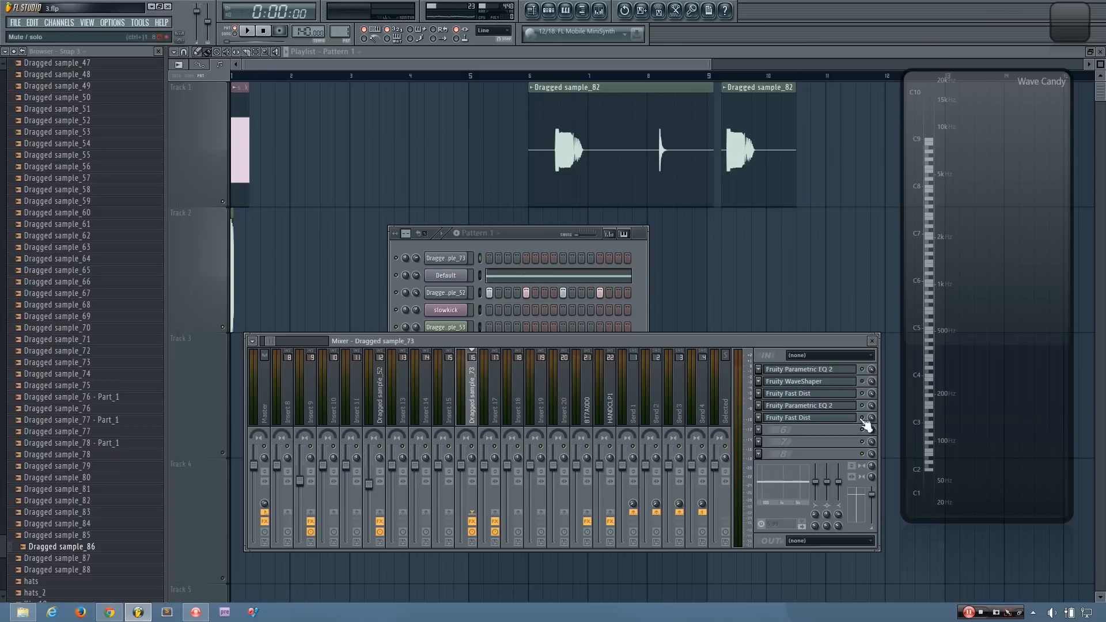
{"action": "left_click_drag", "start_coordinate": [582, 342], "coordinate": [580, 350]}
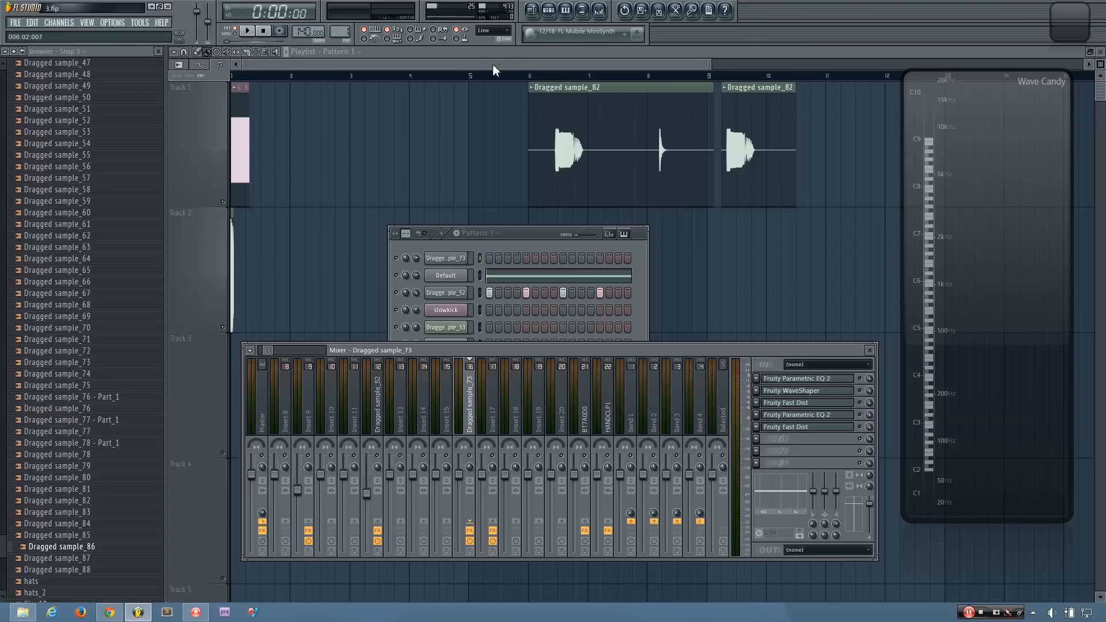
Step: Audition the first hit of the first Dragged sample_82 clip in the playlist repeatedly, starting playback just before it
{"action": "left_click", "coordinate": [438, 65]}
{"action": "scroll", "coordinate": [520, 180], "scroll_direction": "up", "scroll_amount": 5}
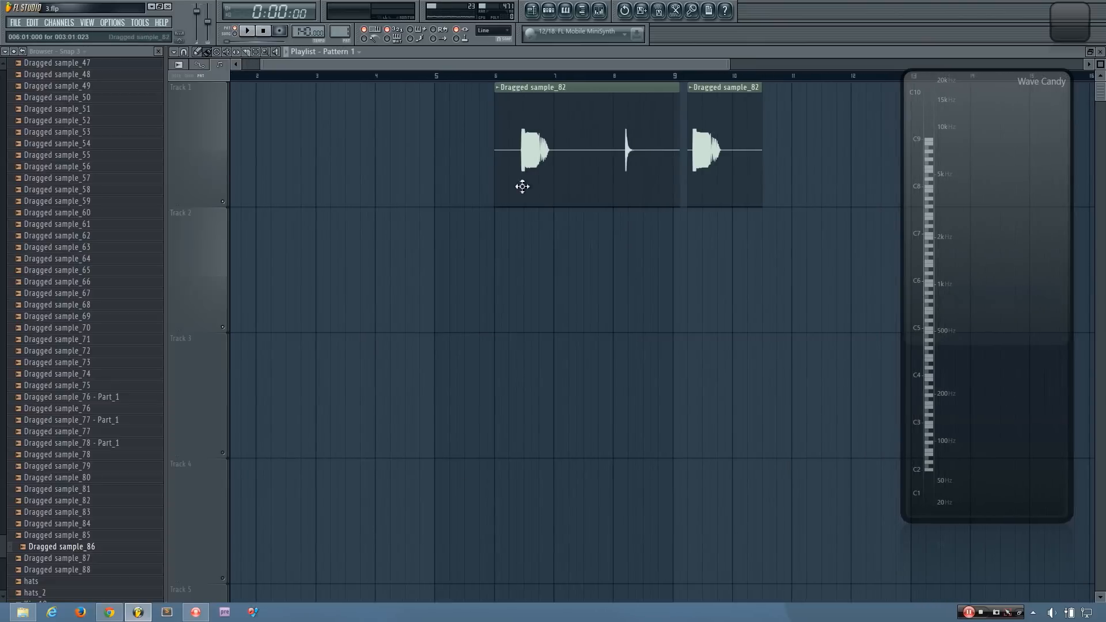
{"action": "scroll", "coordinate": [540, 200], "scroll_direction": "up", "scroll_amount": 1}
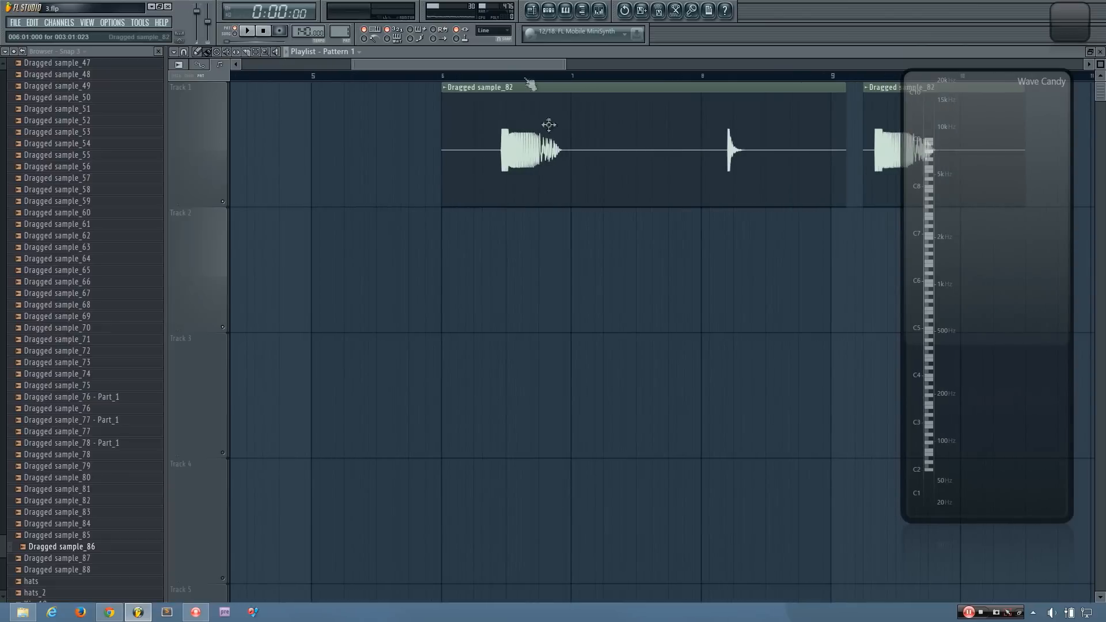
{"action": "left_click", "coordinate": [498, 76]}
{"action": "left_click_drag", "start_coordinate": [508, 78], "coordinate": [490, 78]}
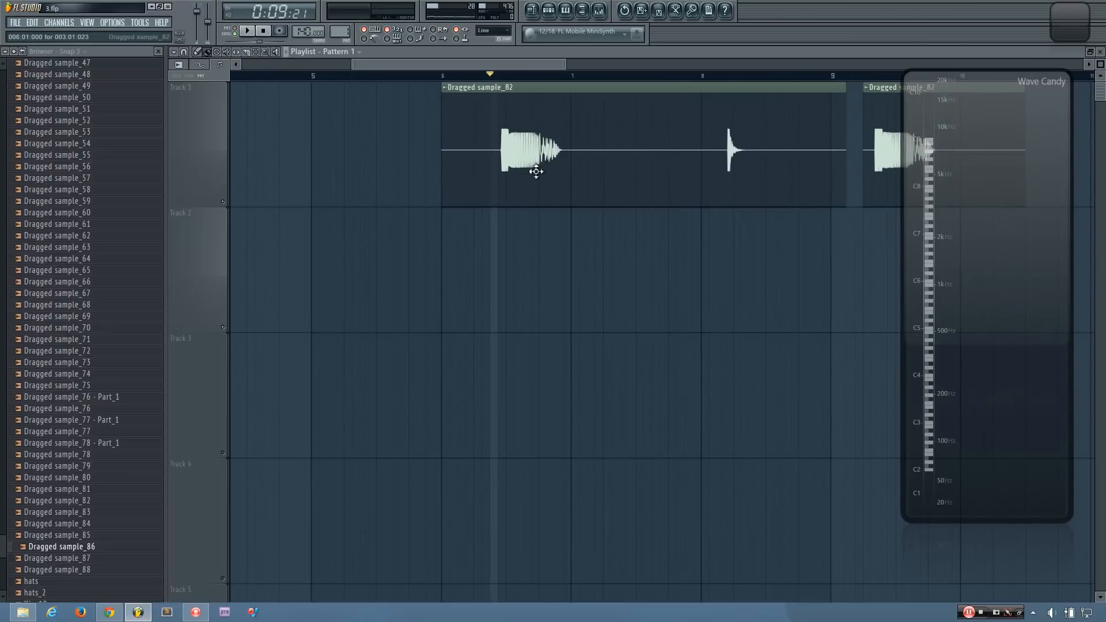
{"action": "key", "text": "space"}
{"action": "key", "text": "space"}
{"action": "key", "text": "space"}
{"action": "key", "text": "space"}
{"action": "key", "text": "space"}
{"action": "key", "text": "space"}
{"action": "key", "text": "space"}
{"action": "key", "text": "space"}
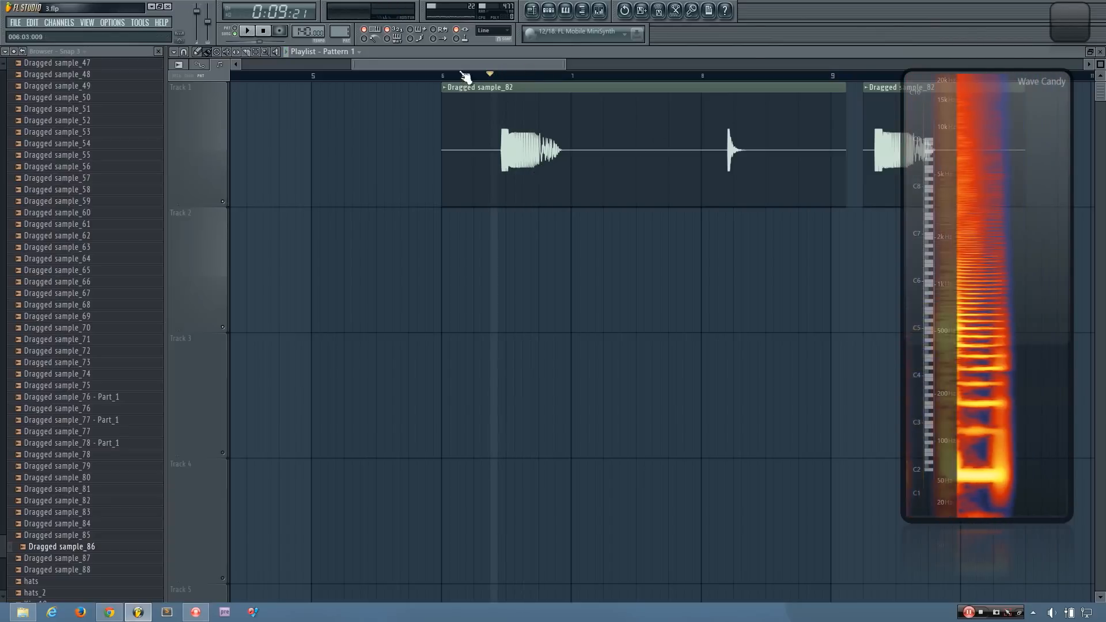
Step: Audition the second, short hit of the first Dragged sample_82 clip, starting playback just before it
{"action": "left_click_drag", "start_coordinate": [469, 64], "coordinate": [500, 65]}
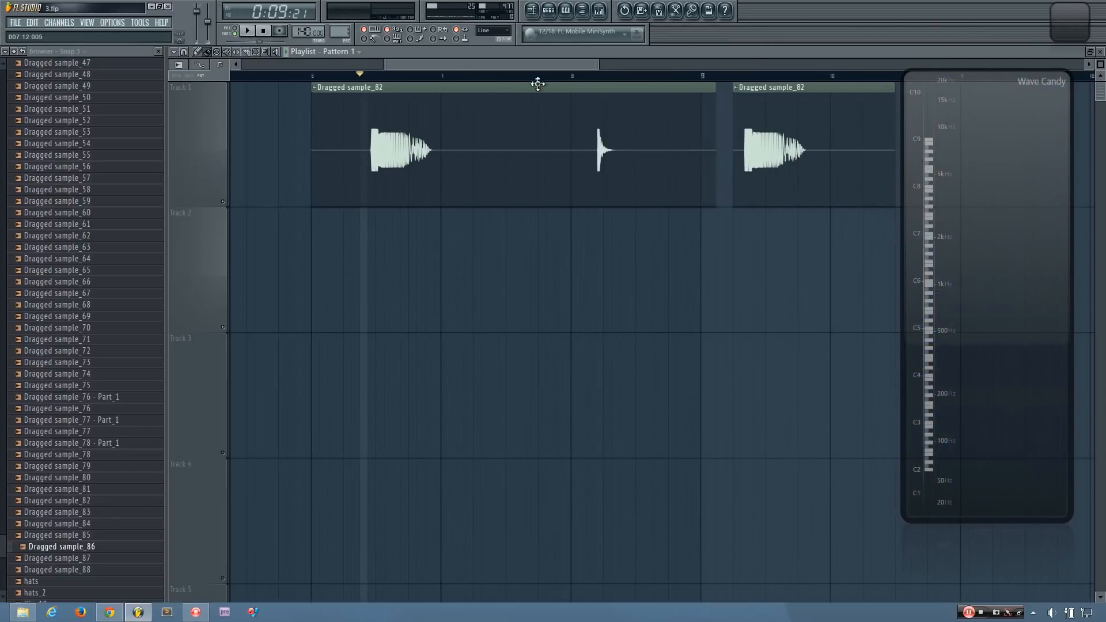
{"action": "left_click", "coordinate": [589, 76]}
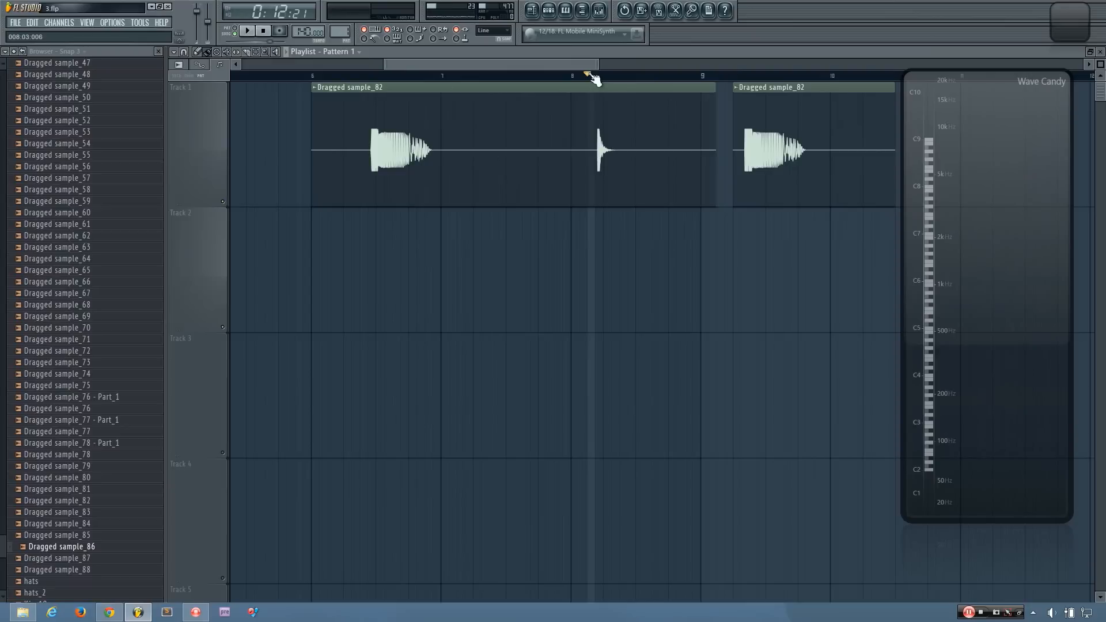
{"action": "key", "text": "space"}
{"action": "key", "text": "space"}
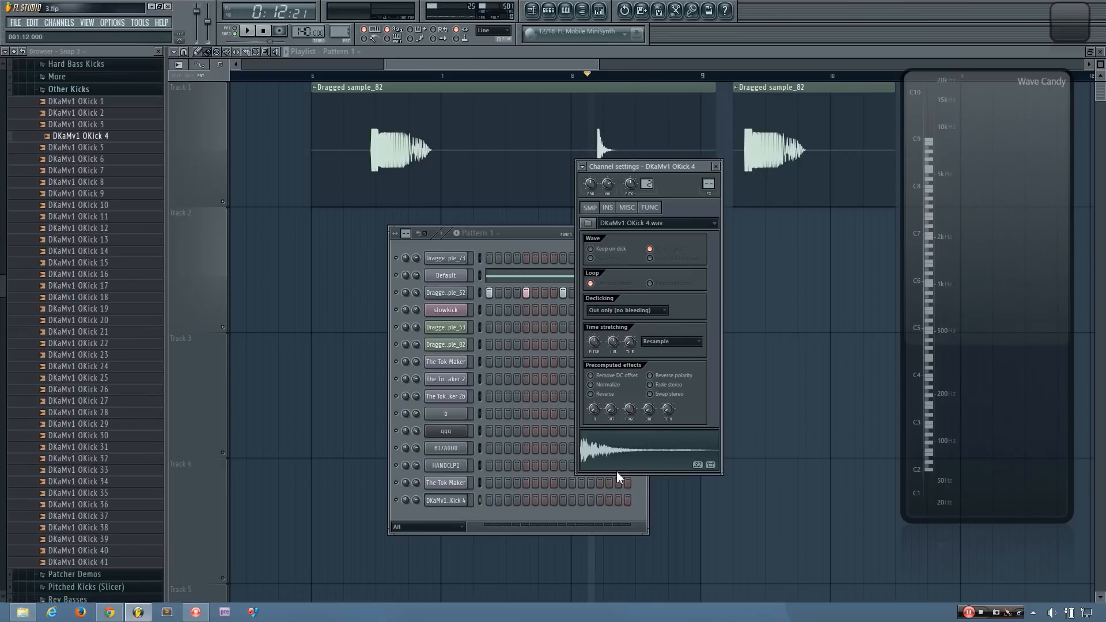
Step: Lower the POGO precomputed effect of the DKaMv1 OKick 4 channel, audition the kick repeatedly, and close its channel settings
{"action": "left_click_drag", "start_coordinate": [630, 410], "coordinate": [630, 466]}
{"action": "key", "text": "z"}
{"action": "left_click_drag", "start_coordinate": [630, 412], "coordinate": [630, 441]}
{"action": "key", "text": "z"}
{"action": "key", "text": "z"}
{"action": "key", "text": "z"}
{"action": "key", "text": "z"}
{"action": "key", "text": "z"}
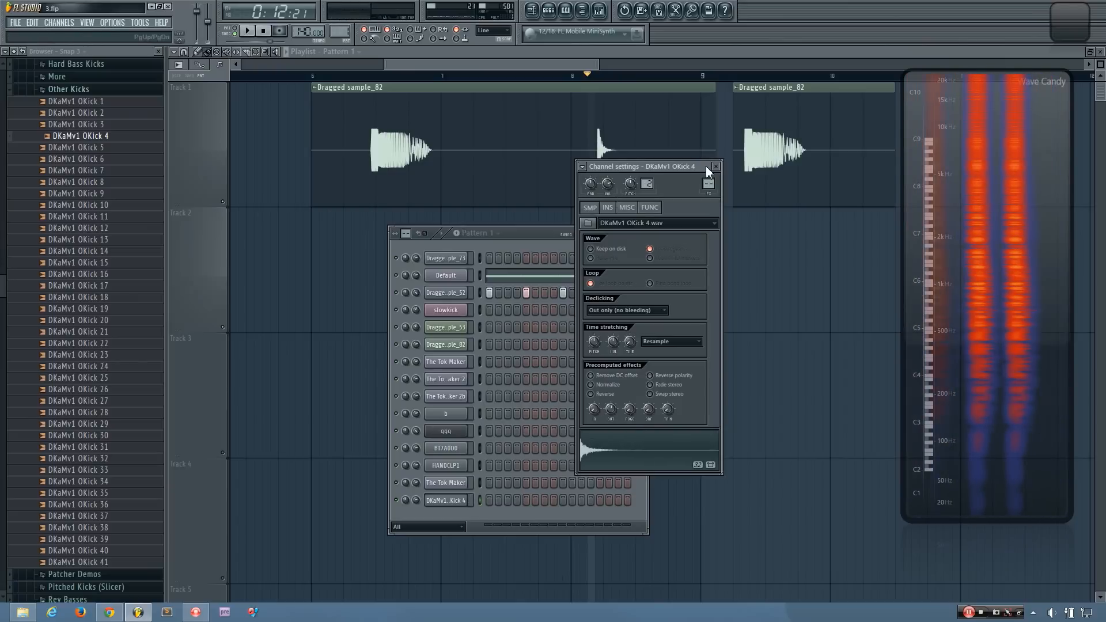
{"action": "left_click", "coordinate": [716, 167]}
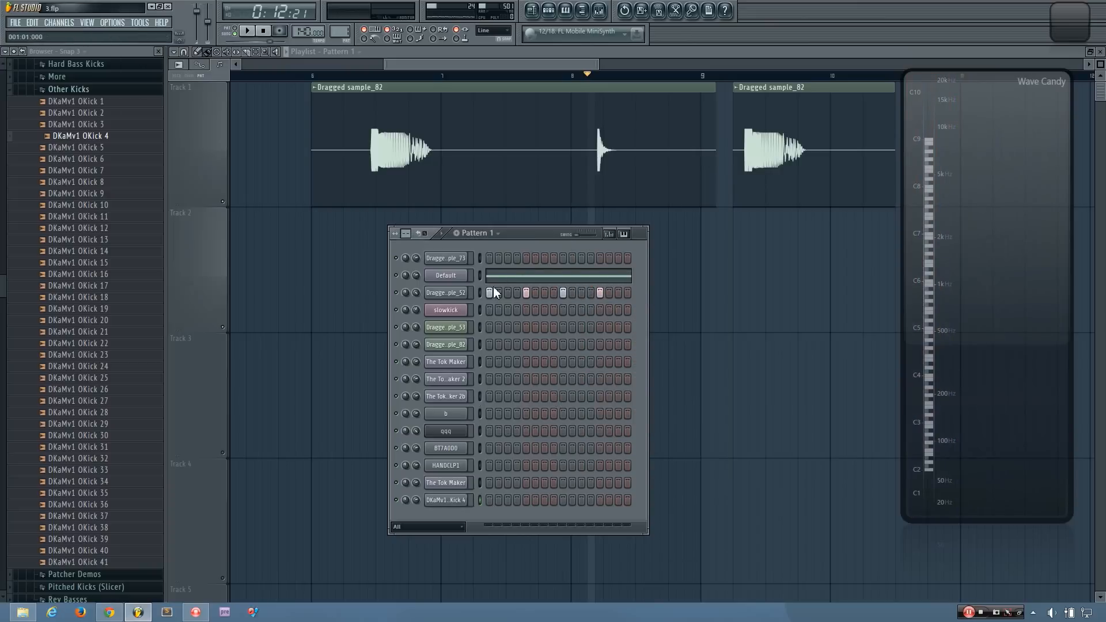
Step: Audition the short hit in the first Dragged sample_82 clip again, followed by the second Dragged sample_82 clip from its start
{"action": "left_click", "coordinate": [569, 63]}
{"action": "key", "text": "space"}
{"action": "key", "text": "space"}
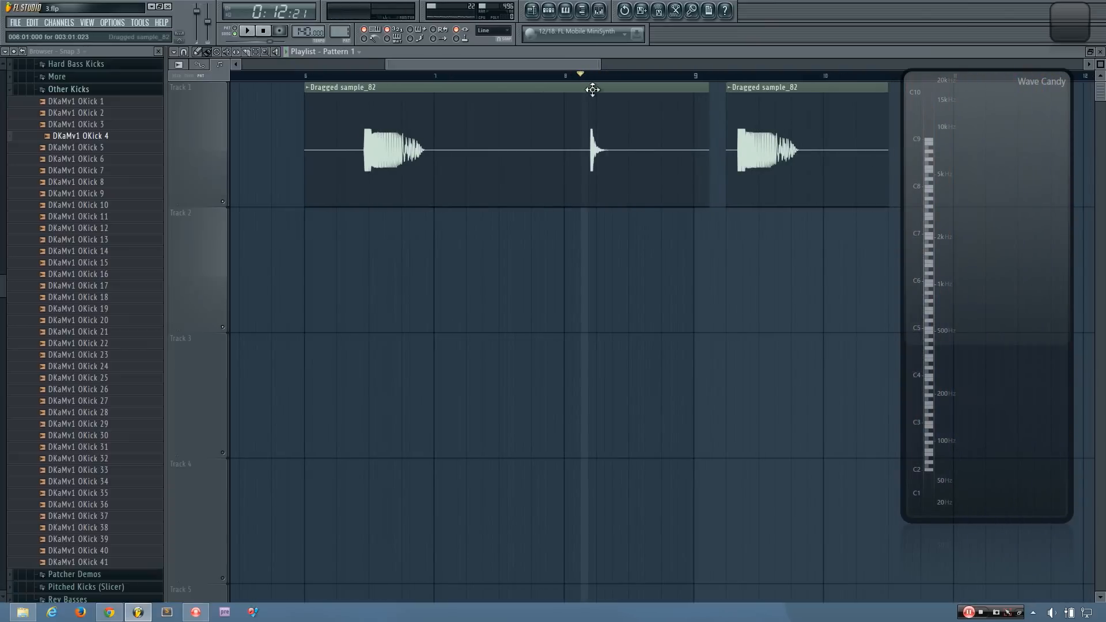
{"action": "left_click", "coordinate": [728, 75]}
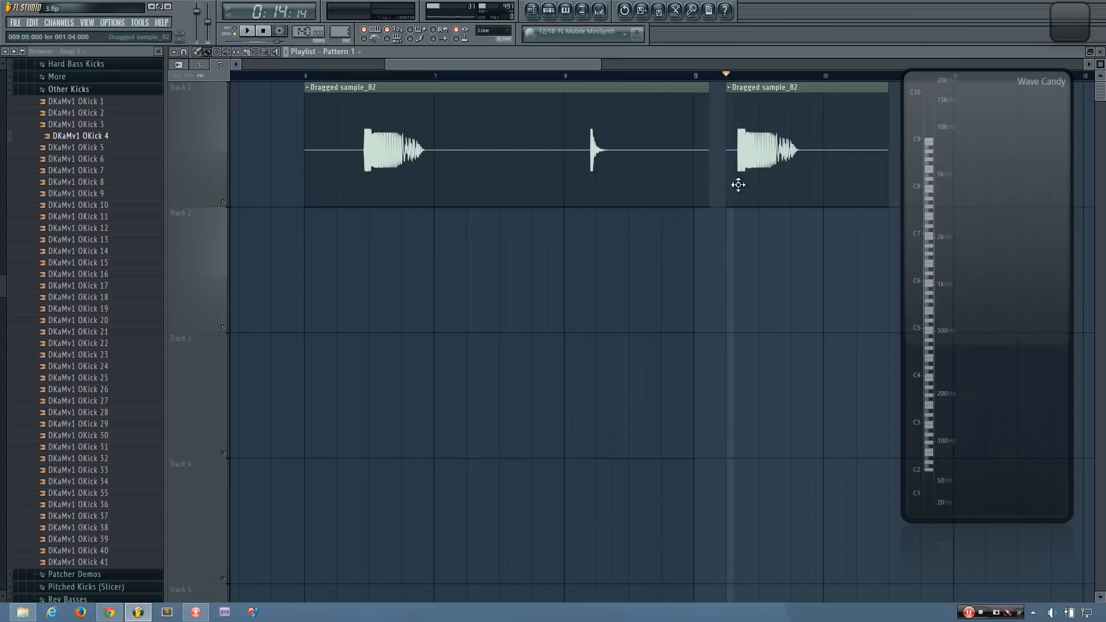
{"action": "key", "text": "space"}
{"action": "key", "text": "space"}
{"action": "key", "text": "space"}
{"action": "key", "text": "space"}
Step: Compare the long kick in the first Dragged sample_82 clip with the kick in the second clip by alternating playback between them
{"action": "left_click", "coordinate": [355, 75]}
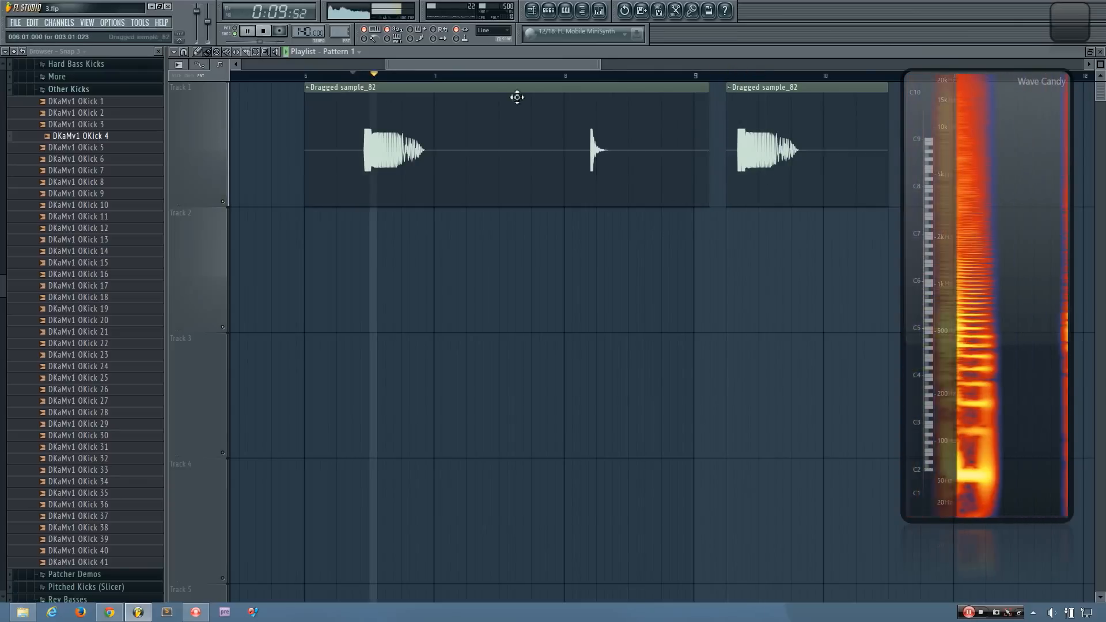
{"action": "key", "text": "space"}
{"action": "left_click", "coordinate": [730, 75]}
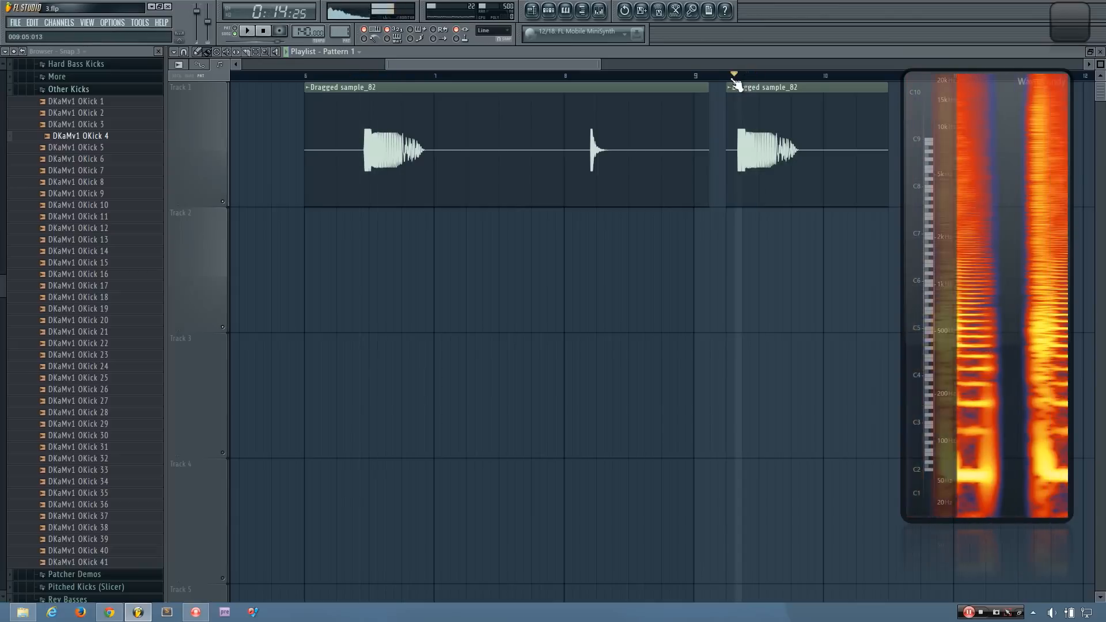
{"action": "key", "text": "space"}
{"action": "left_click", "coordinate": [352, 75]}
{"action": "key", "text": "space"}
{"action": "key", "text": "space"}
{"action": "left_click", "coordinate": [735, 75]}
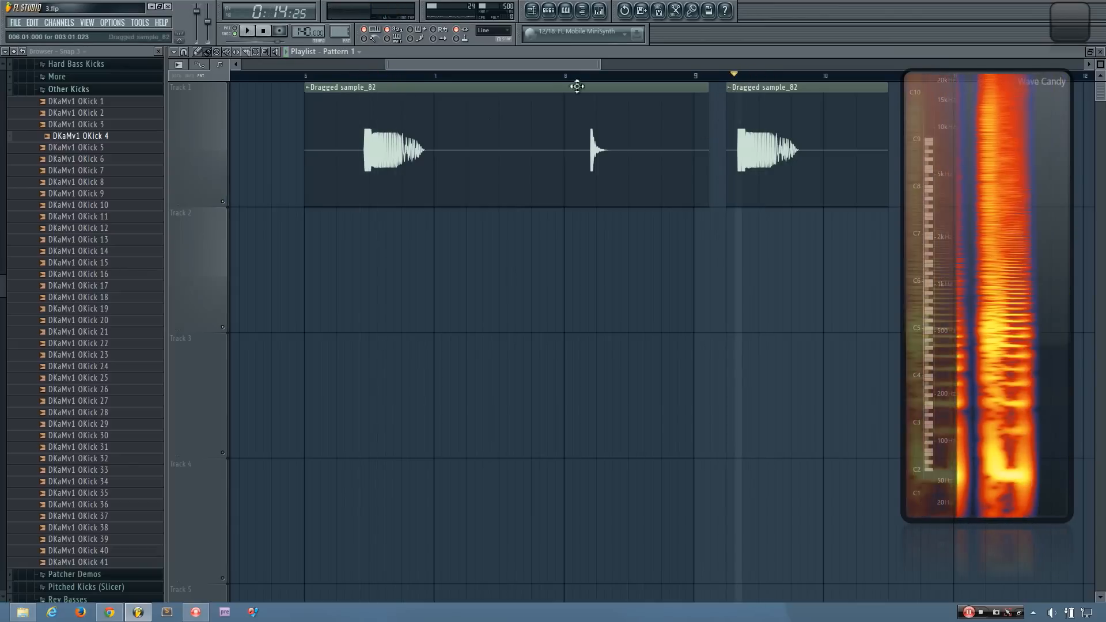
Step: Replay the second Dragged sample_82 clip repeatedly from its start
{"action": "left_click", "coordinate": [582, 79]}
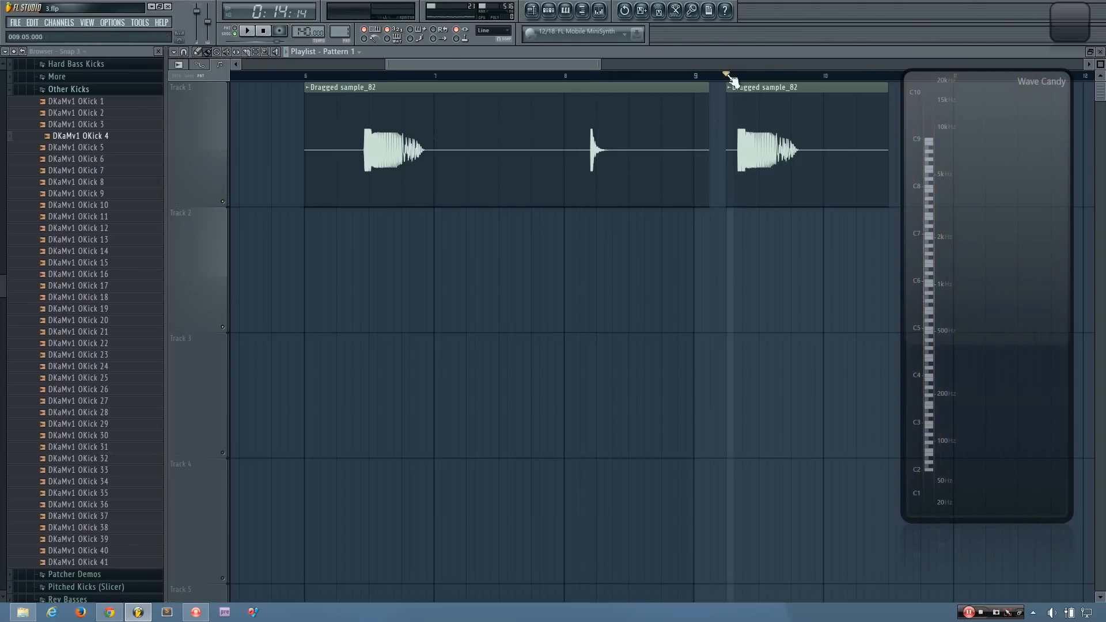
{"action": "key", "text": "space"}
{"action": "key", "text": "space"}
{"action": "key", "text": "space"}
{"action": "key", "text": "space"}
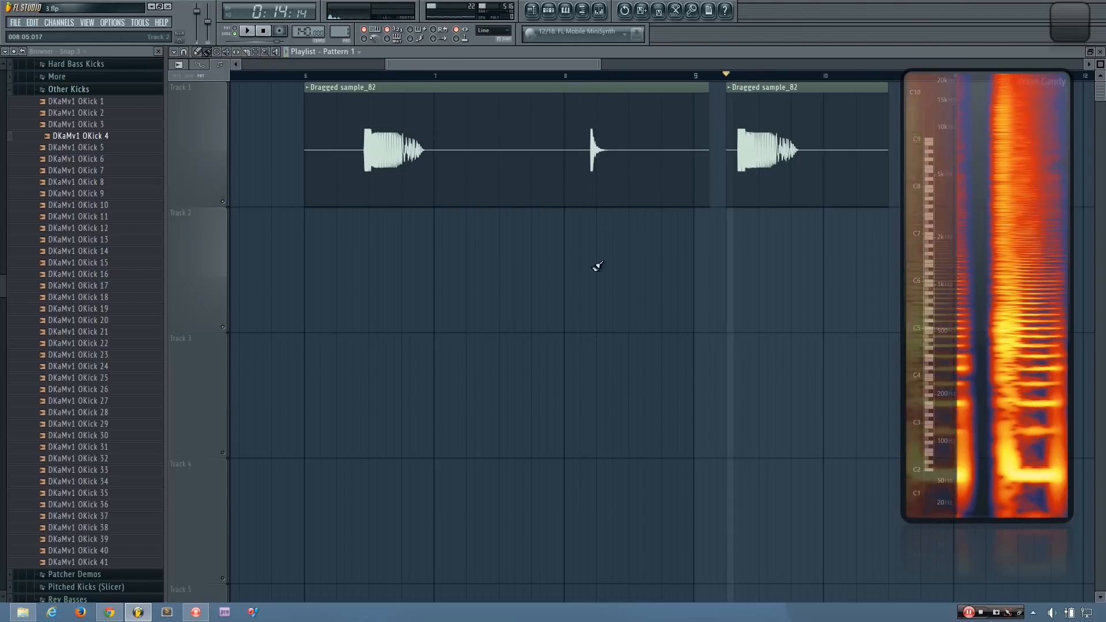
Step: Cue playback at the playlist start, toggle Track 1's mute off and on, and audition slowkick layered with the short Track 2 clip
{"action": "scroll", "coordinate": [596, 266], "scroll_direction": "down", "scroll_amount": 5}
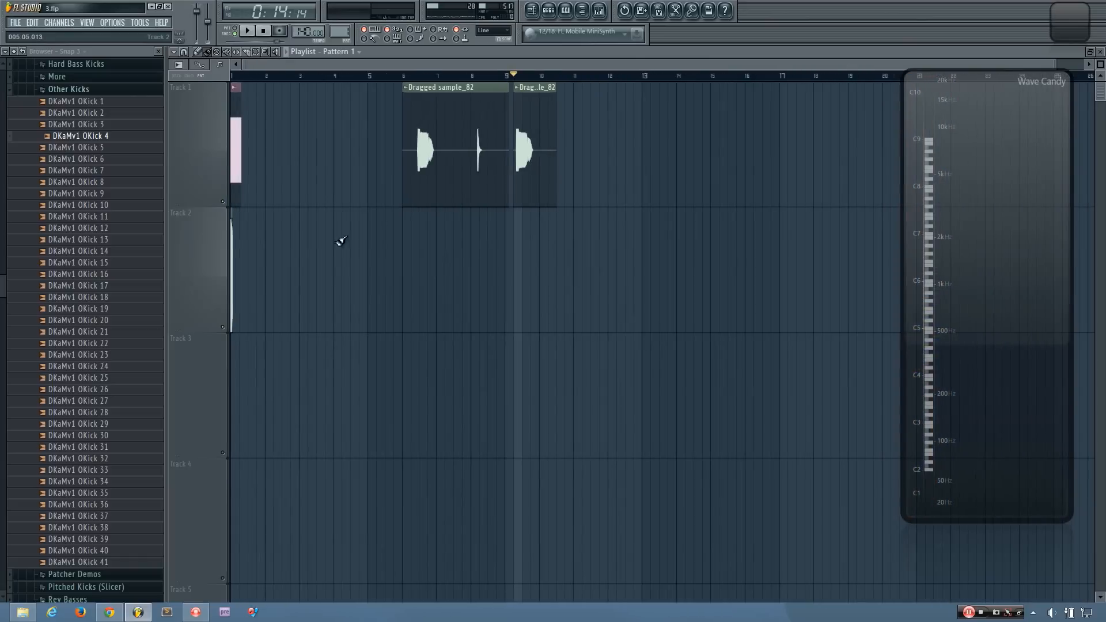
{"action": "scroll", "coordinate": [244, 209], "scroll_direction": "up", "scroll_amount": 5}
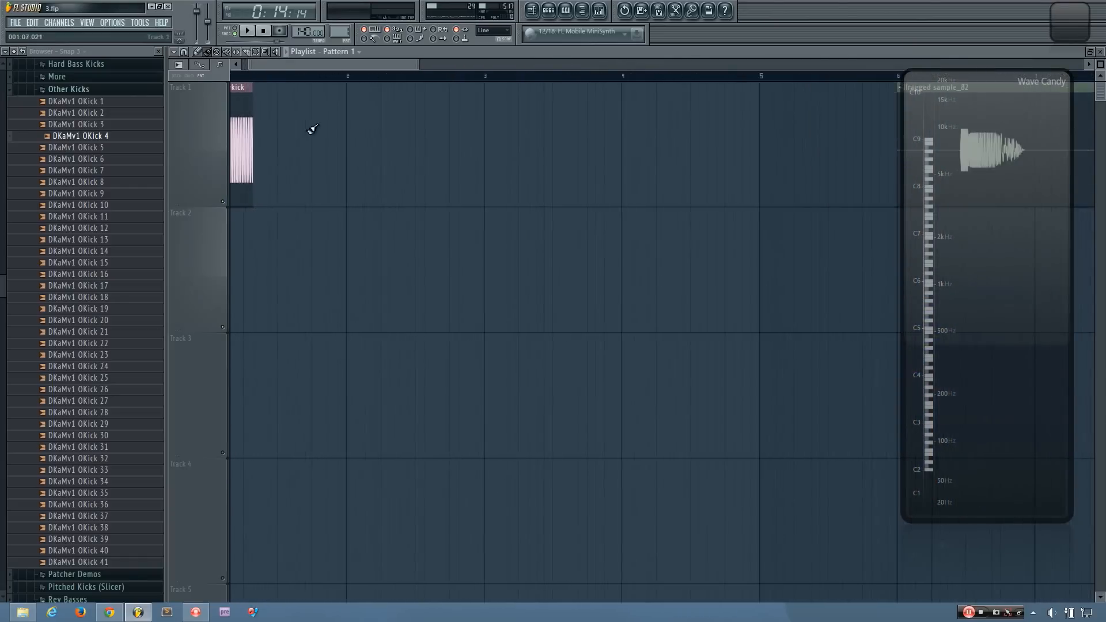
{"action": "left_click_drag", "start_coordinate": [362, 67], "coordinate": [229, 74]}
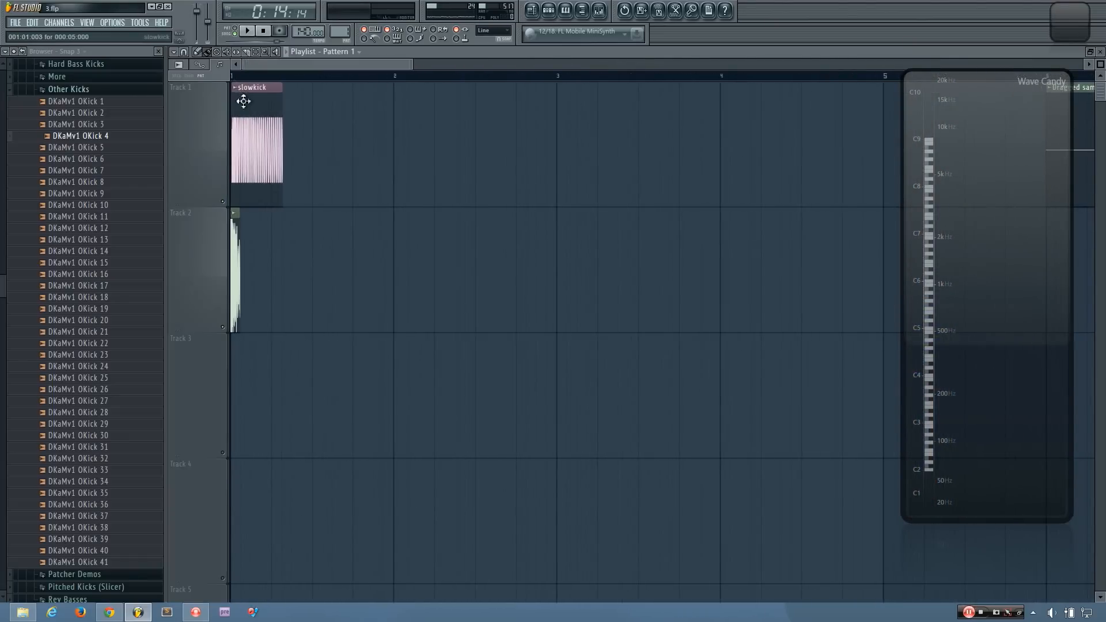
{"action": "left_click", "coordinate": [232, 75]}
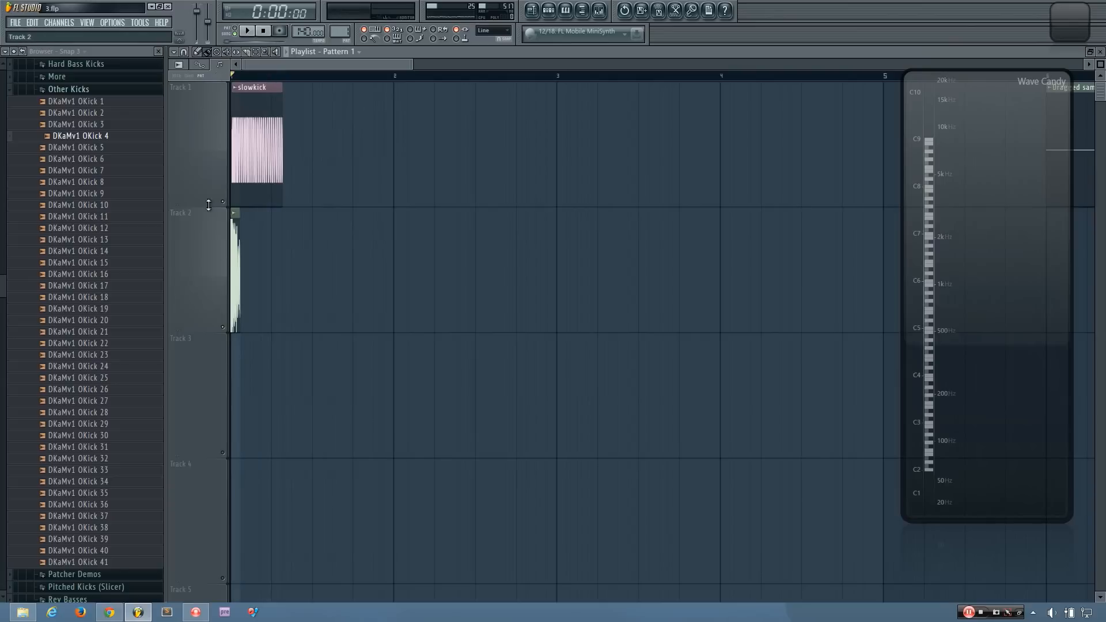
{"action": "left_click", "coordinate": [223, 201]}
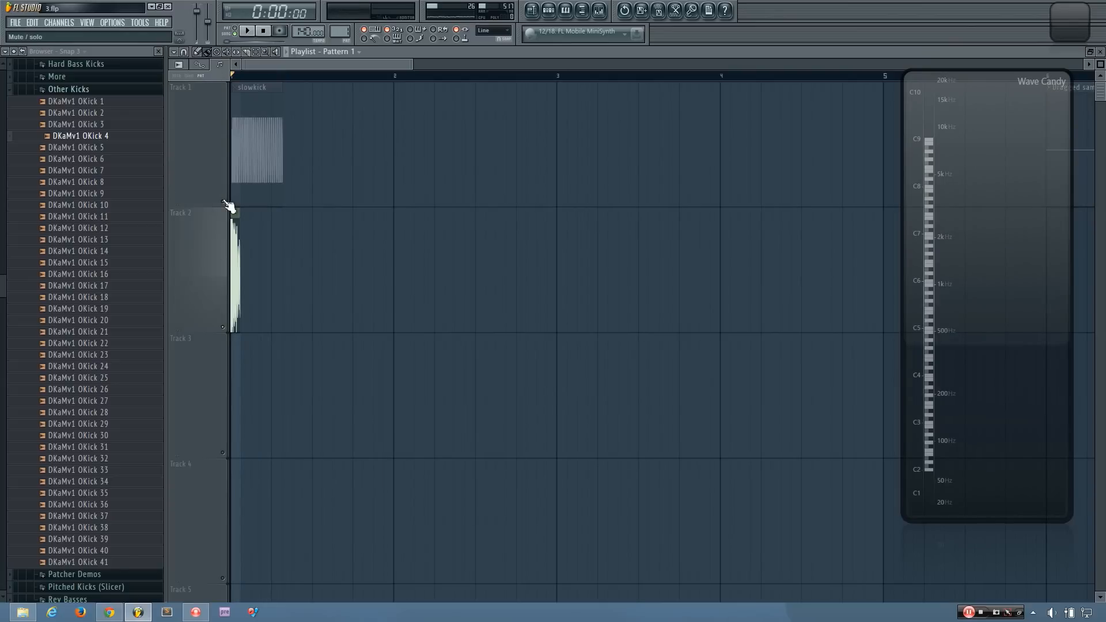
{"action": "left_click", "coordinate": [224, 202]}
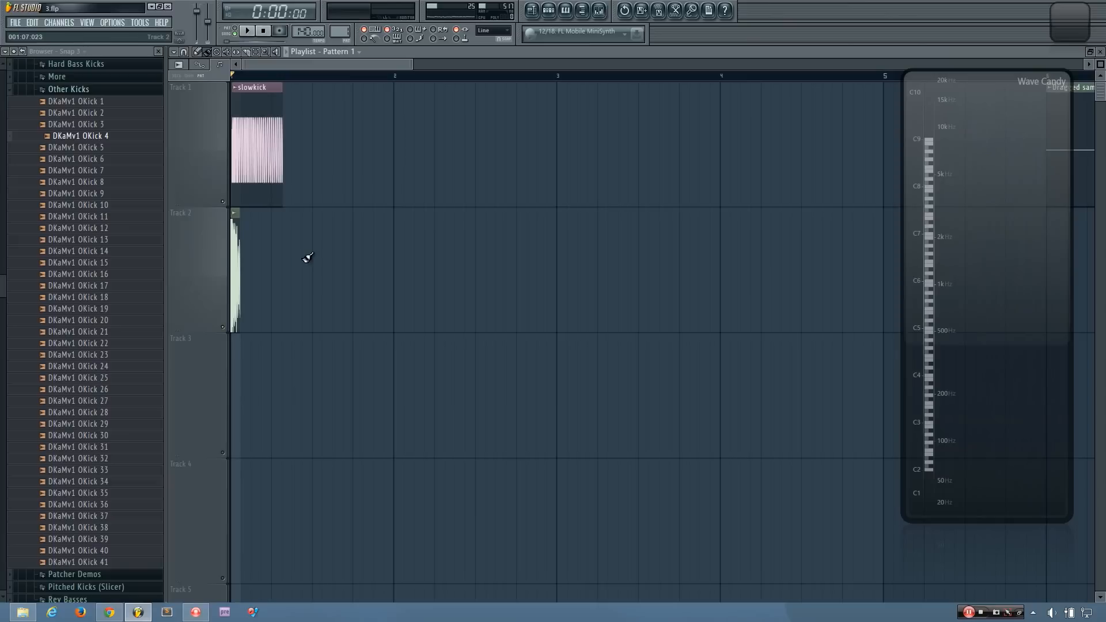
{"action": "key", "text": "space"}
{"action": "key", "text": "space"}
{"action": "key", "text": "space"}
{"action": "key", "text": "space"}
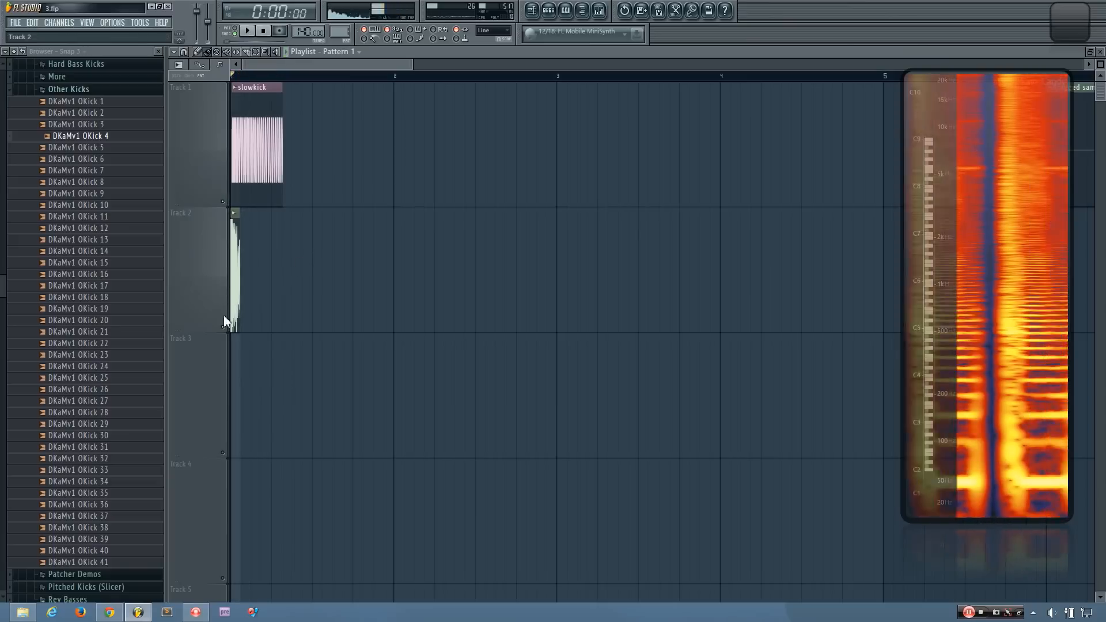
Step: Mute Track 2 to audition the slowkick clip on its own, and restore the track for comparison
{"action": "left_click", "coordinate": [222, 327]}
{"action": "key", "text": "space"}
{"action": "key", "text": "space"}
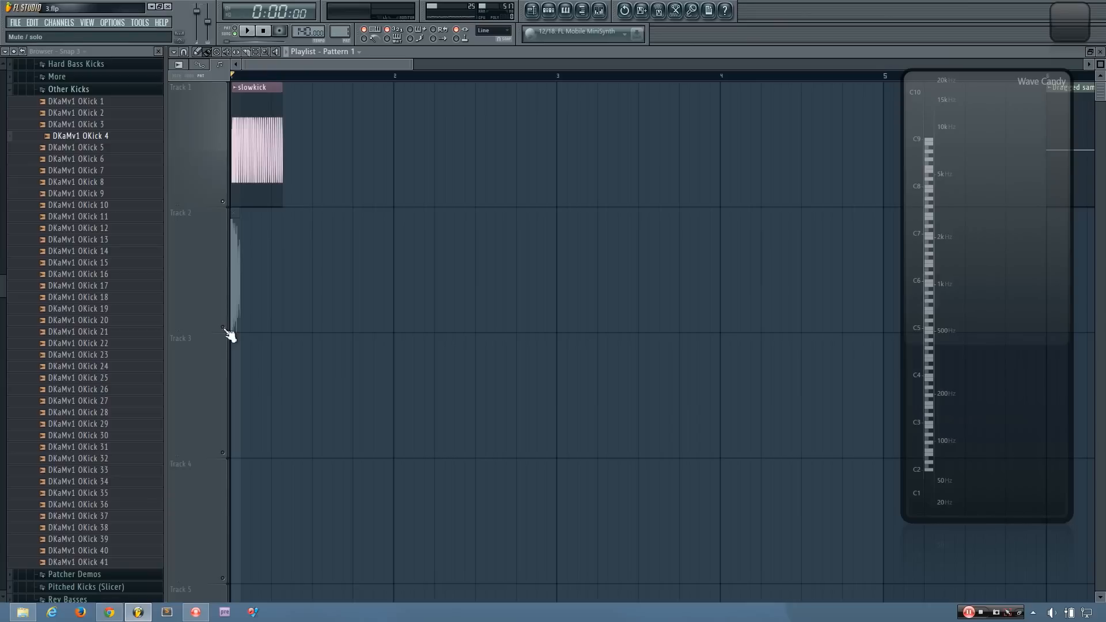
{"action": "left_click", "coordinate": [223, 328]}
{"action": "key", "text": "space"}
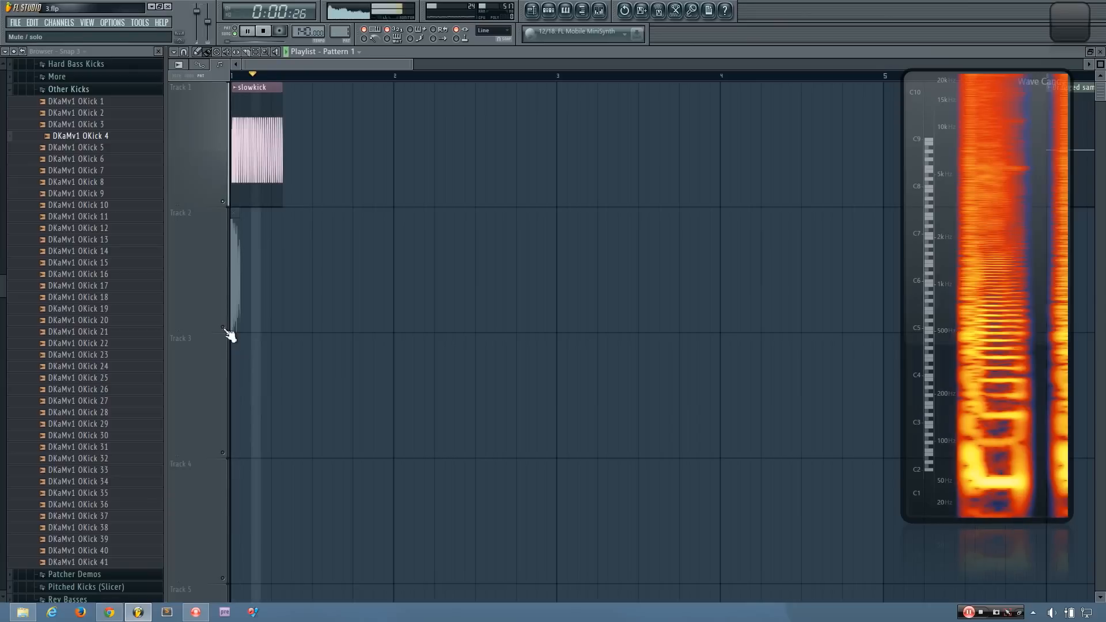
Step: Open the channel rack for Pattern 1, reposition it over the playlist, and switch playback to pattern mode
{"action": "left_click", "coordinate": [556, 13]}
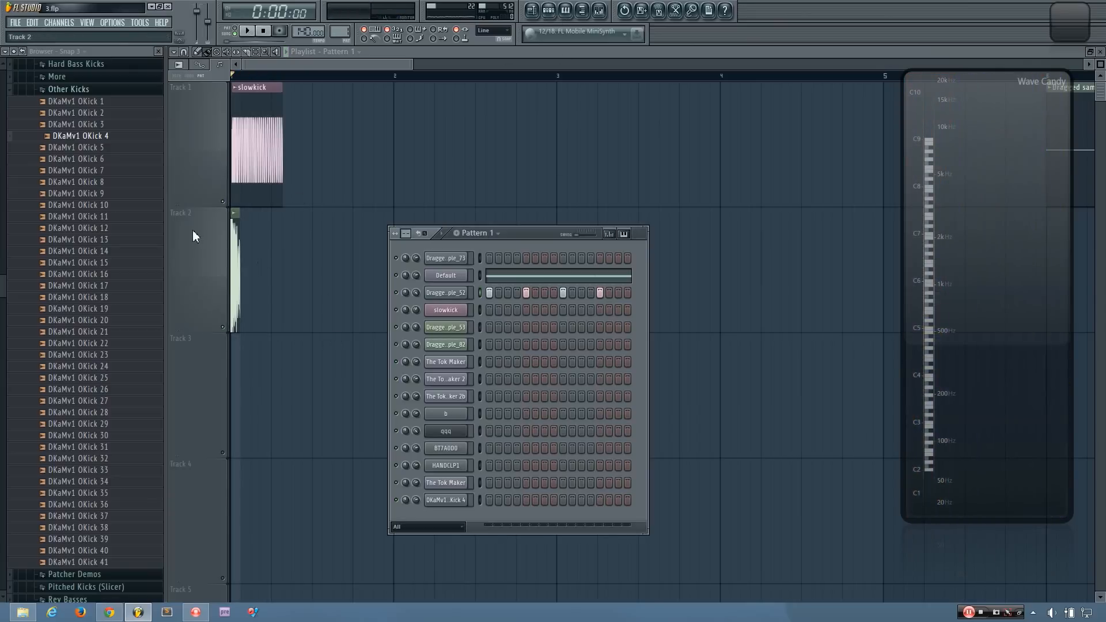
{"action": "left_click_drag", "start_coordinate": [526, 234], "coordinate": [538, 228]}
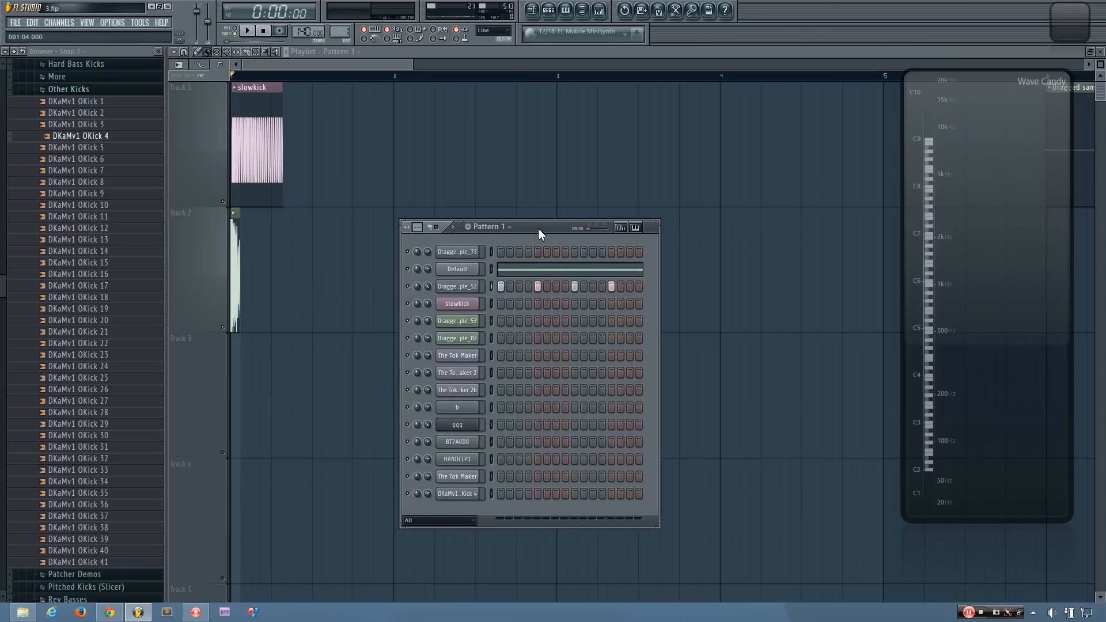
{"action": "left_click_drag", "start_coordinate": [538, 228], "coordinate": [588, 219]}
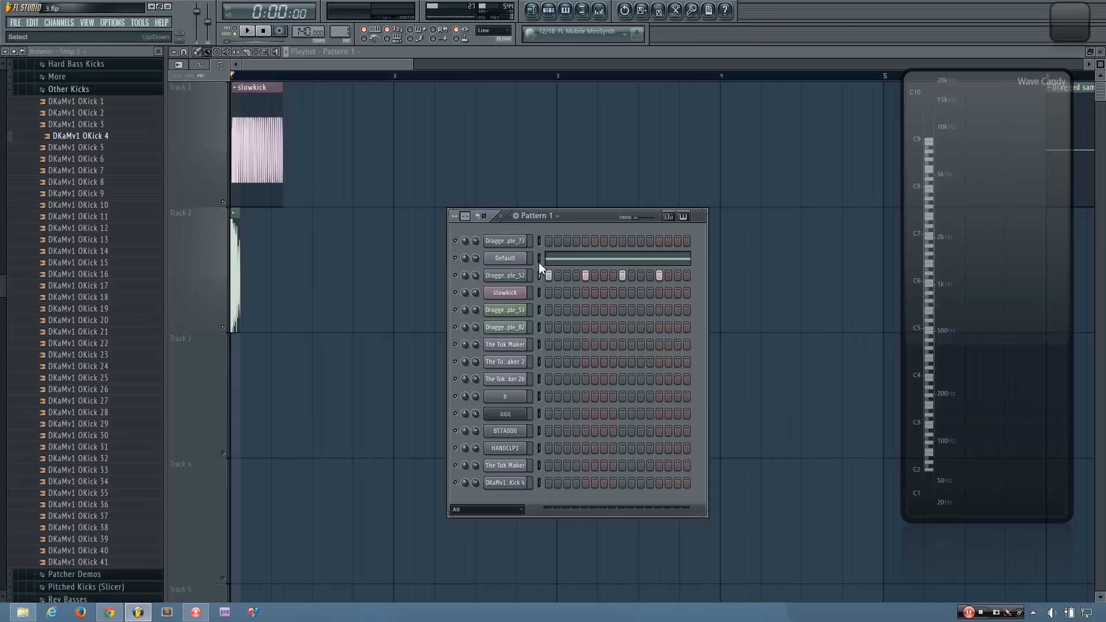
{"action": "left_click", "coordinate": [247, 30]}
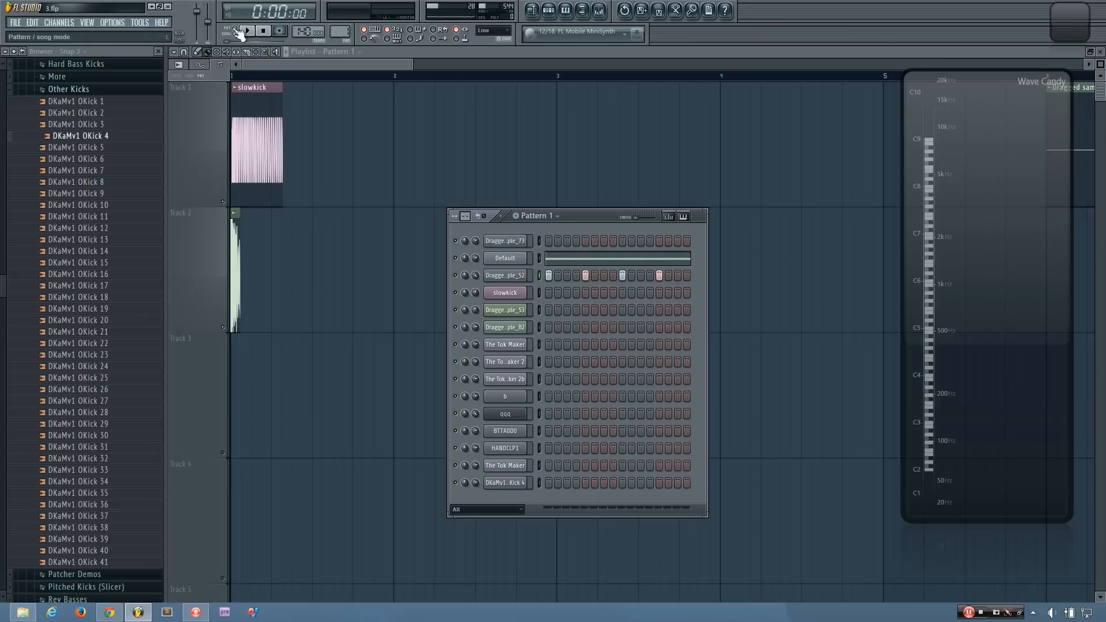
Step: Preview the Dragged sample_52 channel and play Pattern 1, toggling that channel's mute to compare the layers
{"action": "key", "text": "space"}
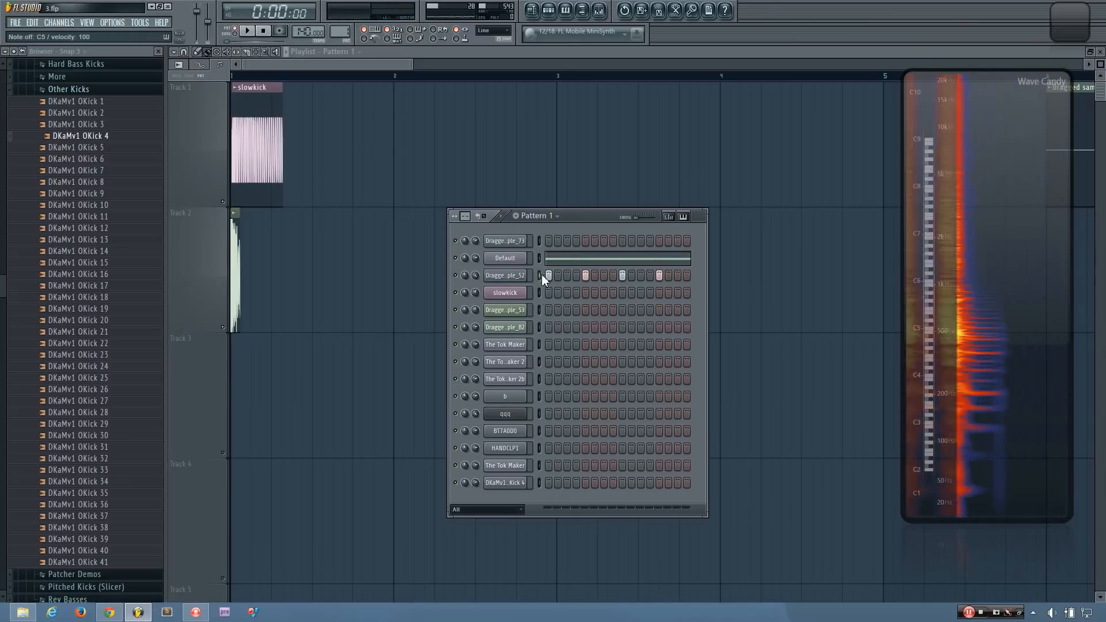
{"action": "key", "text": "q"}
{"action": "key", "text": "q"}
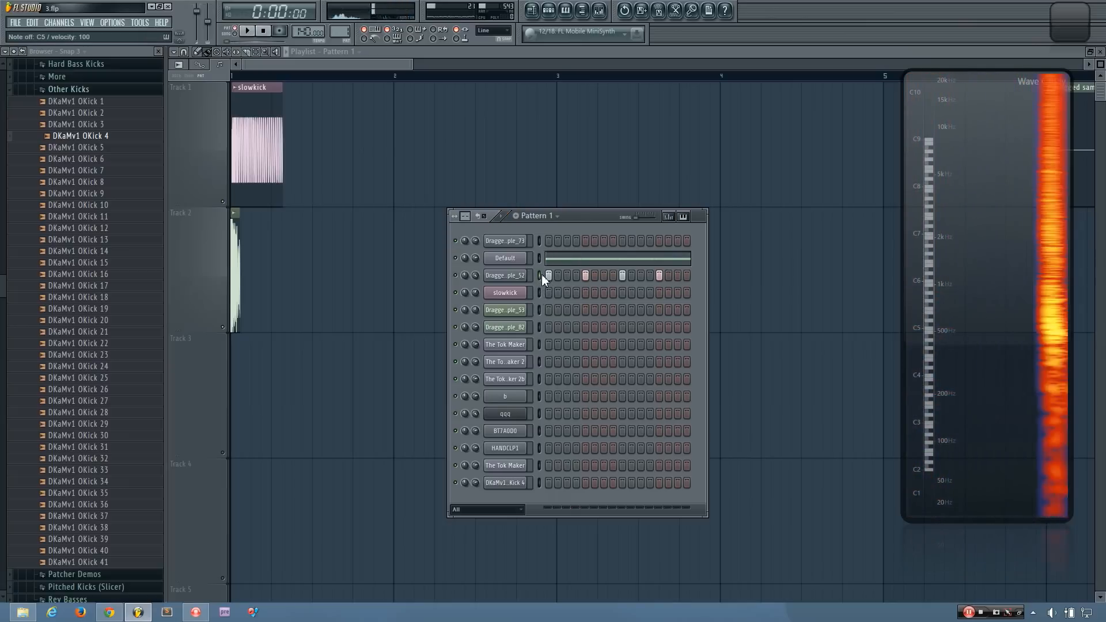
{"action": "left_click", "coordinate": [455, 276]}
{"action": "key", "text": "space"}
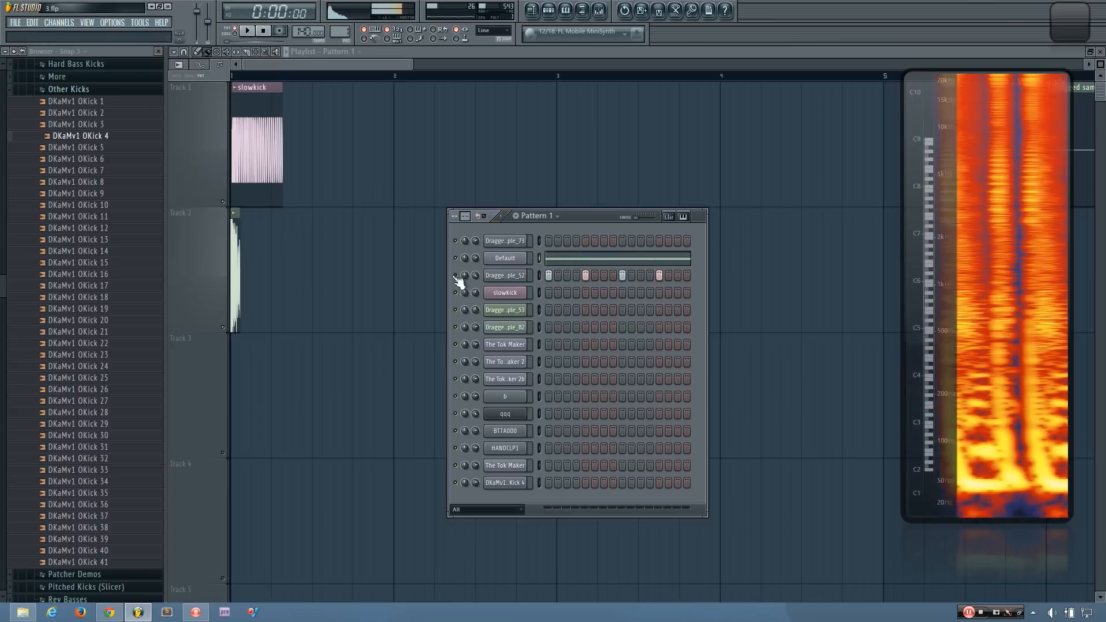
Step: Open the mixer behind the channel rack, and audition the click sound and the full Pattern 1 loop while watching the levels
{"action": "left_click", "coordinate": [599, 12]}
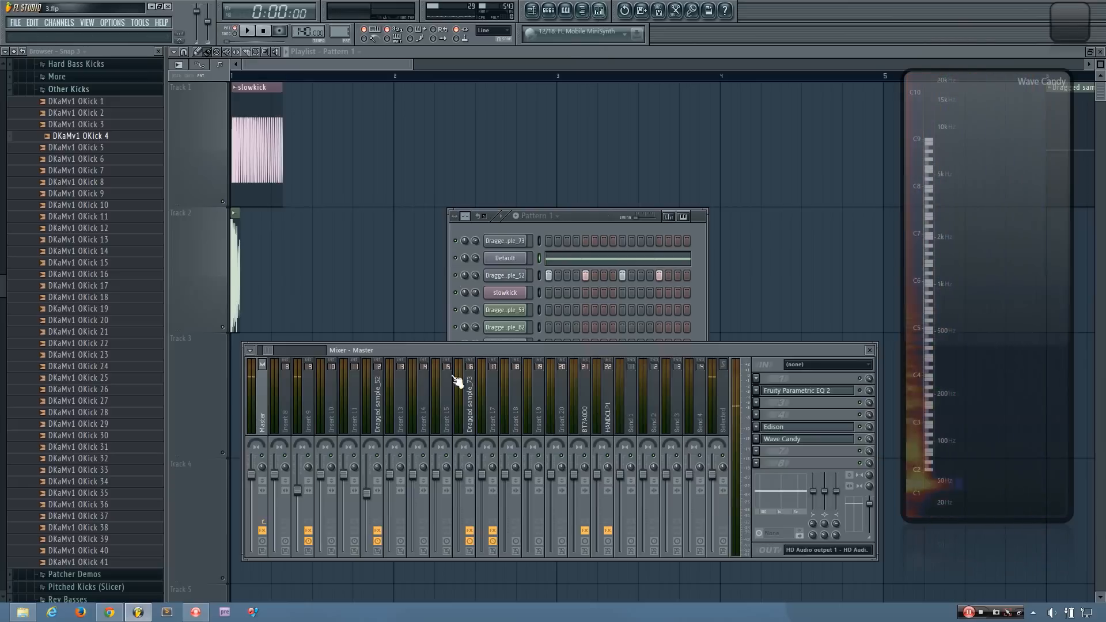
{"action": "left_click_drag", "start_coordinate": [588, 215], "coordinate": [596, 205]}
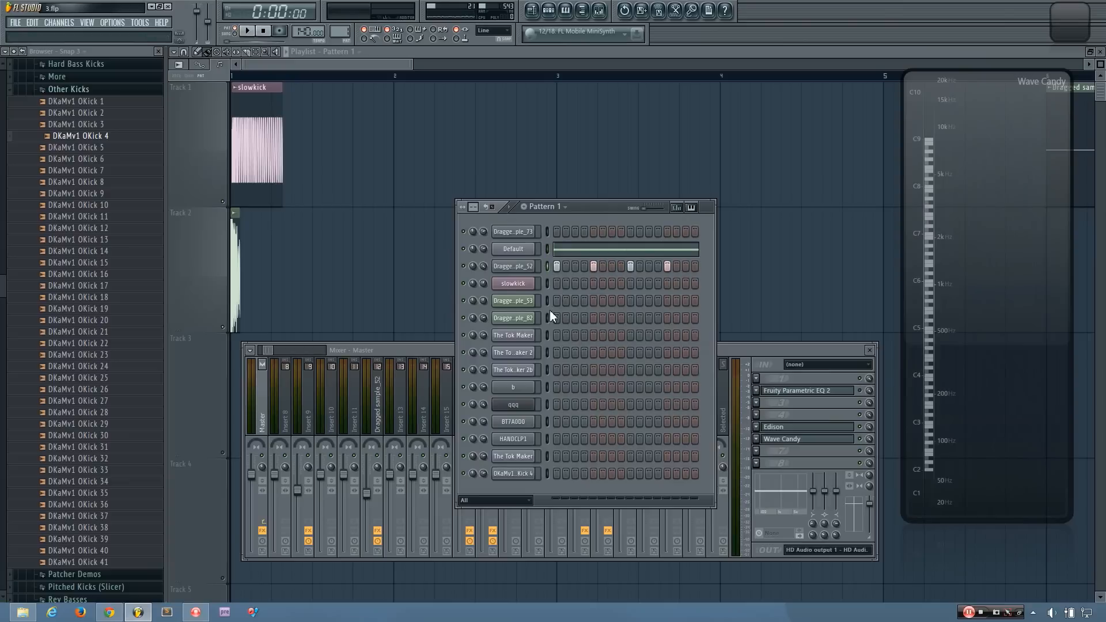
{"action": "key", "text": "z"}
{"action": "key", "text": "z"}
{"action": "key", "text": "space"}
{"action": "key", "text": "space"}
{"action": "key", "text": "z"}
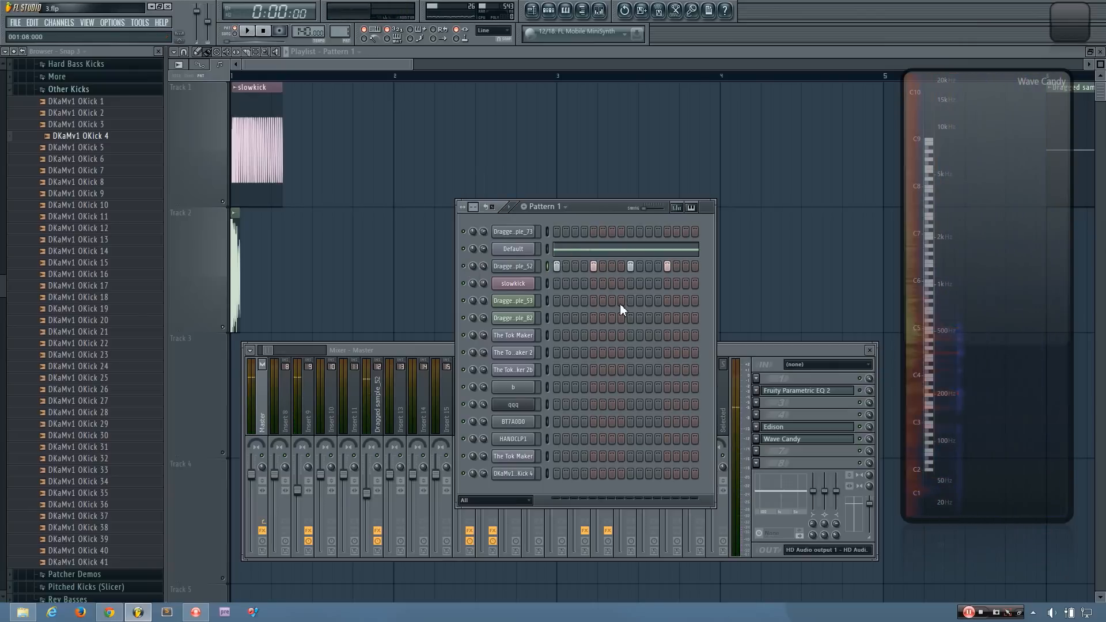
{"action": "key", "text": "space"}
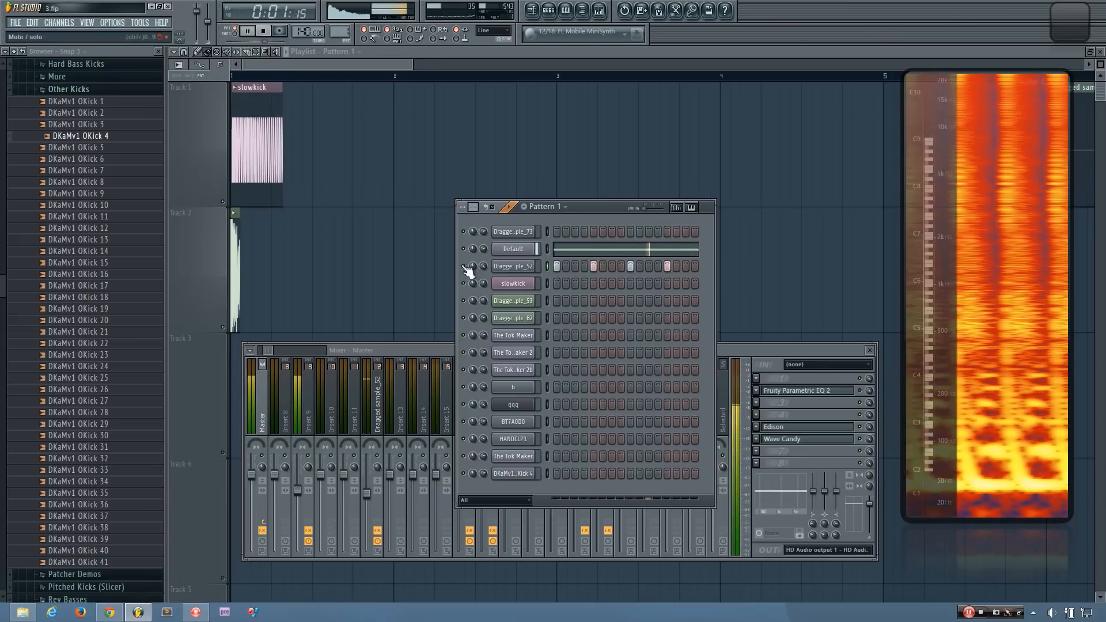
{"action": "key", "text": "space"}
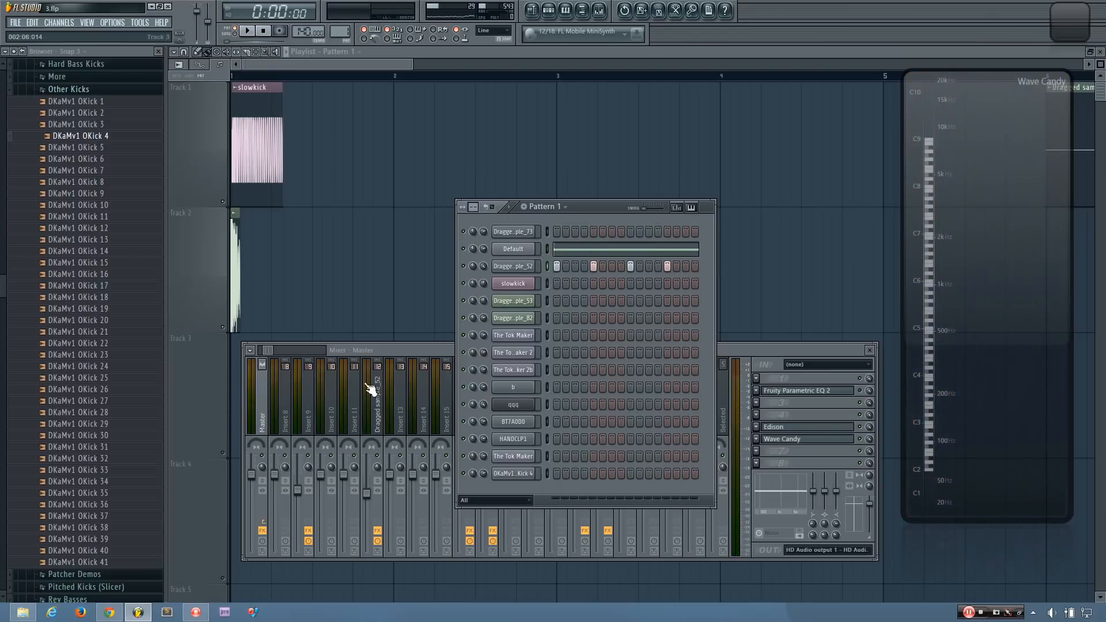
Step: Select mixer Insert 10, play Pattern 1, and select the Default channel in the channel rack
{"action": "left_click", "coordinate": [284, 423]}
{"action": "left_click", "coordinate": [329, 419]}
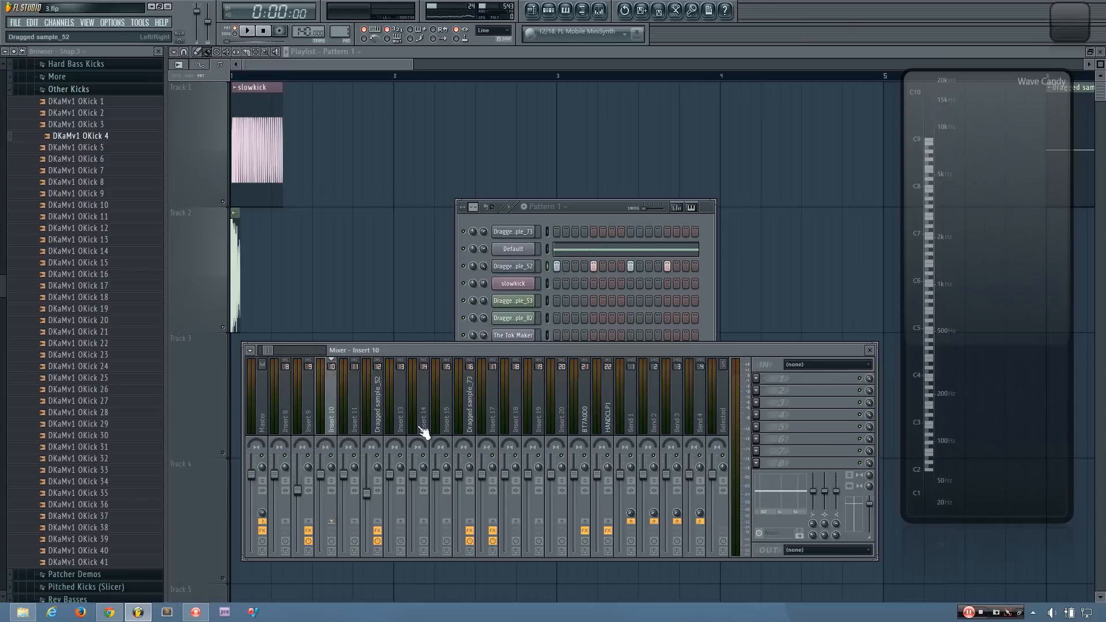
{"action": "key", "text": "space"}
{"action": "left_click", "coordinate": [547, 250]}
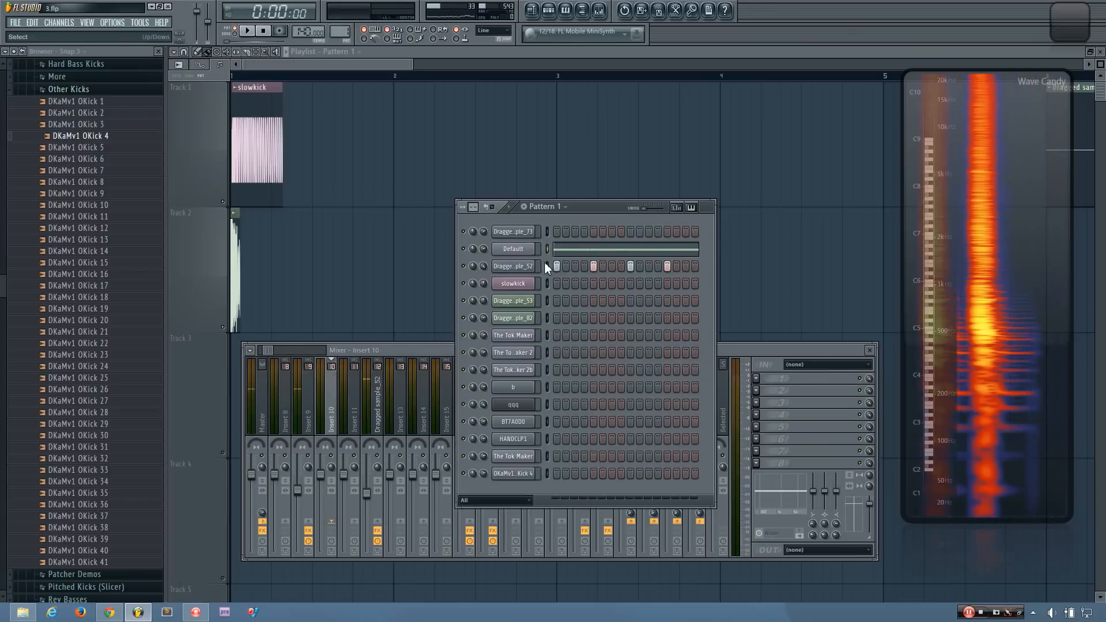
Step: Audition The Tok Maker and The Tok Maker 2 click channels of Pattern 1
{"action": "key", "text": "space"}
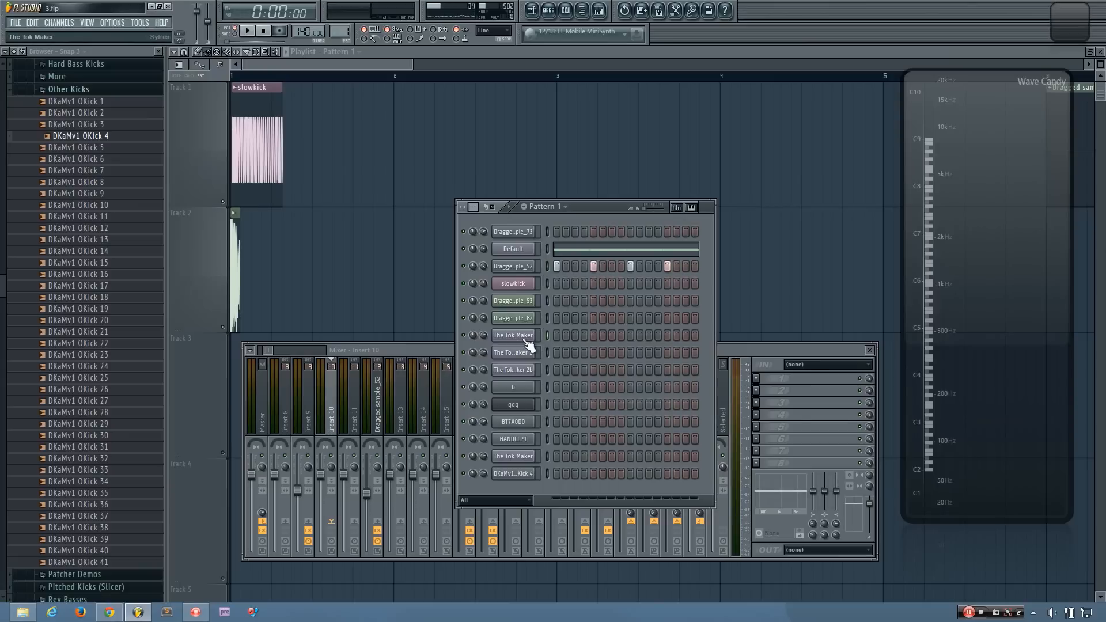
{"action": "key", "text": "q"}
{"action": "key", "text": "q"}
{"action": "left_click", "coordinate": [547, 355]}
{"action": "key", "text": "q"}
{"action": "key", "text": "q"}
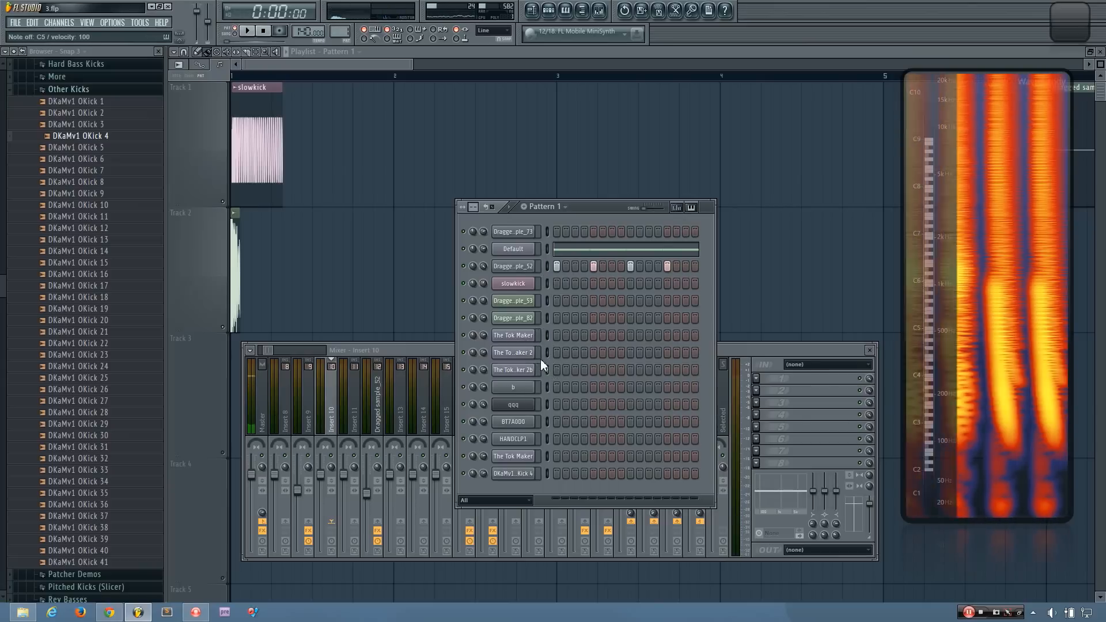
Step: Inspect the Sytrus plugin of The Tok Maker and the channel settings of The Tok Maker 2, closing each one
{"action": "left_click", "coordinate": [520, 339]}
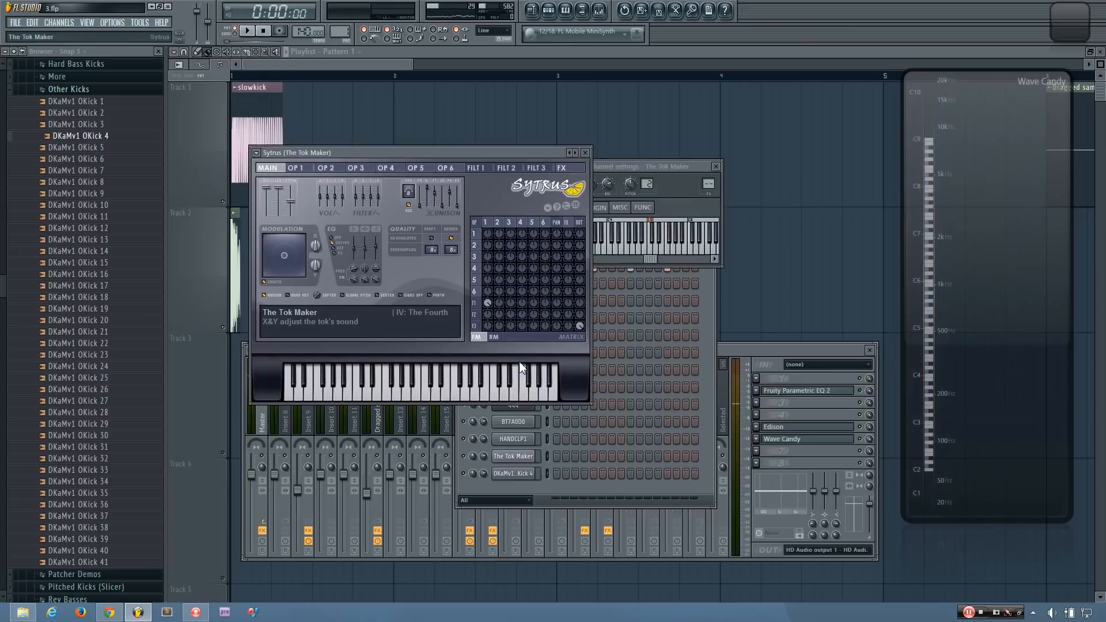
{"action": "left_click", "coordinate": [586, 151]}
{"action": "left_click", "coordinate": [715, 166]}
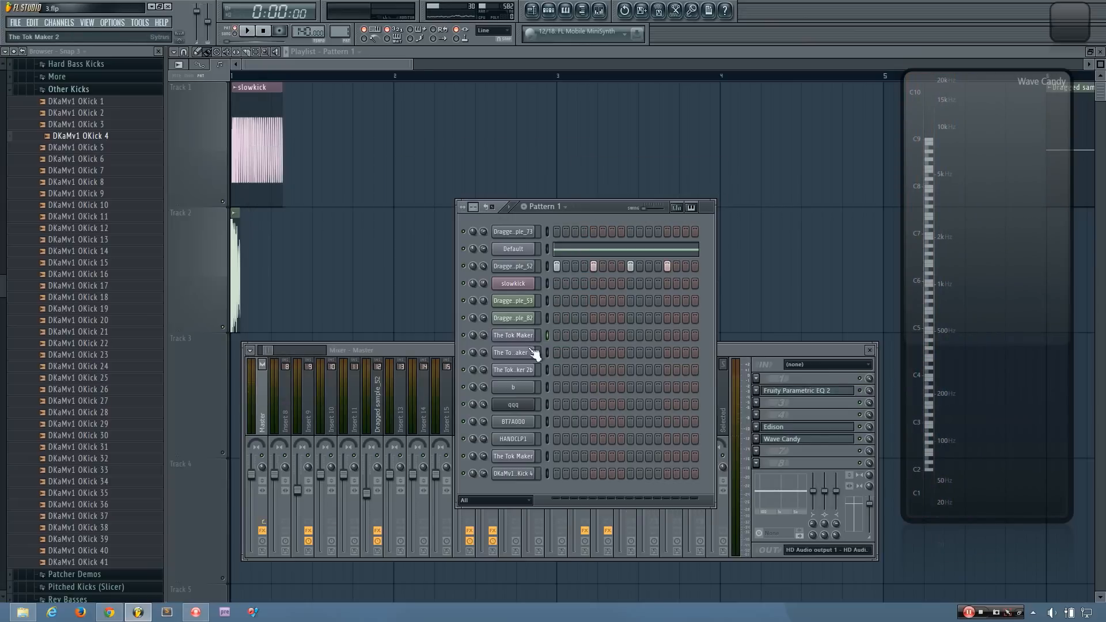
{"action": "left_click", "coordinate": [527, 353]}
{"action": "left_click", "coordinate": [597, 211]}
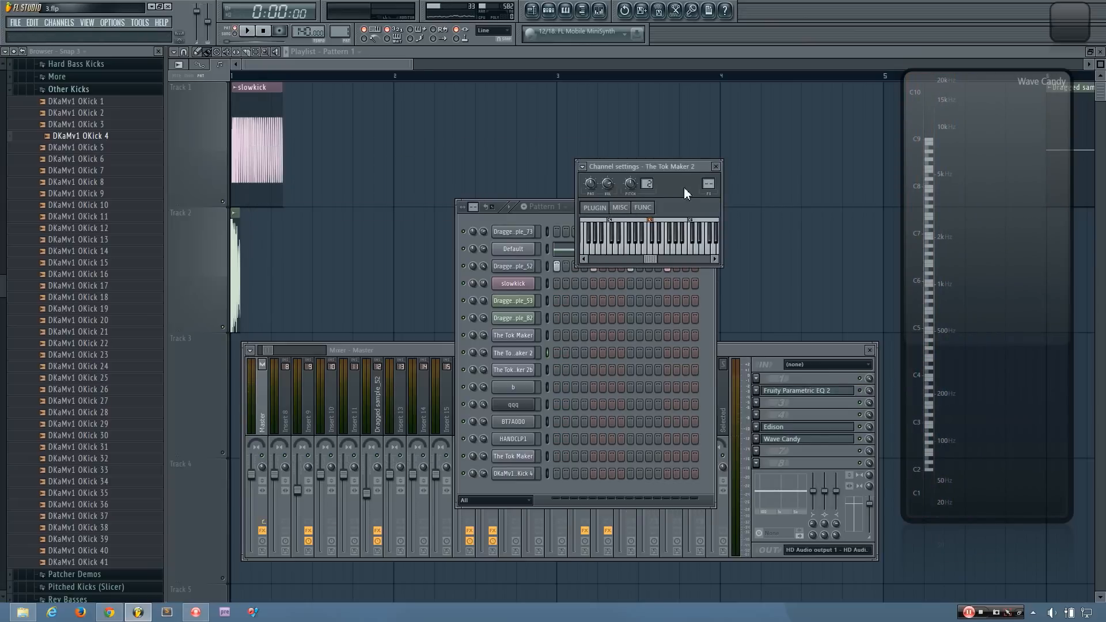
{"action": "left_click", "coordinate": [716, 167]}
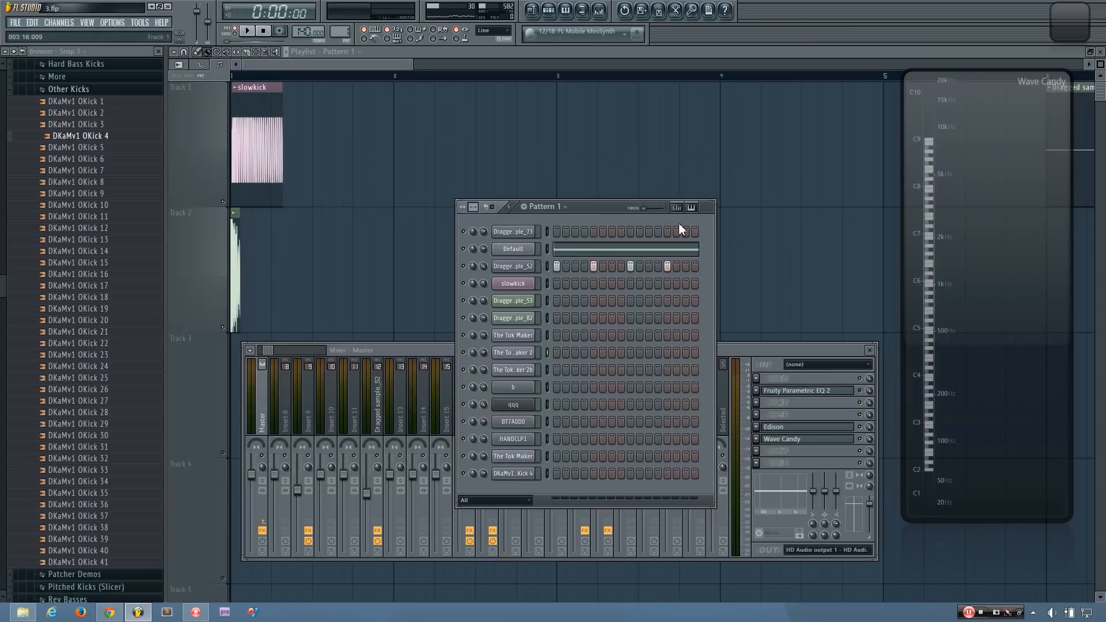
Step: Select The Tok Maker channel and arrange the channel rack and mixer so the rack sits higher over the playlist
{"action": "left_click", "coordinate": [547, 335]}
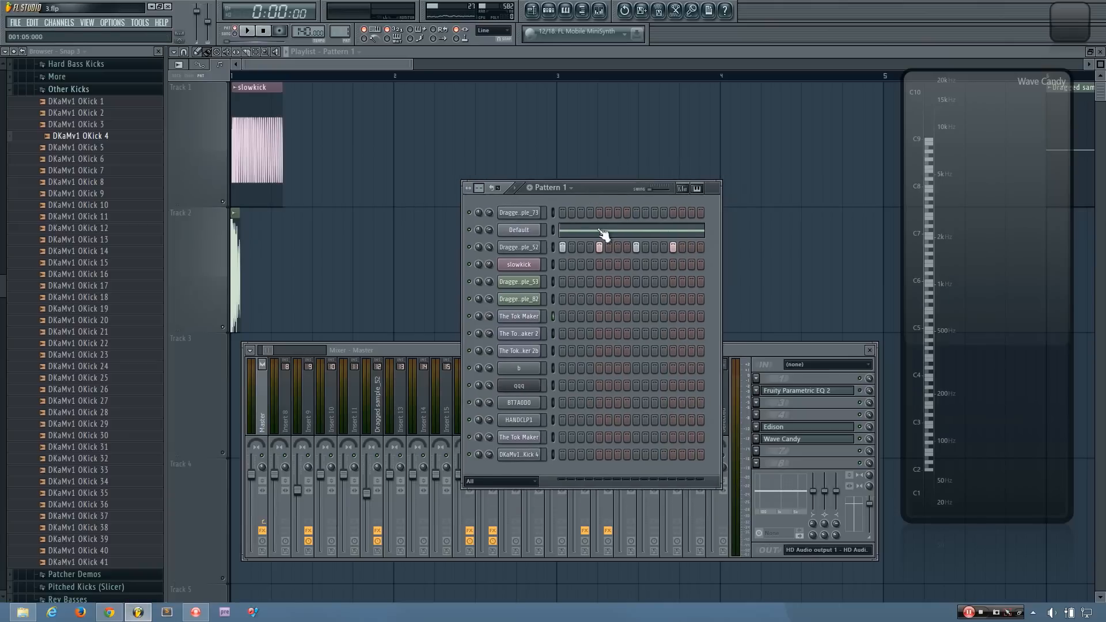
{"action": "left_click_drag", "start_coordinate": [614, 188], "coordinate": [594, 161]}
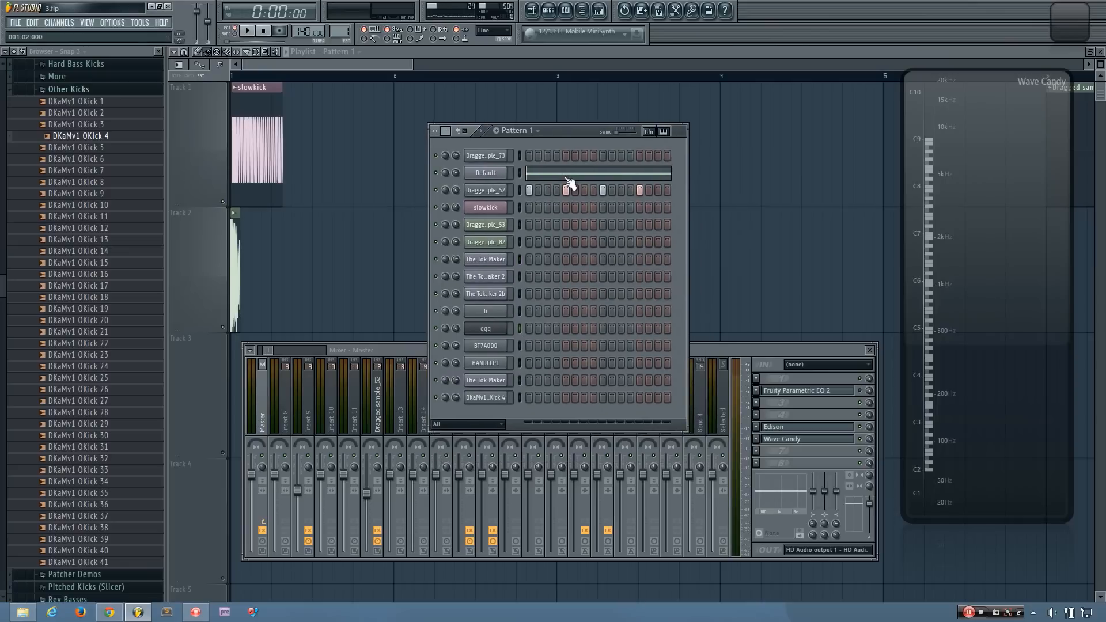
{"action": "left_click_drag", "start_coordinate": [715, 350], "coordinate": [719, 357]}
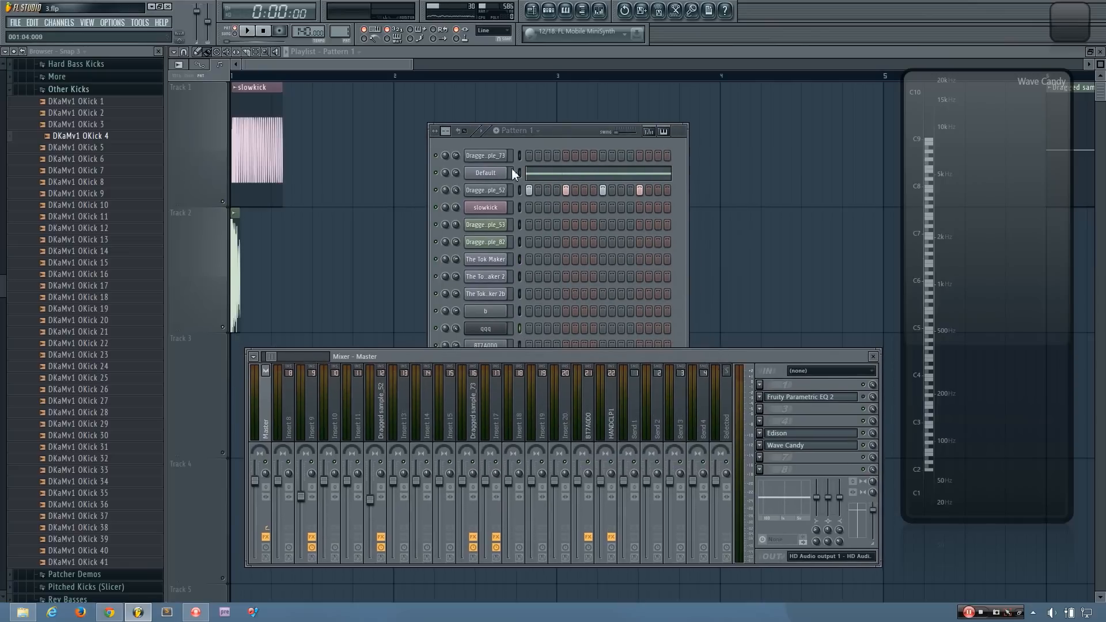
{"action": "left_click_drag", "start_coordinate": [564, 124], "coordinate": [561, 105]}
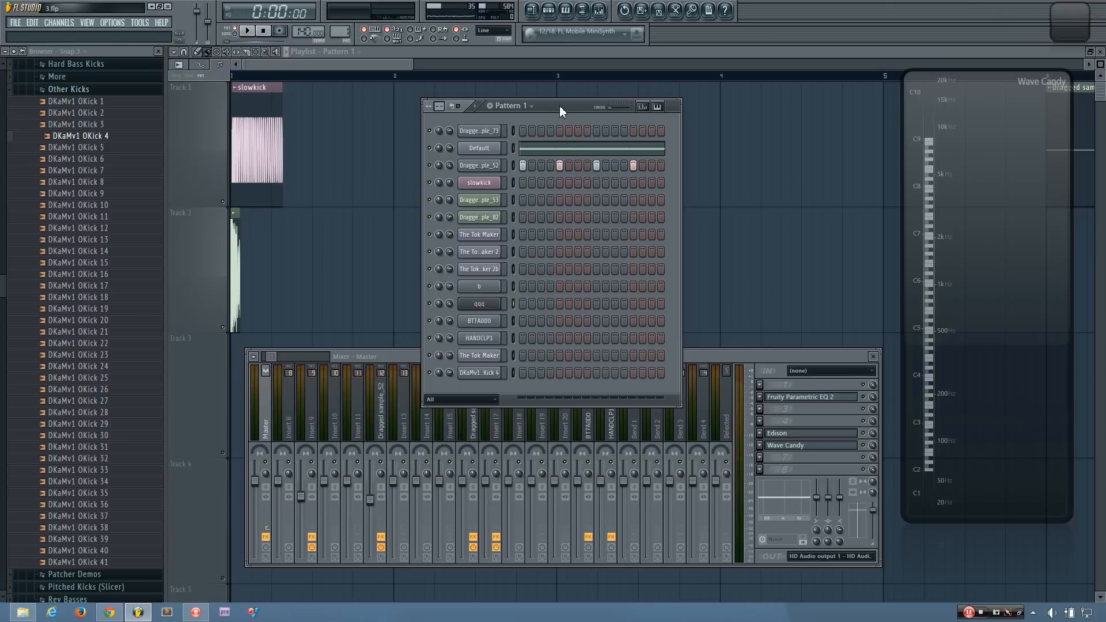
Step: Bring the playlist forward and play the layered slowkick and Dragged sample_53 clips
{"action": "left_click", "coordinate": [355, 232]}
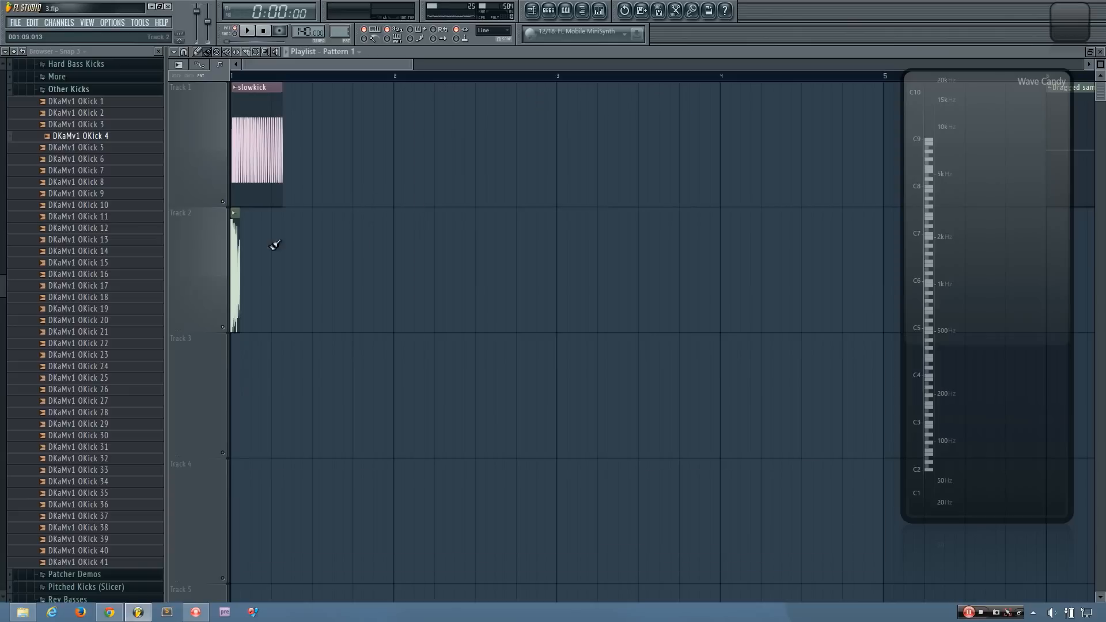
{"action": "scroll", "coordinate": [226, 244], "scroll_direction": "up", "scroll_amount": 6}
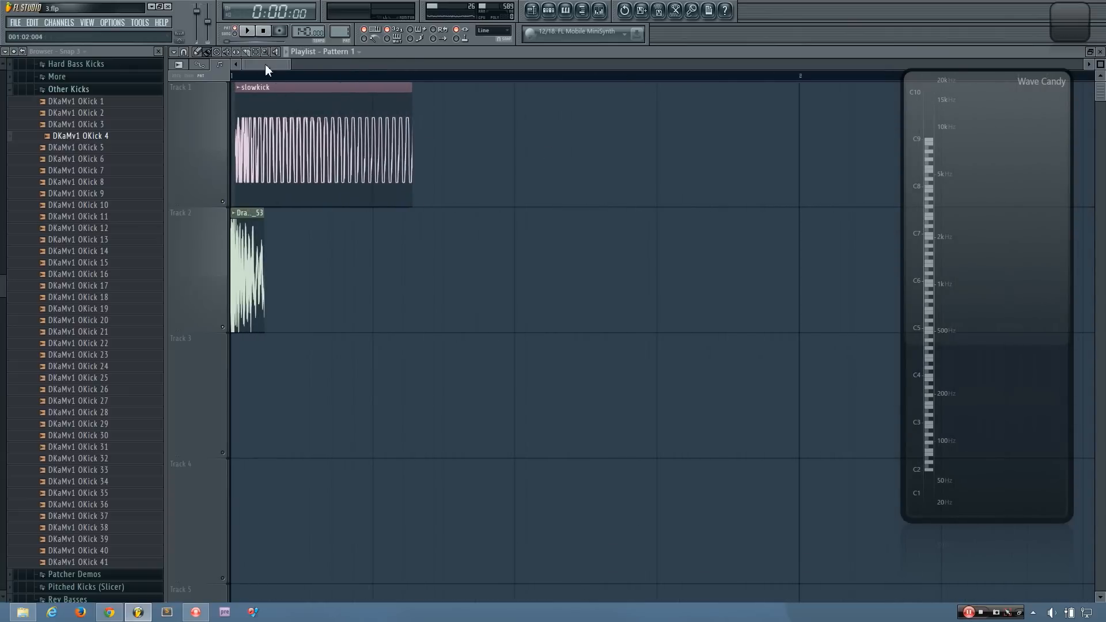
{"action": "left_click", "coordinate": [246, 31]}
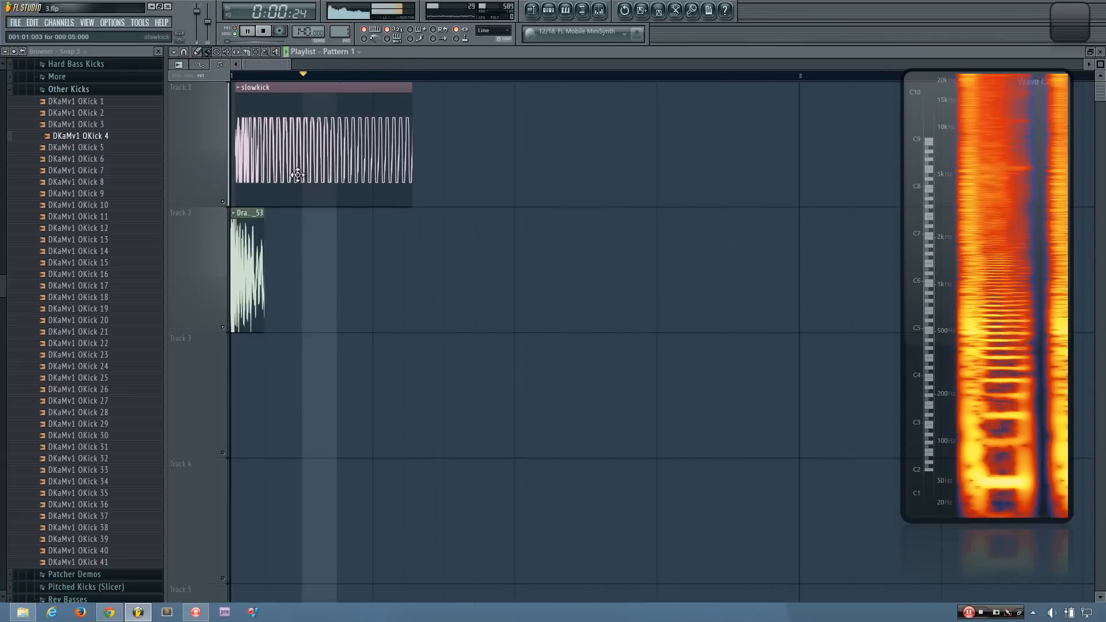
Step: Mute Track 1, extend the Dragged sample_53 clip on Track 2 to two beats, and compare it with Pattern 1 playback
{"action": "left_click", "coordinate": [223, 202]}
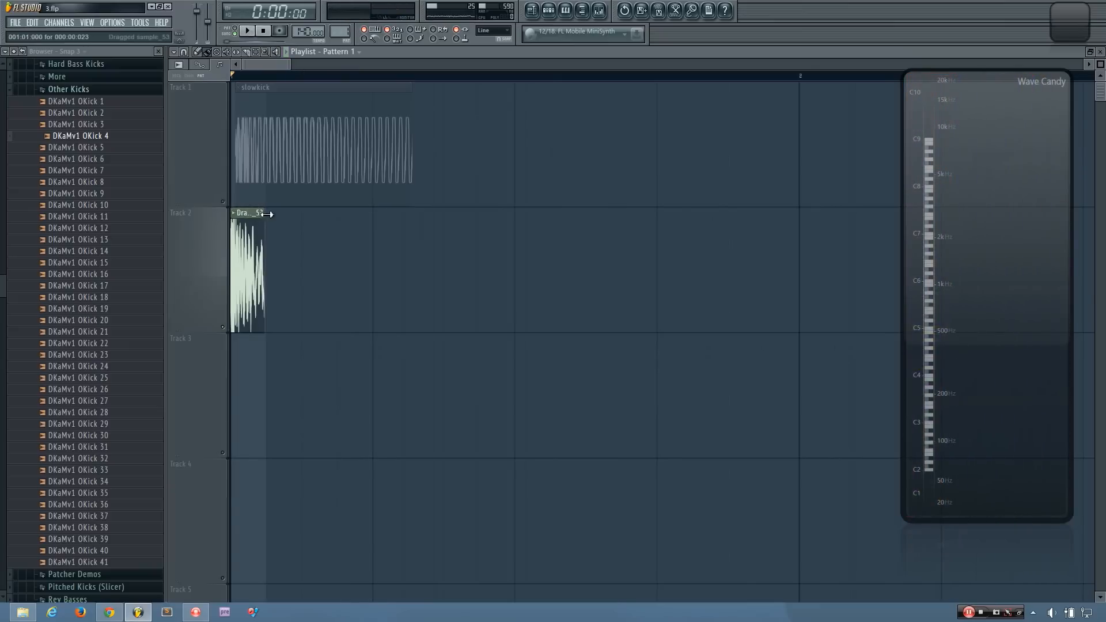
{"action": "left_click_drag", "start_coordinate": [264, 216], "coordinate": [529, 259]}
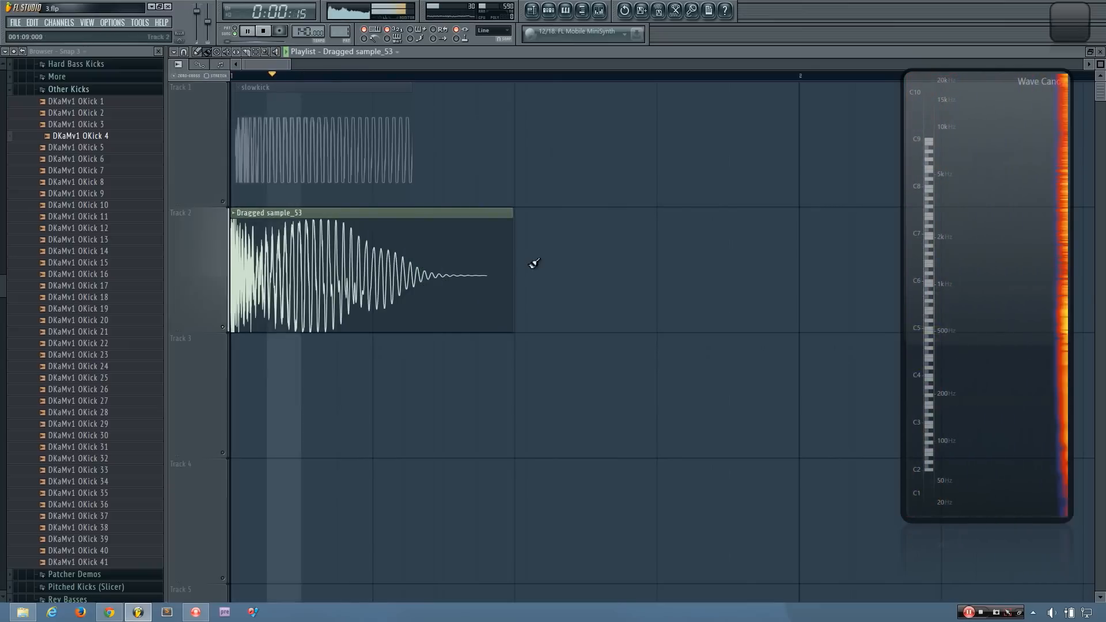
{"action": "left_click", "coordinate": [548, 10]}
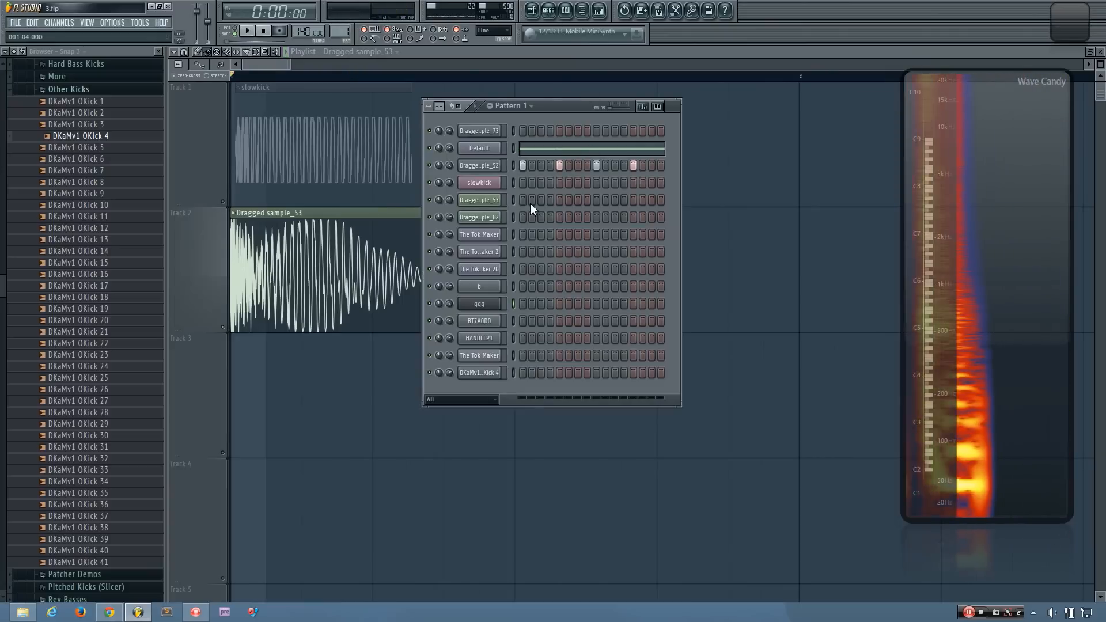
{"action": "left_click", "coordinate": [248, 31]}
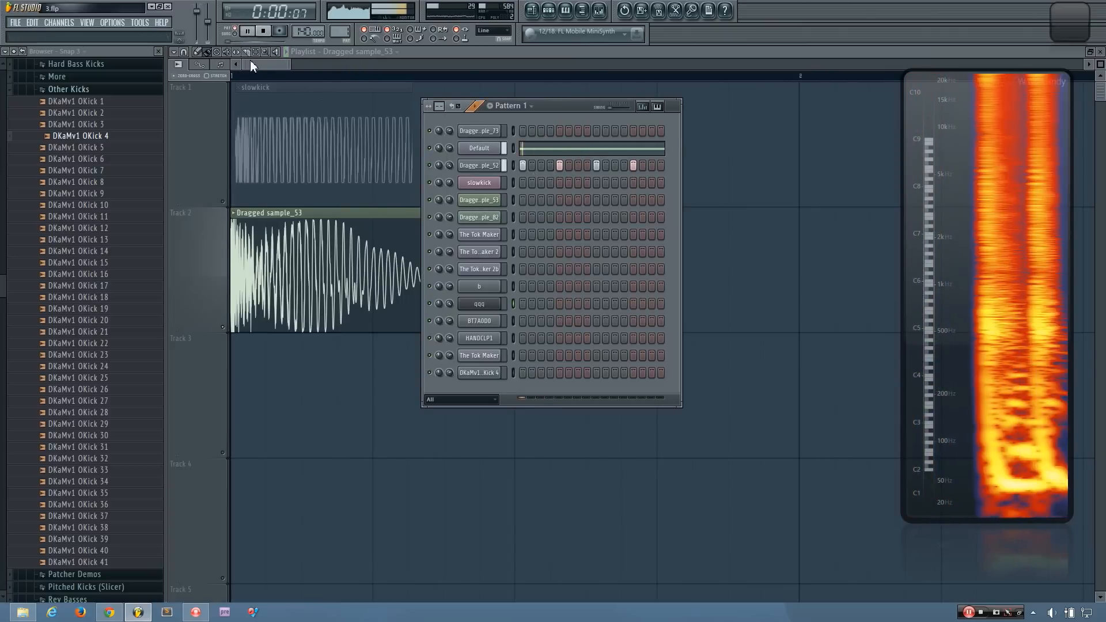
{"action": "key", "text": "space"}
Step: Undo the resize of the Dragged sample_53 clip and unmute Track 1
{"action": "left_click", "coordinate": [509, 54]}
{"action": "key", "text": "ctrl+z"}
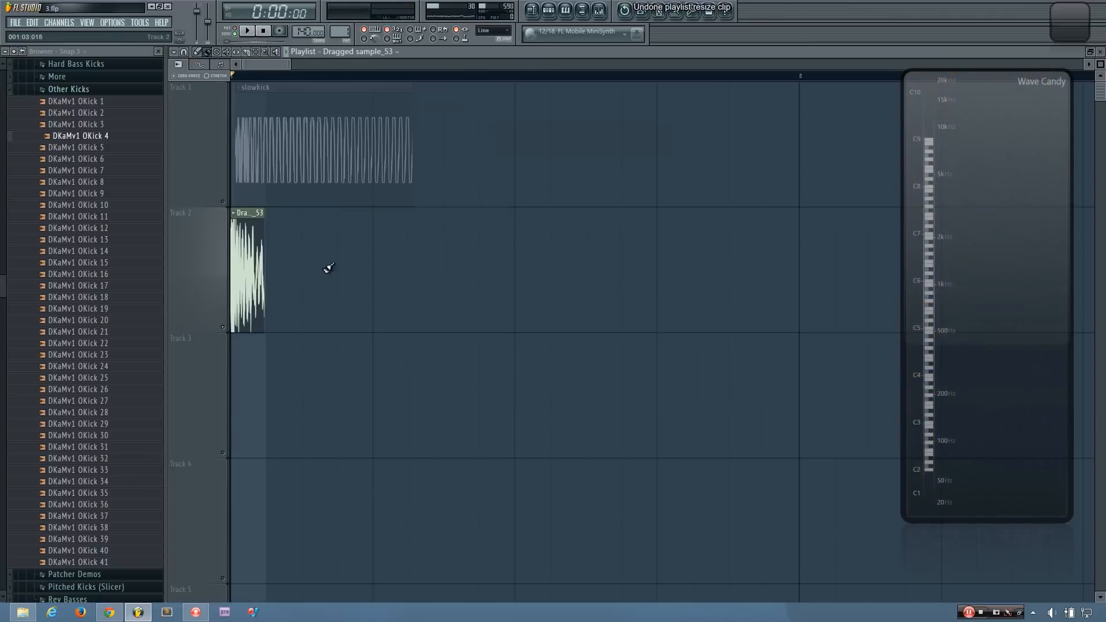
{"action": "left_click", "coordinate": [224, 202]}
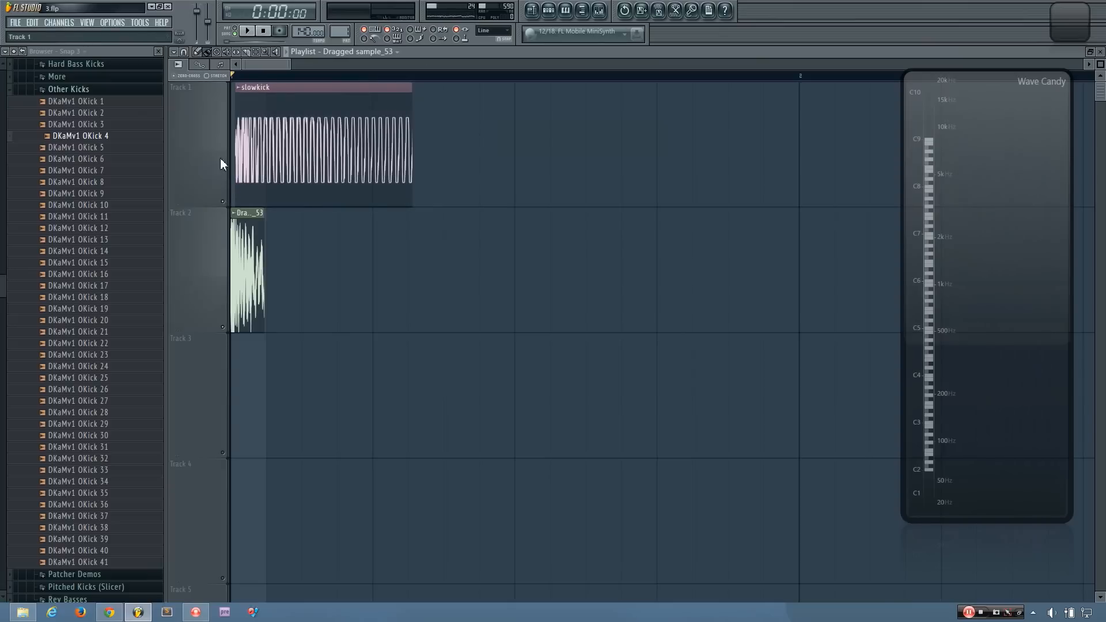
Step: Play the playlist with Track 2 muted and unmuted to compare slowkick alone with the layered kick
{"action": "left_click", "coordinate": [223, 327]}
{"action": "key", "text": "space"}
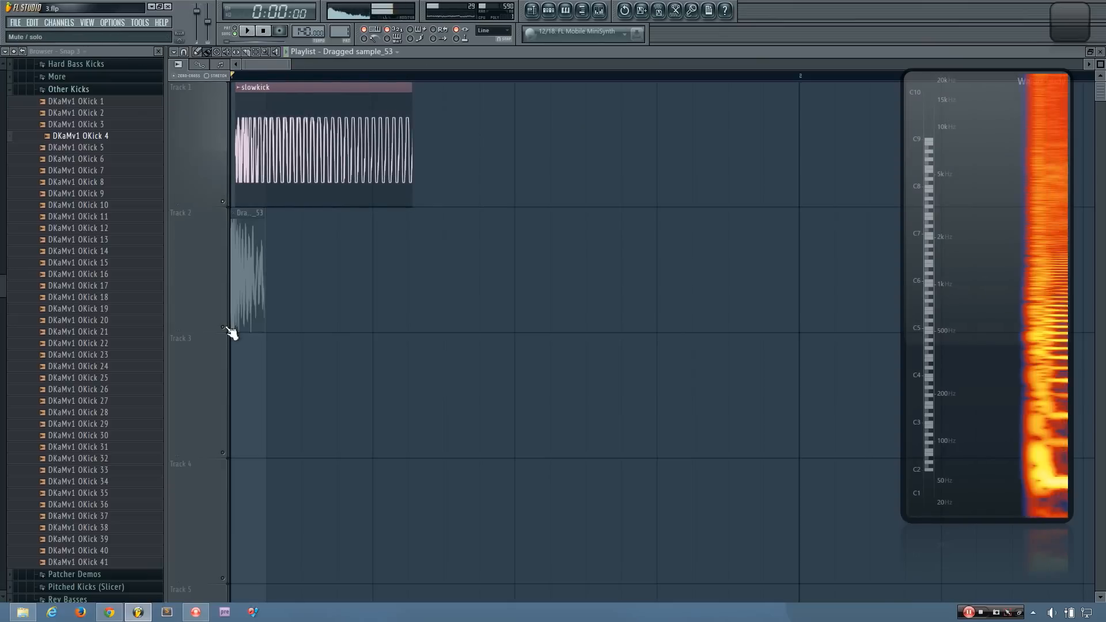
{"action": "left_click", "coordinate": [223, 327]}
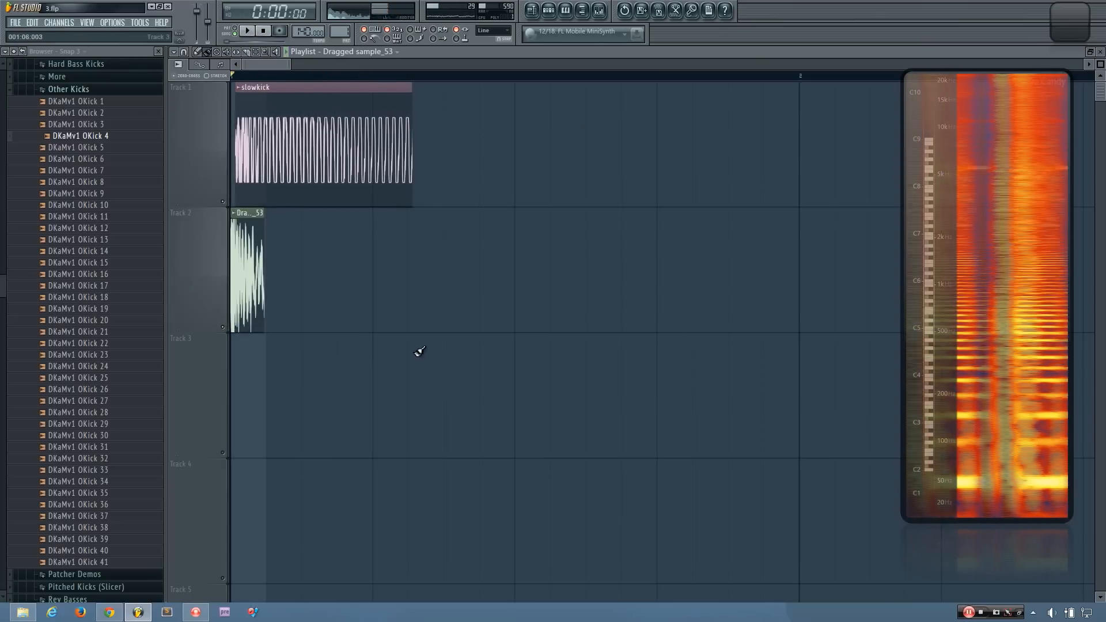
{"action": "key", "text": "space"}
Step: Open the channel settings of Dragged sample_53, dismissing the error dialog
{"action": "scroll", "coordinate": [469, 317], "scroll_direction": "down", "scroll_amount": 2}
{"action": "scroll", "coordinate": [415, 297], "scroll_direction": "down", "scroll_amount": 2}
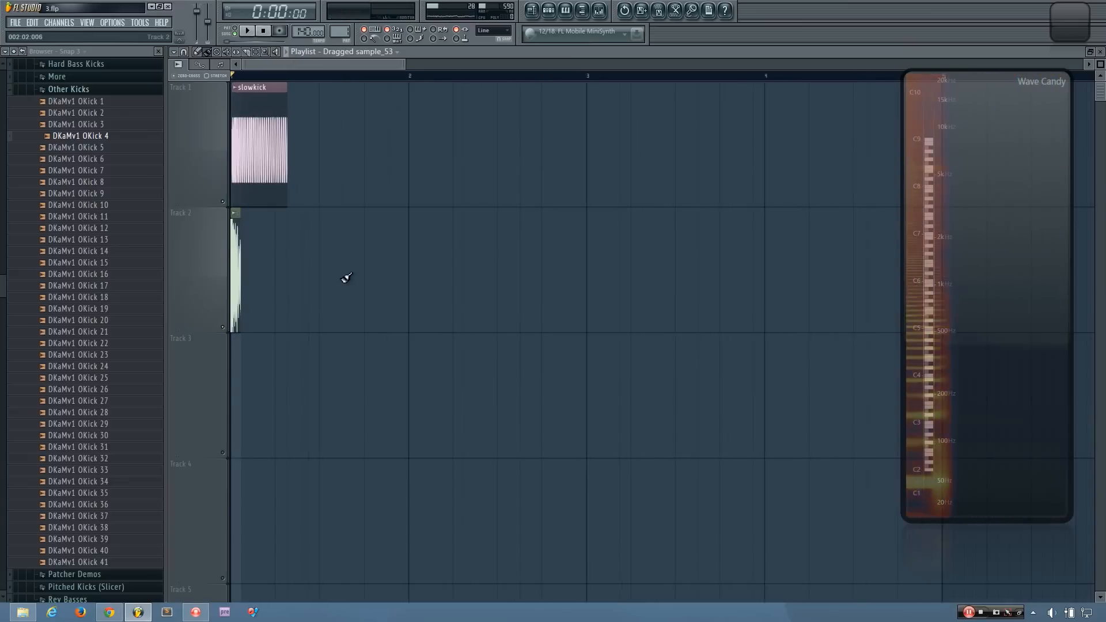
{"action": "scroll", "coordinate": [484, 219], "scroll_direction": "down", "scroll_amount": 2}
{"action": "left_click", "coordinate": [550, 12]}
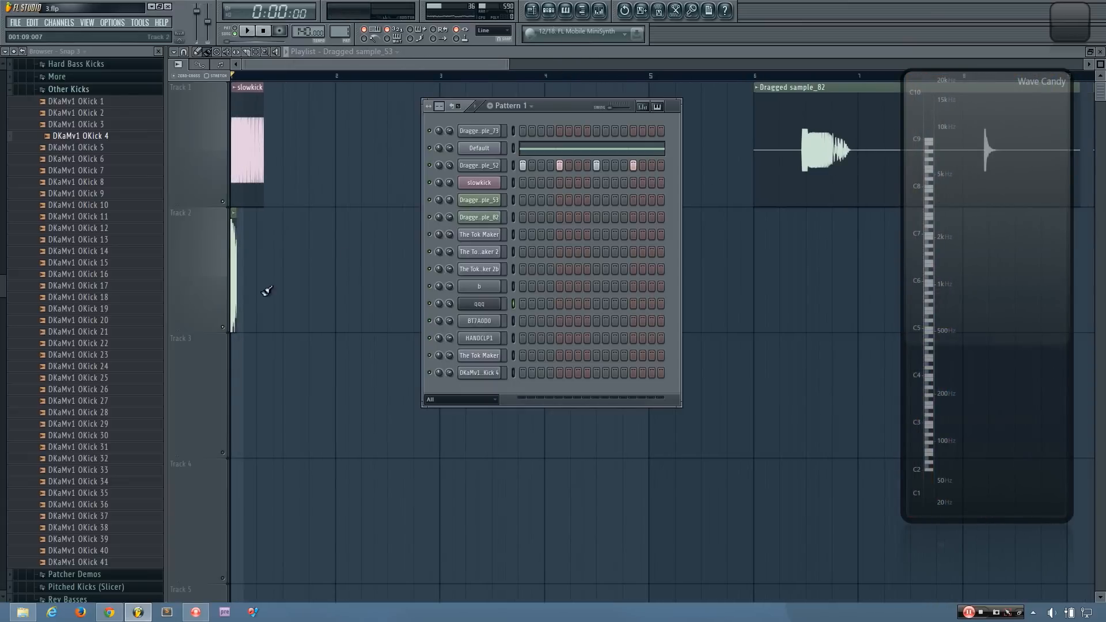
{"action": "left_click", "coordinate": [236, 286]}
{"action": "double_click", "coordinate": [236, 286]}
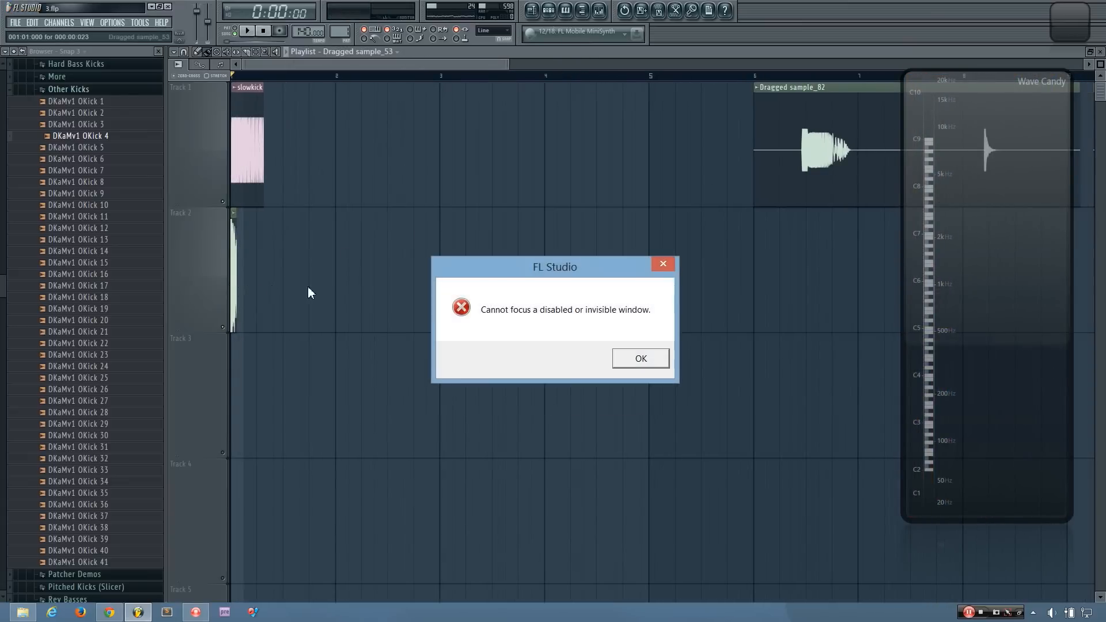
{"action": "left_click", "coordinate": [640, 359]}
{"action": "left_click", "coordinate": [549, 11]}
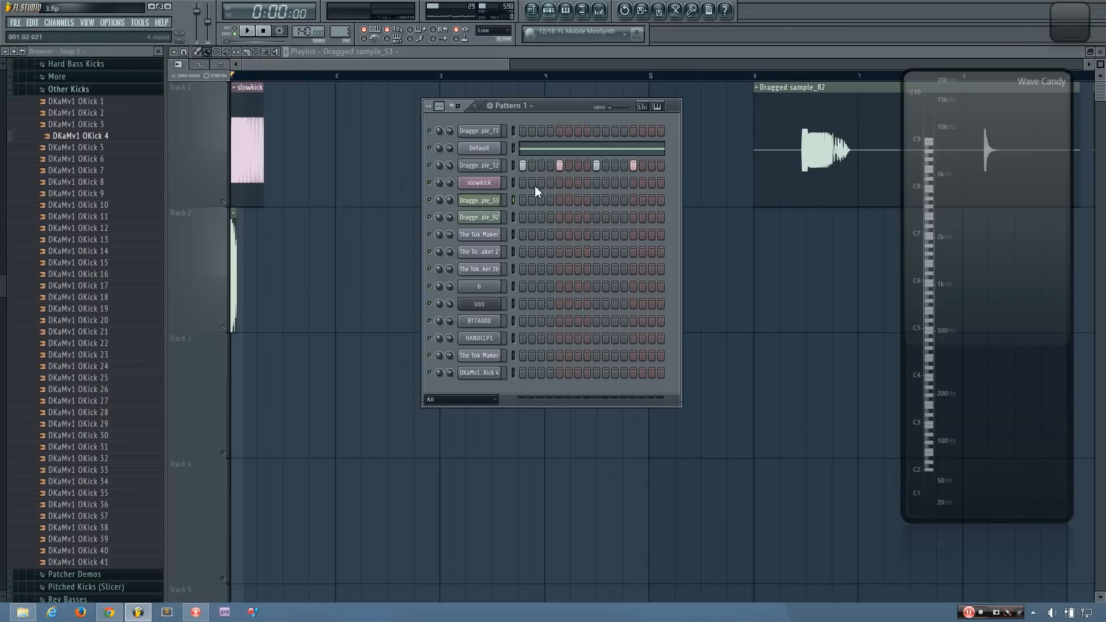
{"action": "left_click", "coordinate": [490, 201]}
Step: Adjust the Pogo precomputed effect of Dragged sample_53 while listening to the layered kick, and close its channel settings
{"action": "left_click_drag", "start_coordinate": [629, 383], "coordinate": [629, 444]}
{"action": "key", "text": "space"}
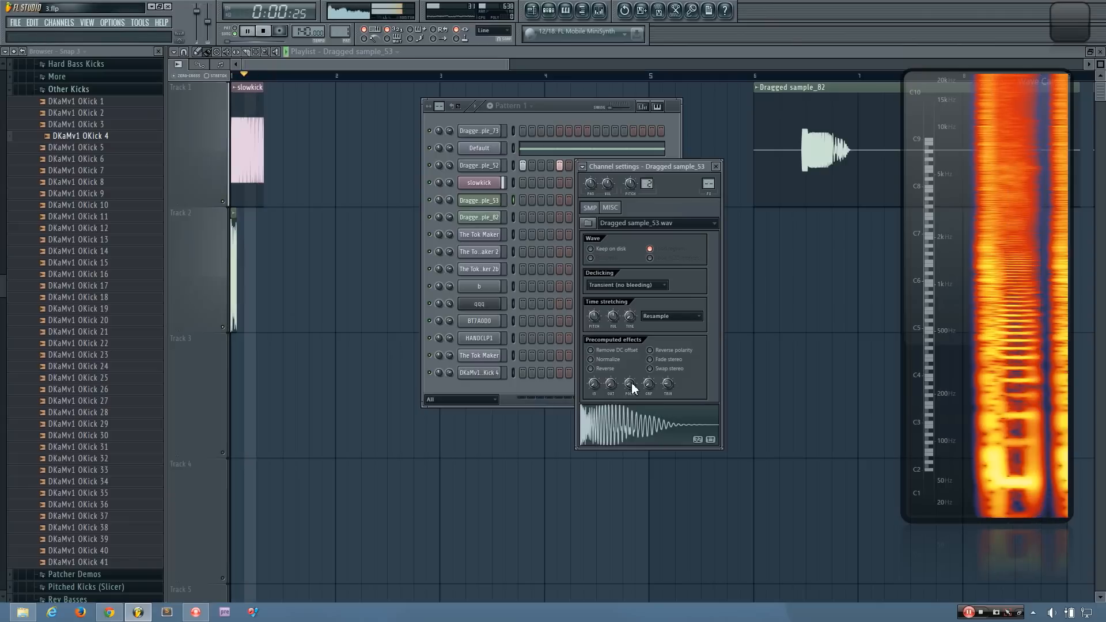
{"action": "left_click_drag", "start_coordinate": [631, 382], "coordinate": [632, 368]}
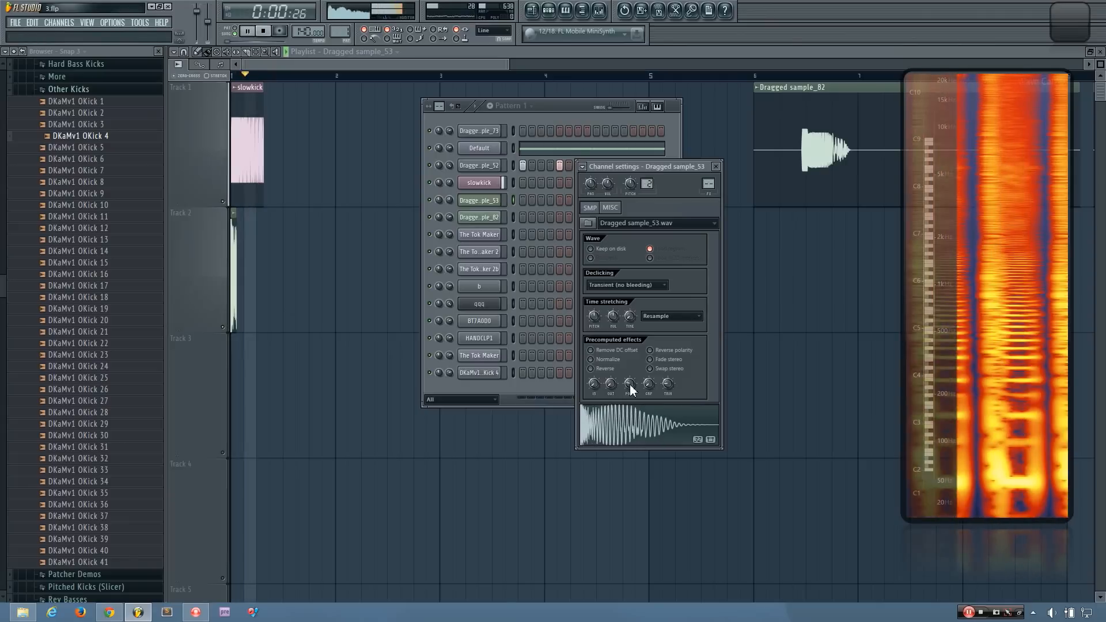
{"action": "key", "text": "space"}
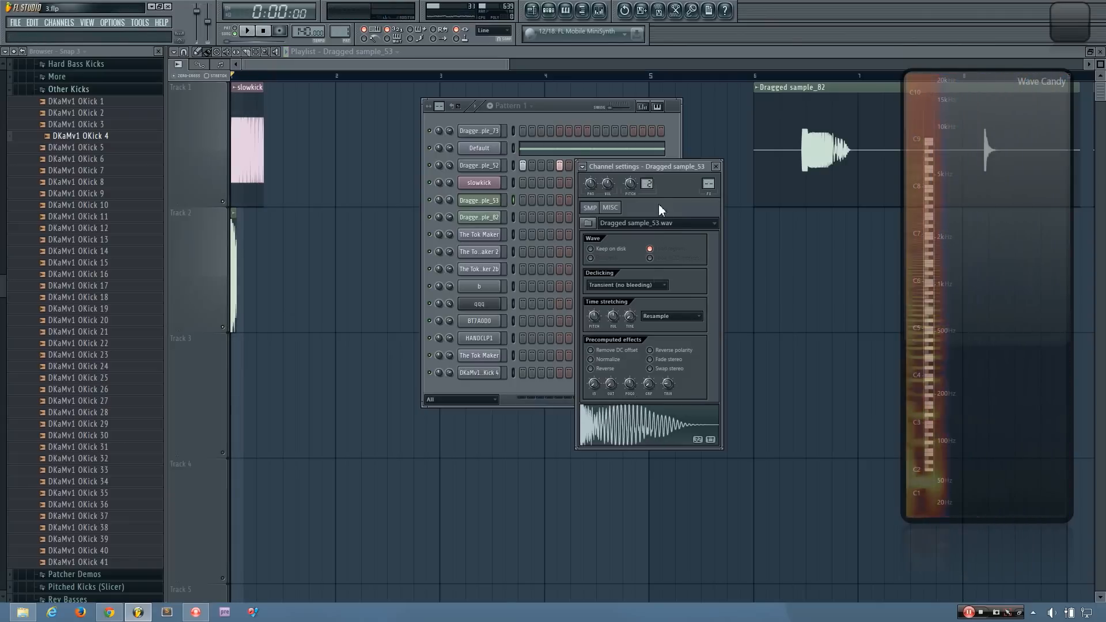
{"action": "left_click", "coordinate": [715, 166]}
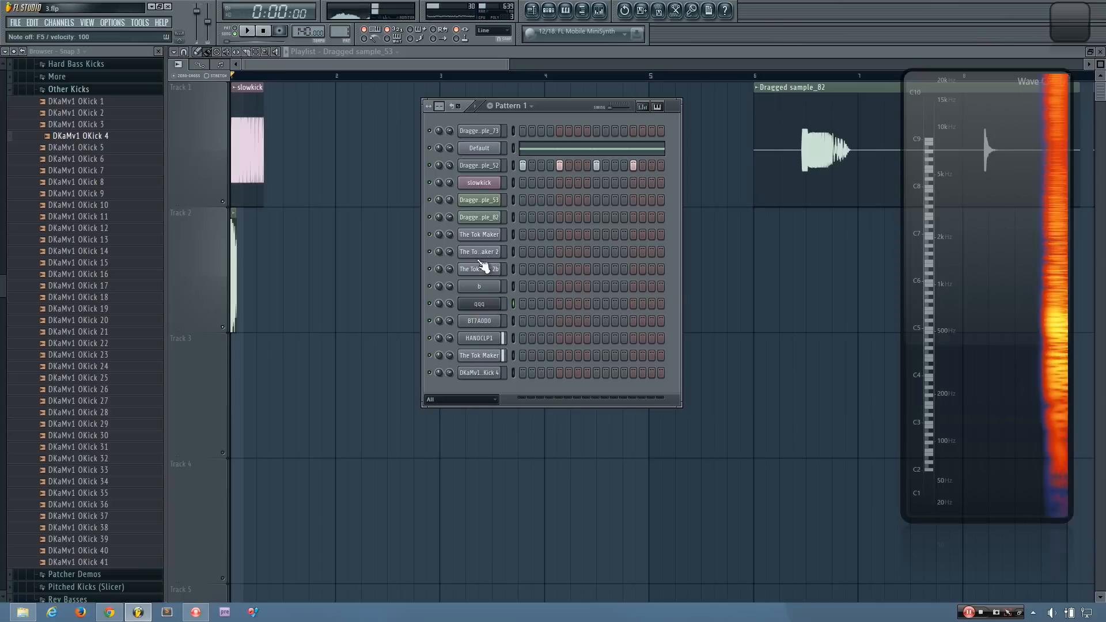
Step: Switch to Pattern 2, play it, and expand the collapsed b, BT7A0D0, The Tok Maker and DKaMv1 OKick 4 channels
{"action": "scroll", "coordinate": [347, 32], "scroll_direction": "up", "scroll_amount": 1}
{"action": "key", "text": "space"}
{"action": "key", "text": "space"}
{"action": "left_click", "coordinate": [512, 161]}
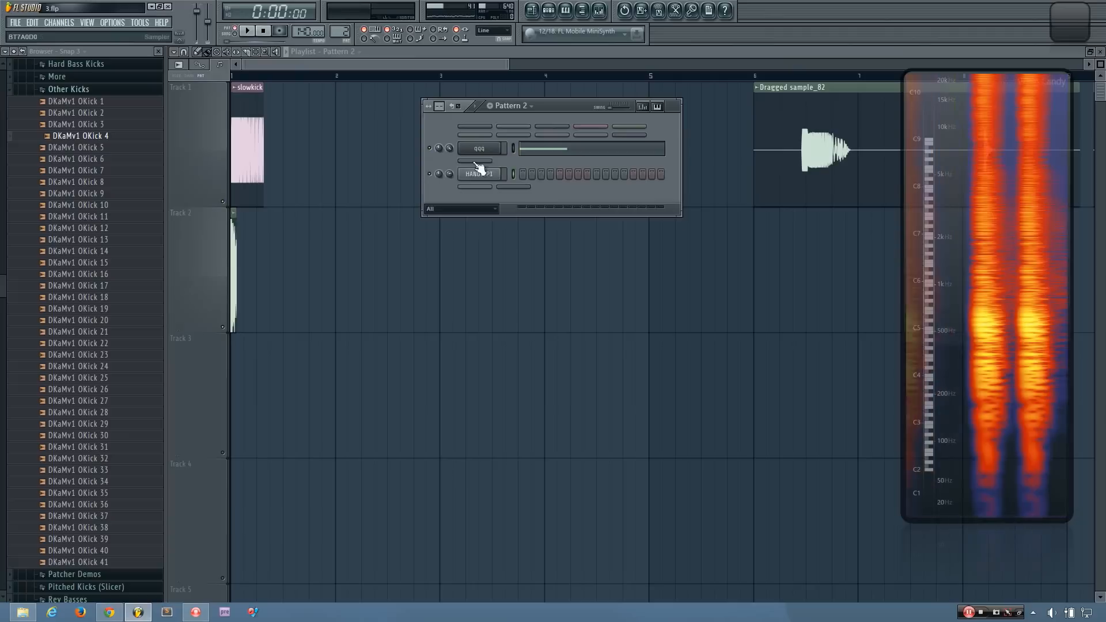
{"action": "left_click", "coordinate": [476, 162]}
{"action": "left_click", "coordinate": [478, 196]}
{"action": "left_click", "coordinate": [477, 213]}
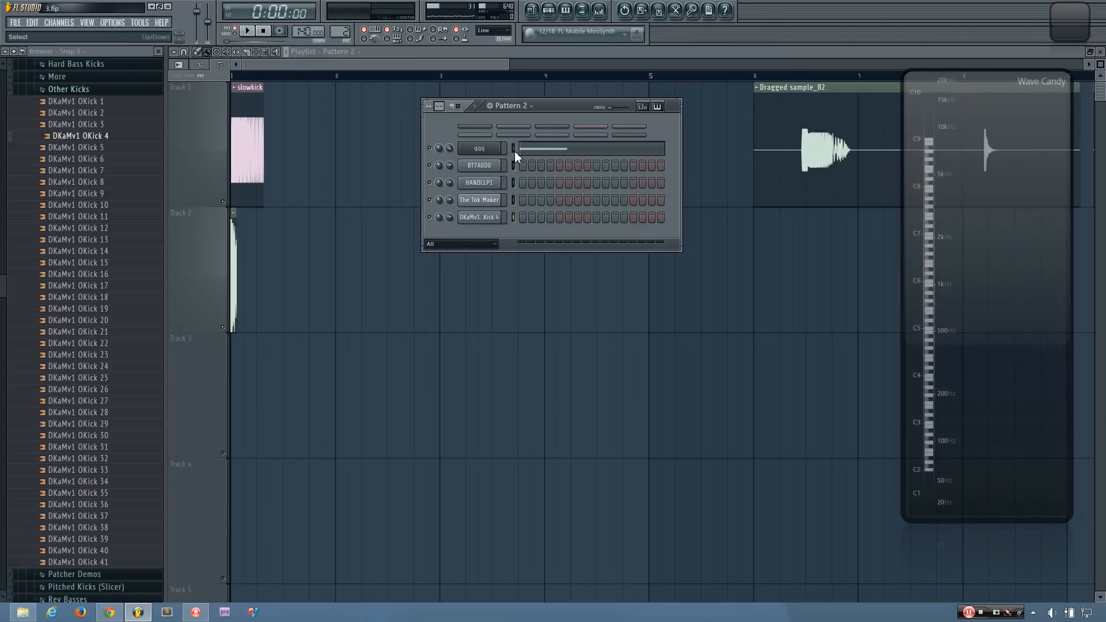
{"action": "left_click", "coordinate": [626, 136]}
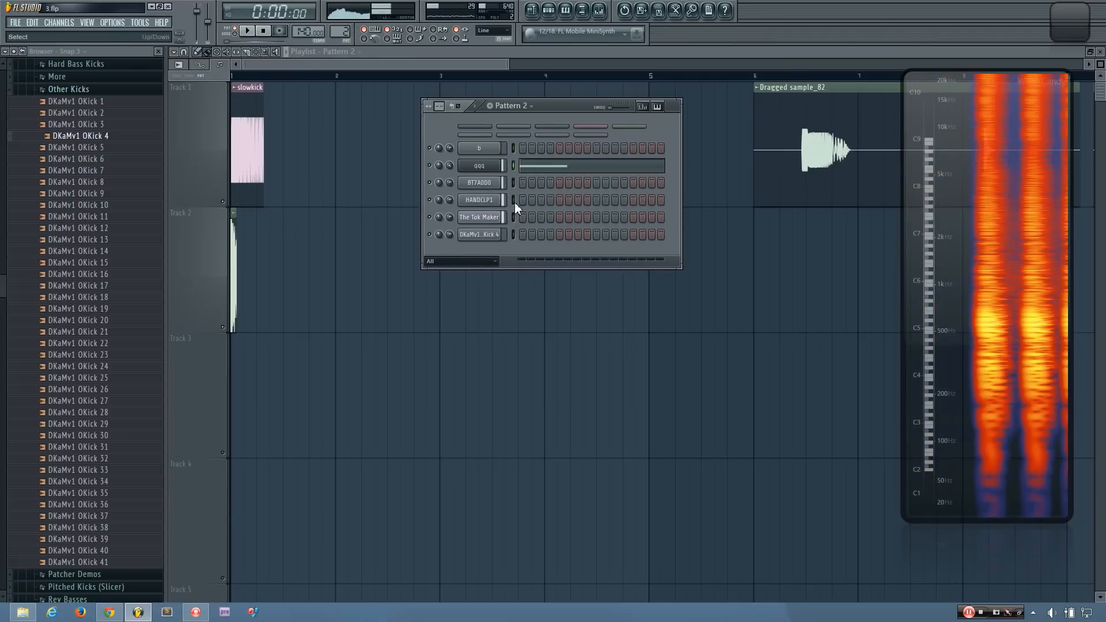
Step: Audition the BT7A0D0, HANDCLP1 and The Tok Maker channels of Pattern 2 individually
{"action": "left_click", "coordinate": [513, 181]}
{"action": "left_click", "coordinate": [514, 217]}
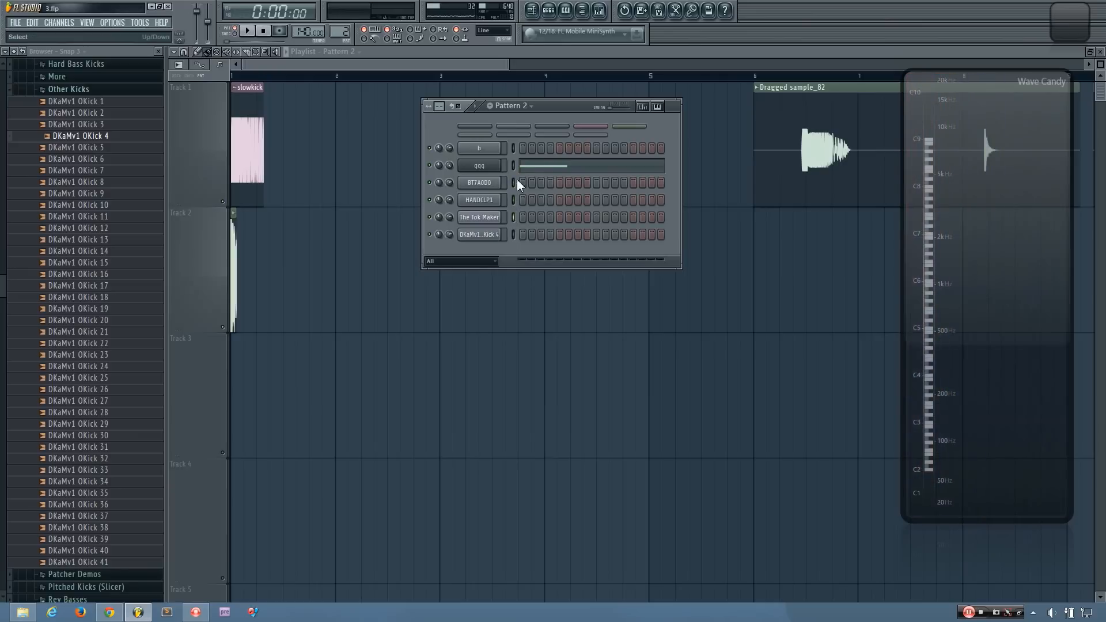
{"action": "key", "text": "q"}
{"action": "key", "text": "q"}
{"action": "key", "text": "q"}
{"action": "left_click", "coordinate": [513, 201]}
{"action": "left_click", "coordinate": [513, 217]}
Step: Open the Sytrus plugin of The Tok Maker, close its channel settings, and place the channel rack beside the plugin
{"action": "left_click", "coordinate": [486, 219]}
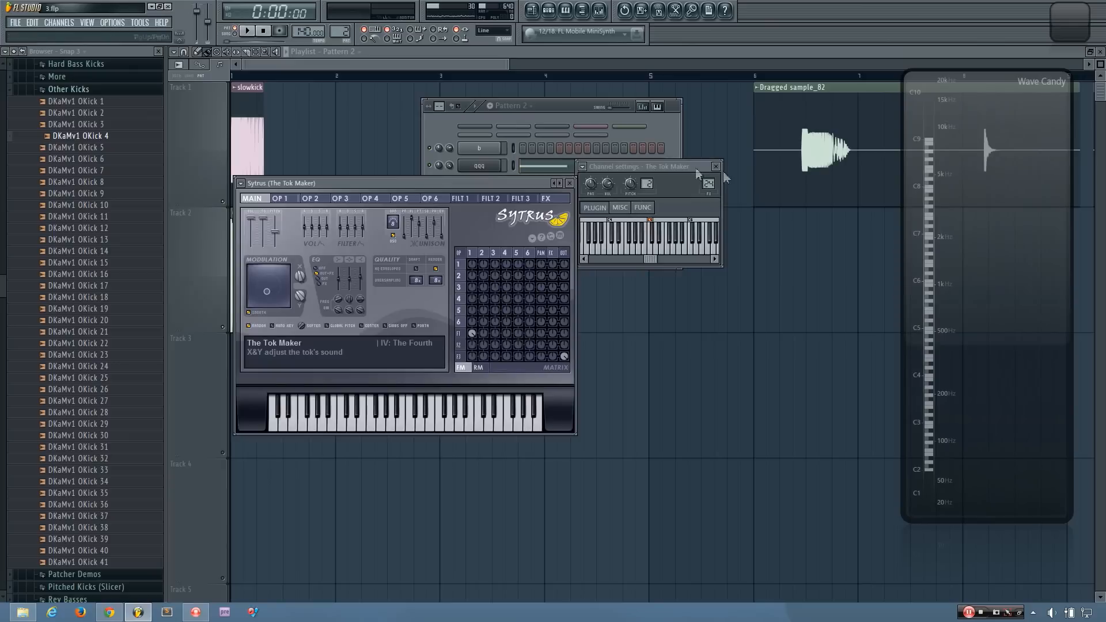
{"action": "left_click", "coordinate": [716, 167]}
{"action": "key", "text": "v"}
{"action": "left_click_drag", "start_coordinate": [564, 108], "coordinate": [624, 157]}
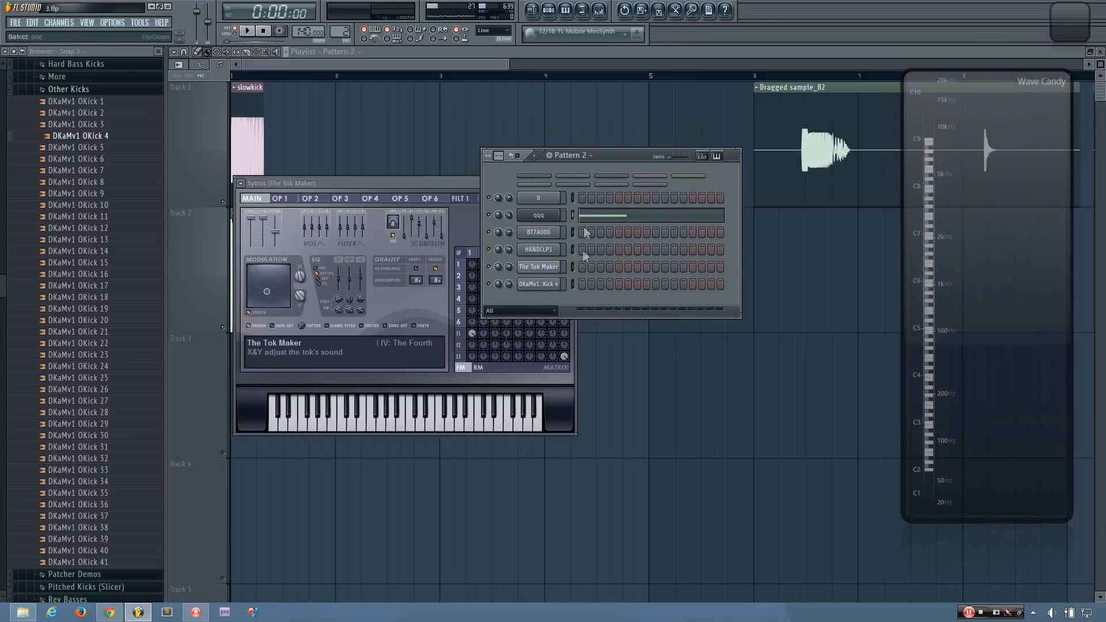
Step: Open the mixer, bring the click and clap tracks into view, and audition the sound while checking the BT7A0D0 and Insert 26 tracks
{"action": "left_click", "coordinate": [599, 10]}
{"action": "left_click_drag", "start_coordinate": [273, 357], "coordinate": [277, 357]}
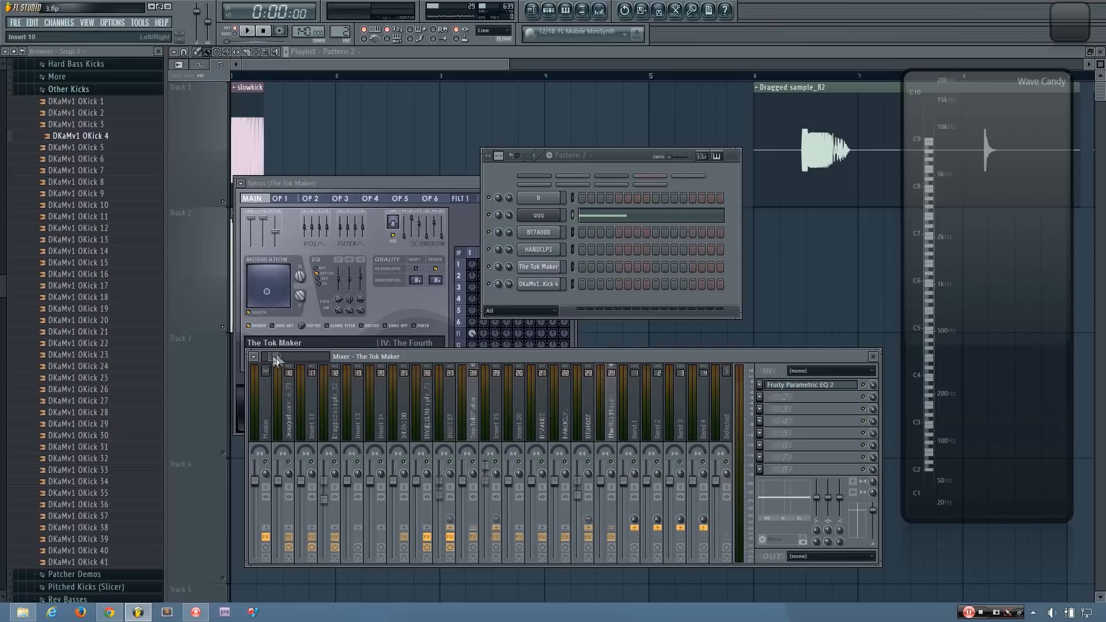
{"action": "key", "text": "v"}
{"action": "key", "text": "v"}
{"action": "key", "text": "v"}
{"action": "key", "text": "v"}
{"action": "left_click", "coordinate": [397, 418]}
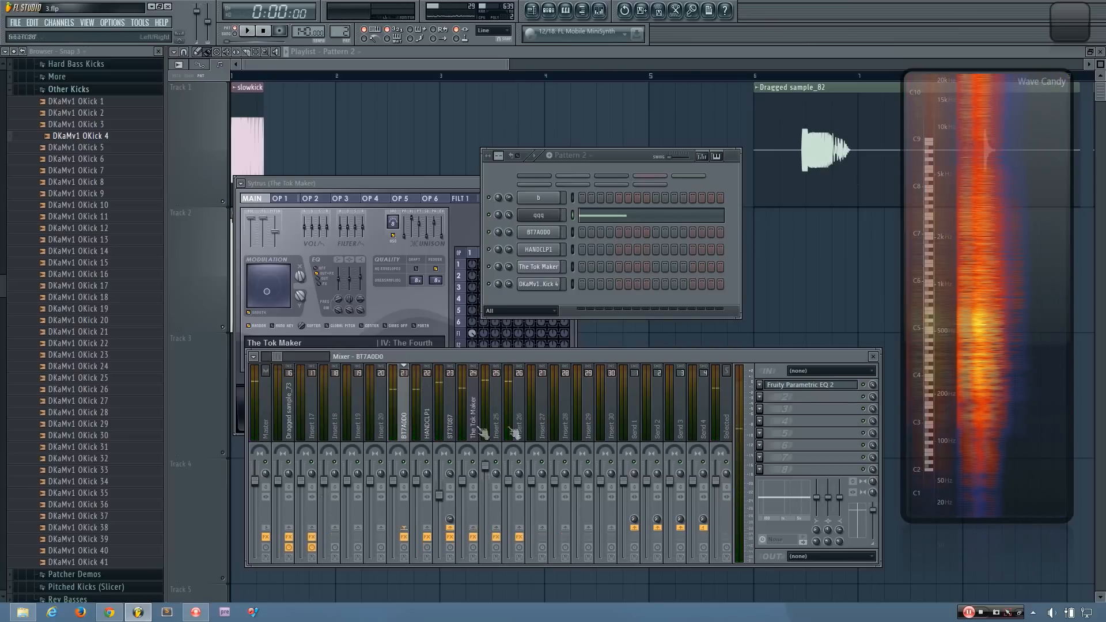
{"action": "left_click", "coordinate": [515, 429]}
{"action": "key", "text": "v"}
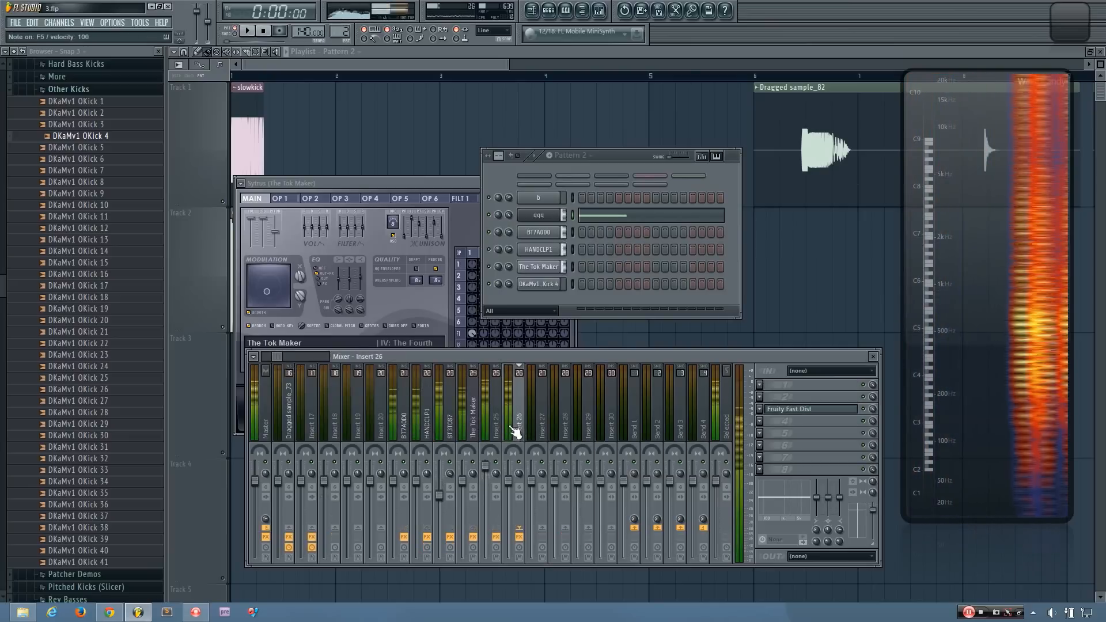
Step: Inspect the Fruity Parametric EQ 2 on the HANDCLP1 and BT7A0D0 mixer tracks, closing each one again
{"action": "left_click", "coordinate": [421, 427]}
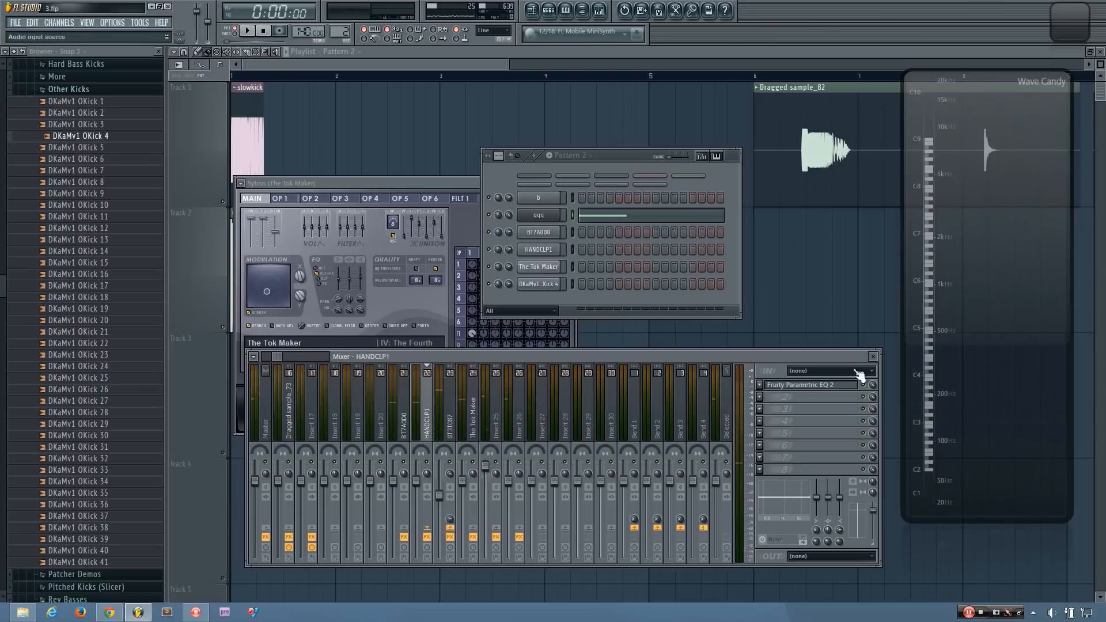
{"action": "left_click", "coordinate": [822, 385]}
{"action": "left_click", "coordinate": [786, 385]}
{"action": "left_click", "coordinate": [404, 426]}
{"action": "left_click", "coordinate": [800, 386]}
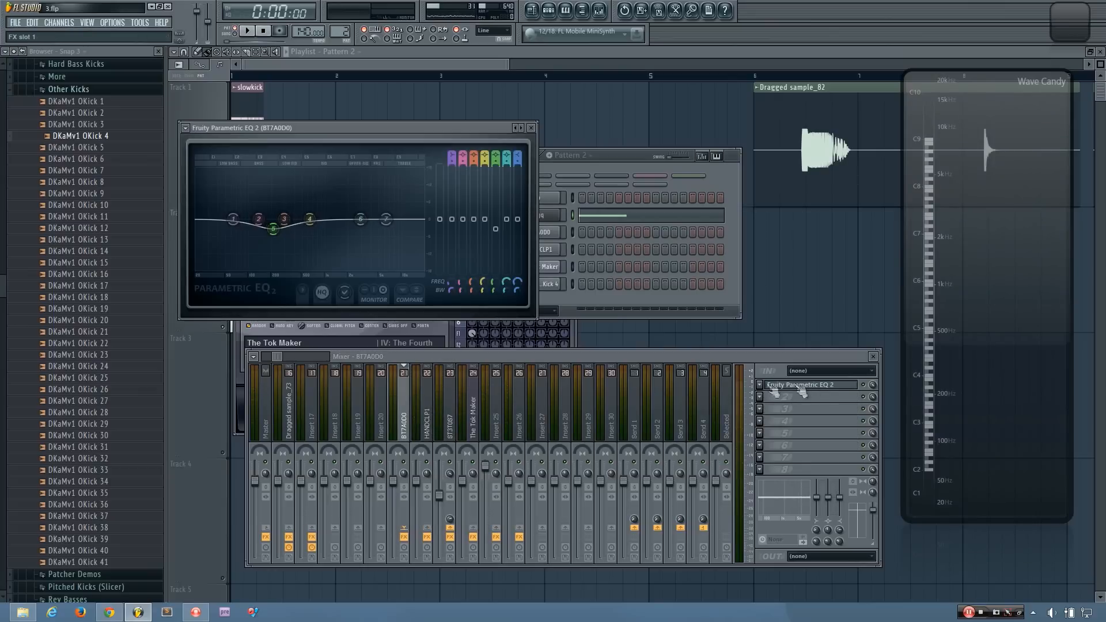
{"action": "left_click", "coordinate": [822, 386]}
Step: Review the effect chain of mixer track 23 while playing a note, and check The Tok Maker track's Fruity Parametric EQ 2
{"action": "left_click", "coordinate": [451, 420]}
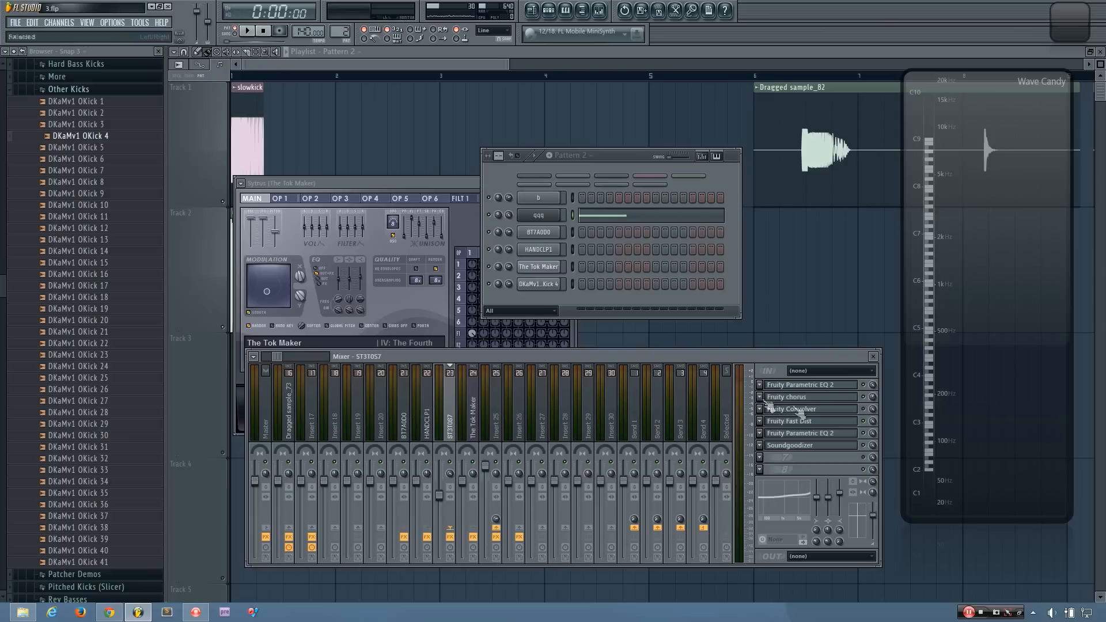
{"action": "key", "text": "z"}
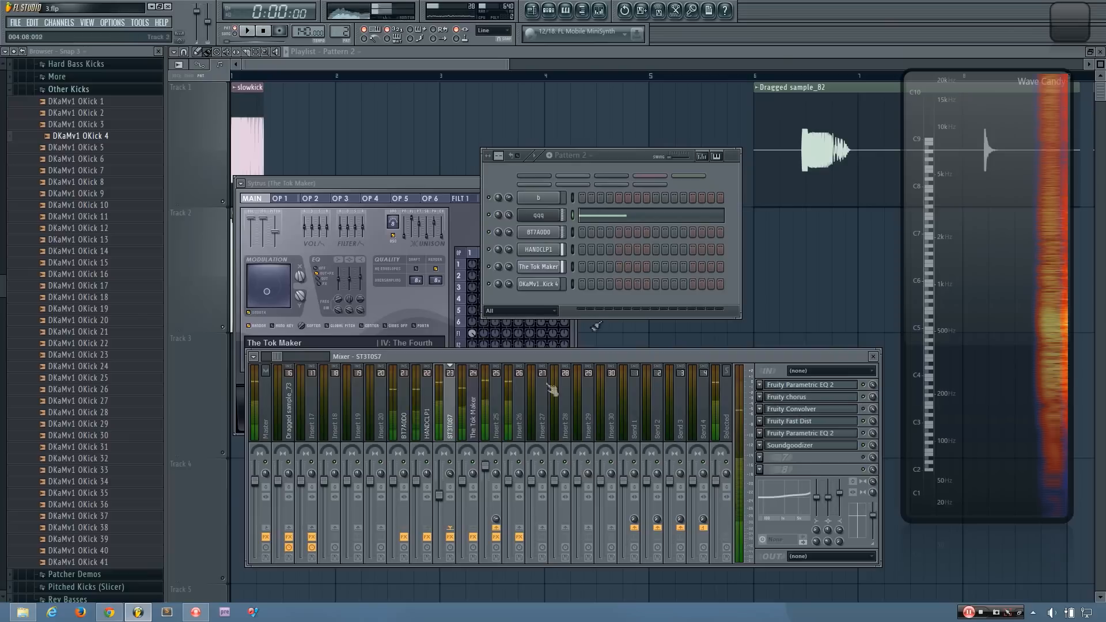
{"action": "left_click", "coordinate": [473, 422]}
{"action": "left_click", "coordinate": [810, 385]}
{"action": "left_click", "coordinate": [811, 386]}
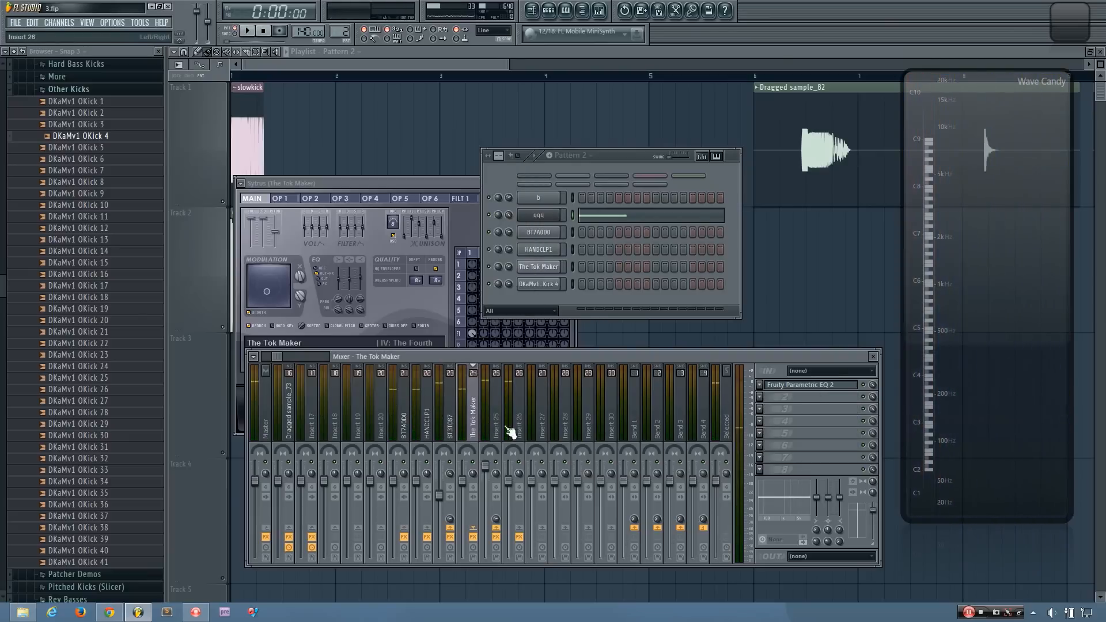
Step: Inspect the effects on Insert 25 and Insert 26, including Insert 25's Fruity Parametric EQ 2, and audition the layered sound
{"action": "left_click", "coordinate": [494, 428]}
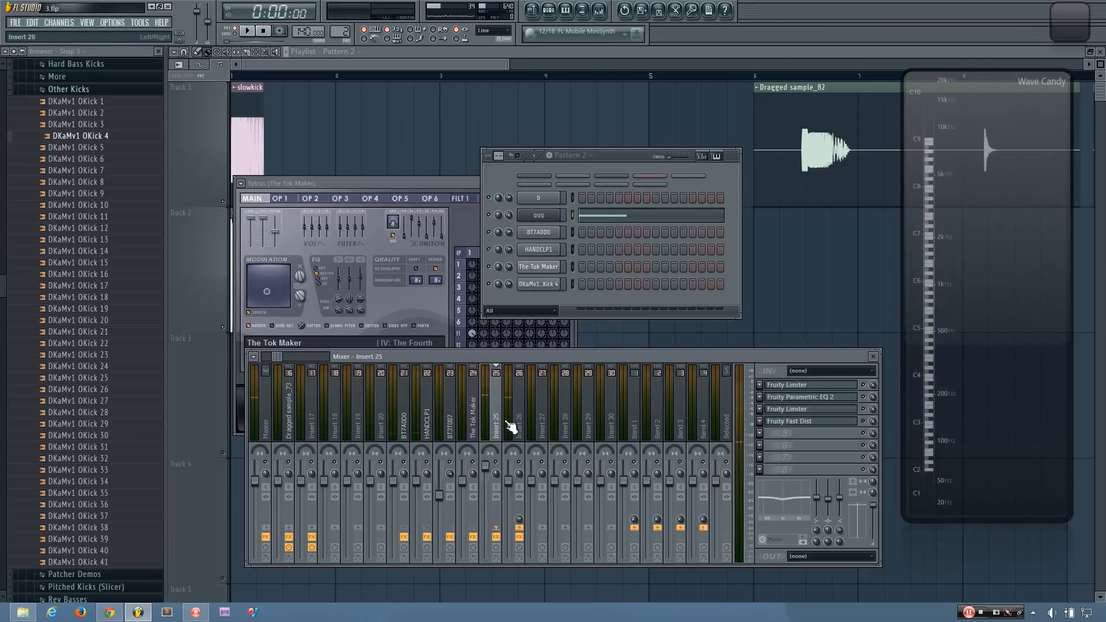
{"action": "left_click", "coordinate": [516, 425]}
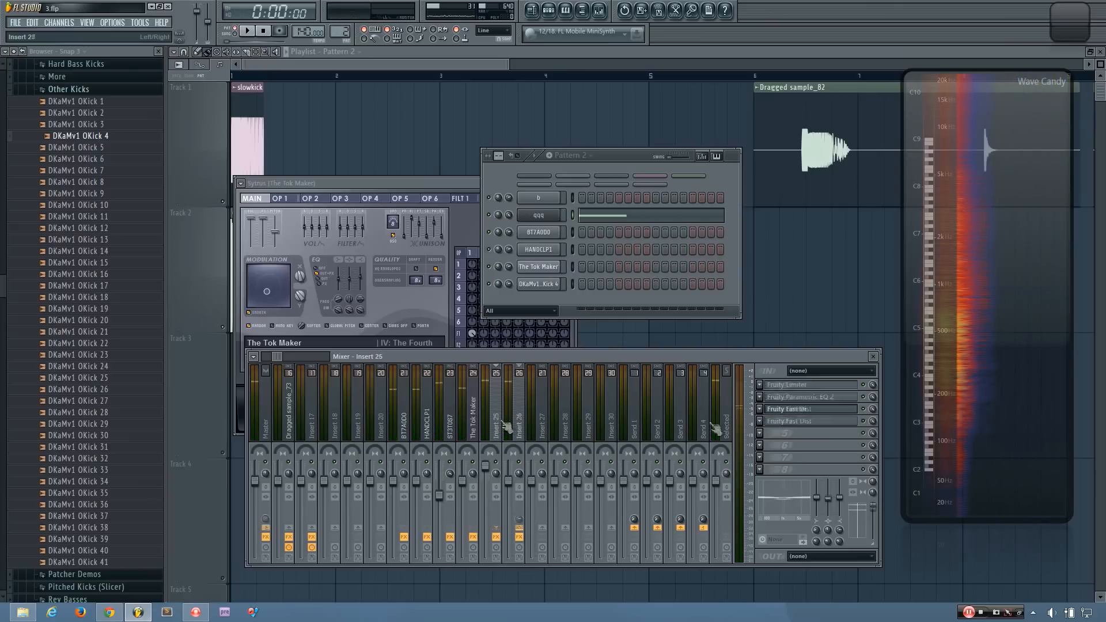
{"action": "left_click", "coordinate": [495, 427]}
{"action": "left_click", "coordinate": [805, 398]}
{"action": "left_click", "coordinate": [806, 396]}
{"action": "left_click", "coordinate": [518, 424]}
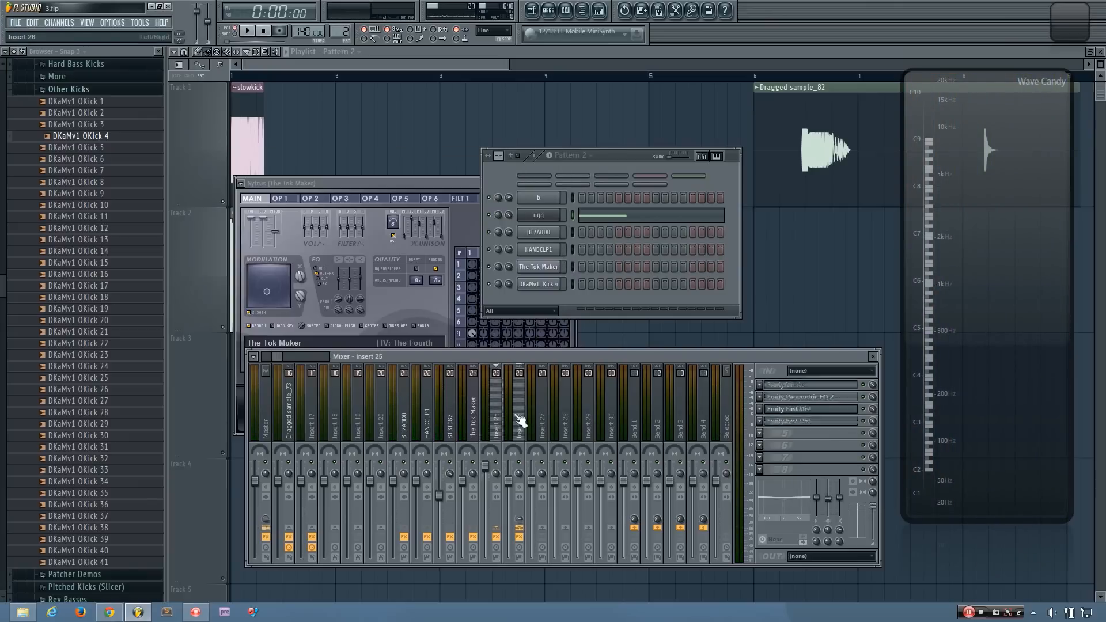
{"action": "key", "text": "r"}
{"action": "key", "text": "r"}
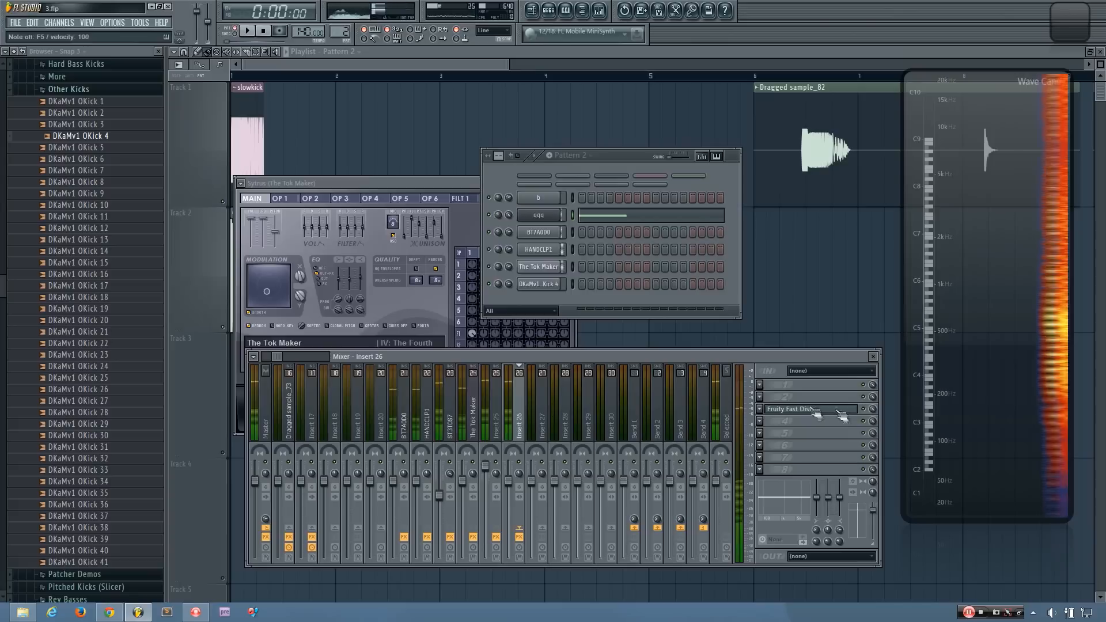
Step: Close the Sytrus plugin of The Tok Maker and move the channel rack clear of the mixer
{"action": "left_click_drag", "start_coordinate": [458, 178], "coordinate": [472, 171]}
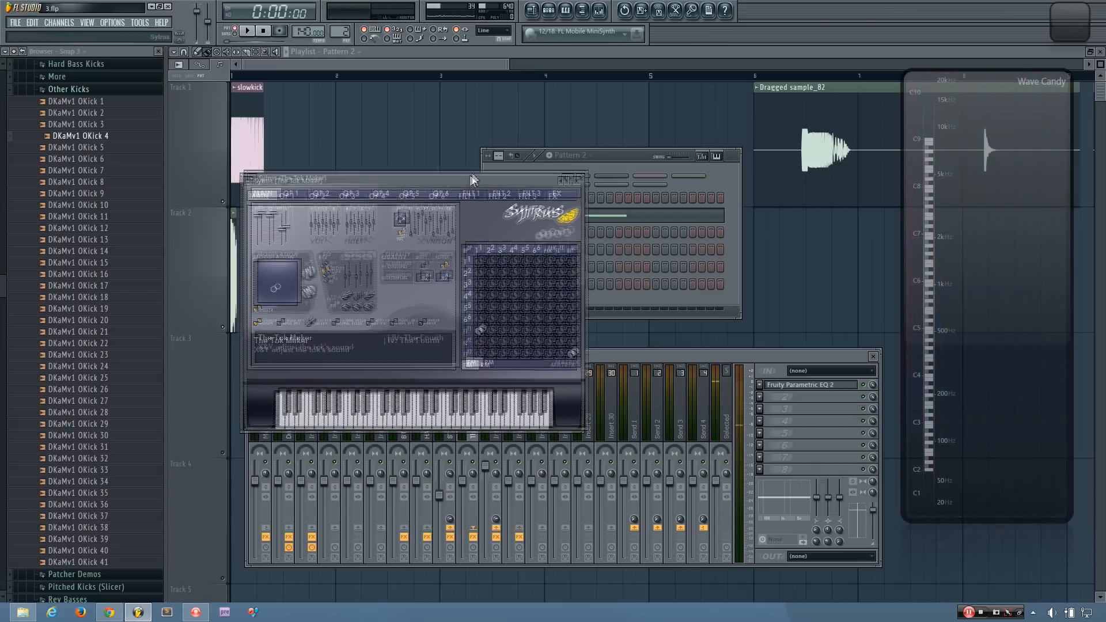
{"action": "left_click", "coordinate": [581, 175]}
{"action": "left_click_drag", "start_coordinate": [624, 151], "coordinate": [565, 144]}
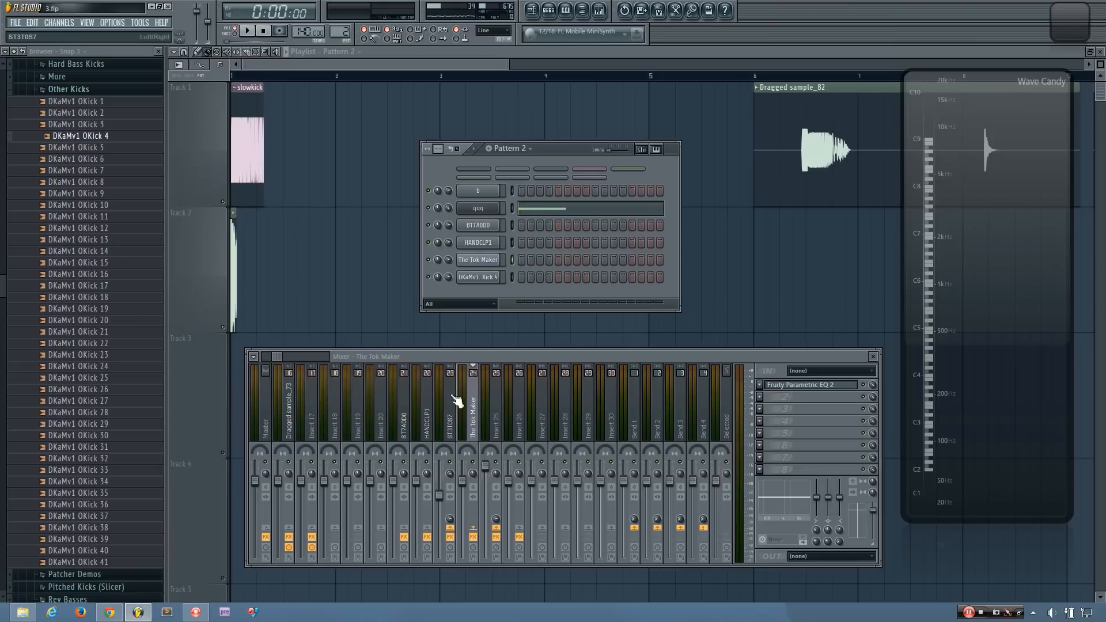
Step: Expand all the collapsed channels of Pattern 2 and select every channel in the channel rack
{"action": "left_click_drag", "start_coordinate": [456, 401], "coordinate": [590, 176]}
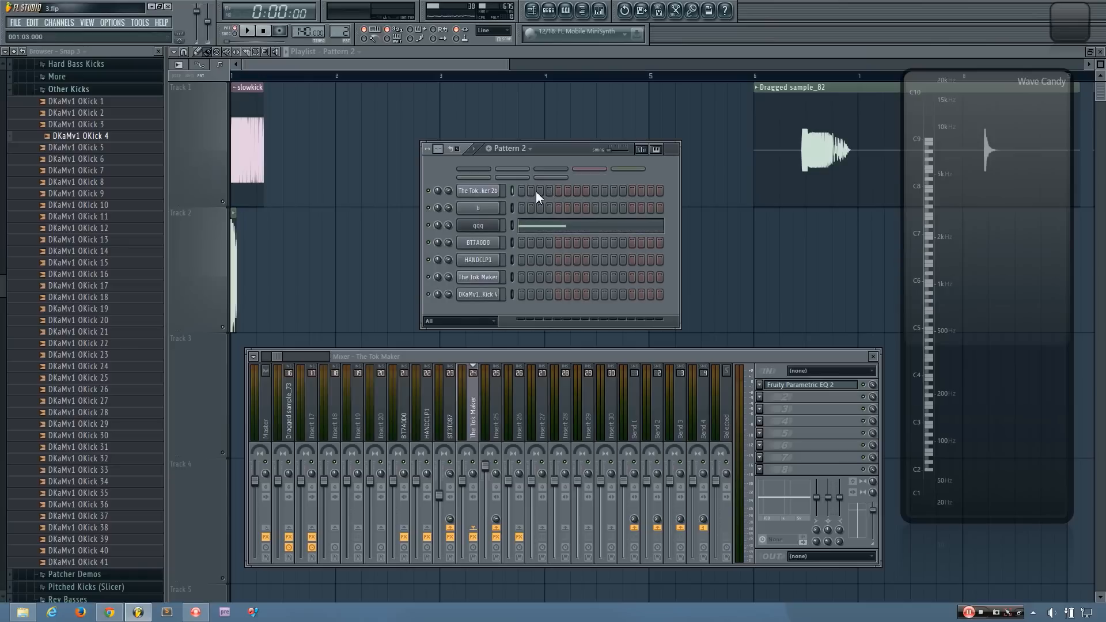
{"action": "double_click", "coordinate": [513, 193]}
{"action": "left_click_drag", "start_coordinate": [569, 150], "coordinate": [581, 133]}
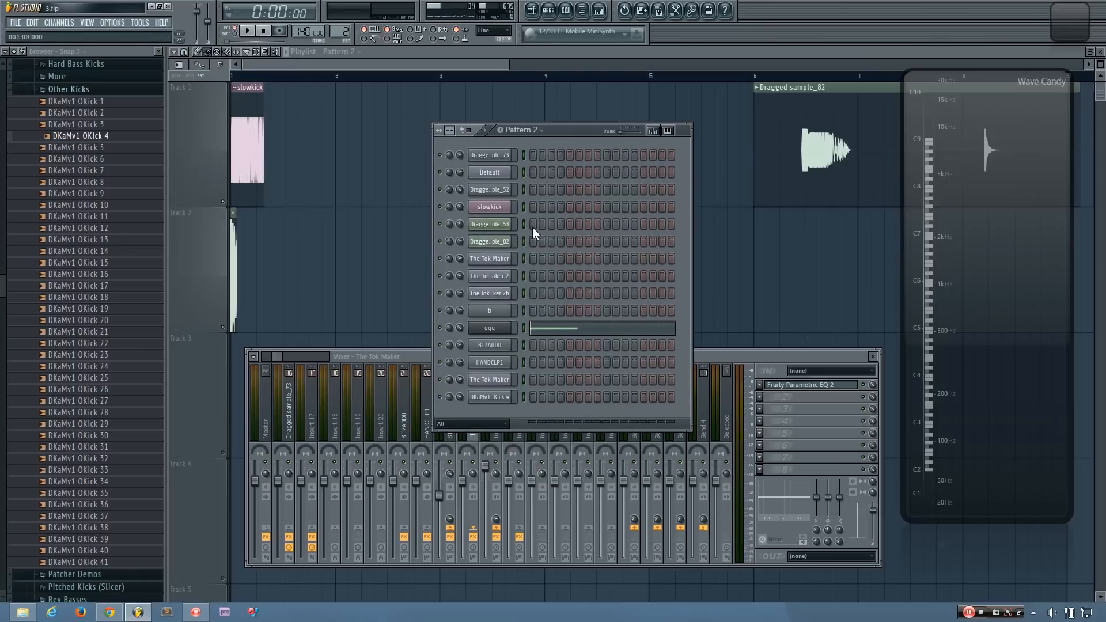
{"action": "double_click", "coordinate": [526, 258]}
Step: Close all plugin and tool windows, and start and stop playback with only the playlist open
{"action": "key", "text": "F12"}
{"action": "key", "text": "space"}
{"action": "key", "text": "space"}
{"action": "left_click", "coordinate": [224, 326]}
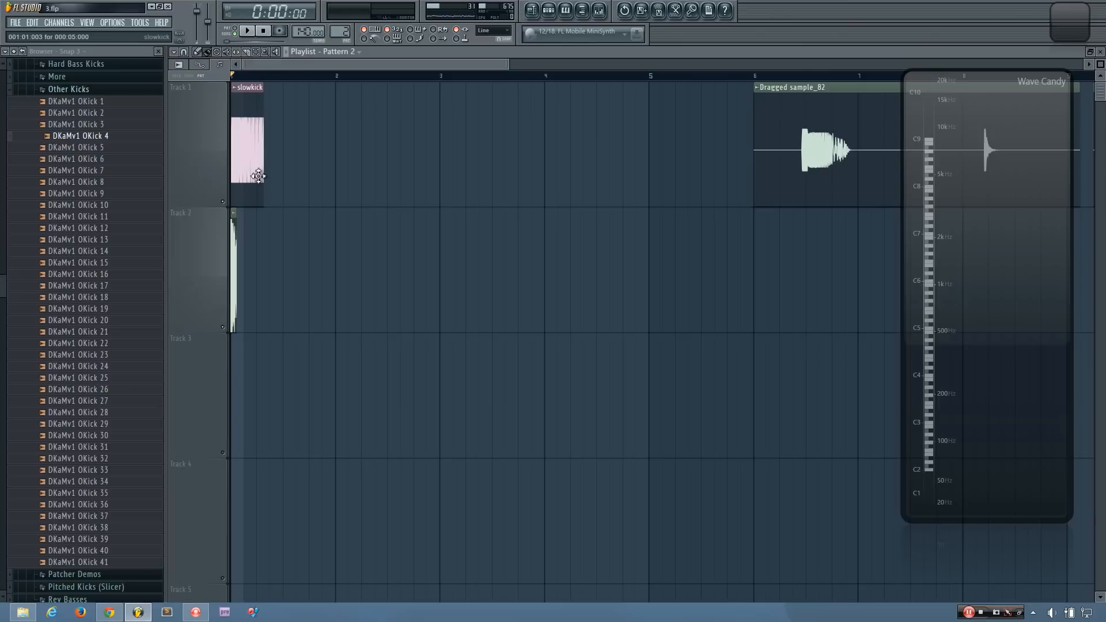
Step: Reopen the channel rack, reposition it over the playlist, and open the channel settings of DKaMv1 OKick 4
{"action": "left_click", "coordinate": [549, 11]}
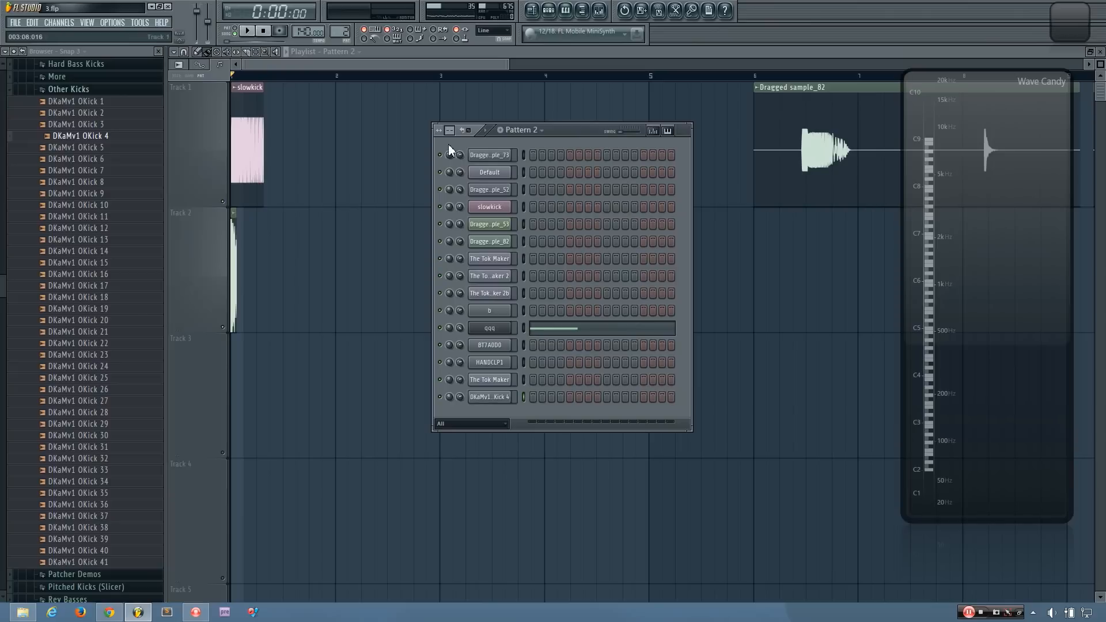
{"action": "left_click_drag", "start_coordinate": [494, 139], "coordinate": [494, 157]}
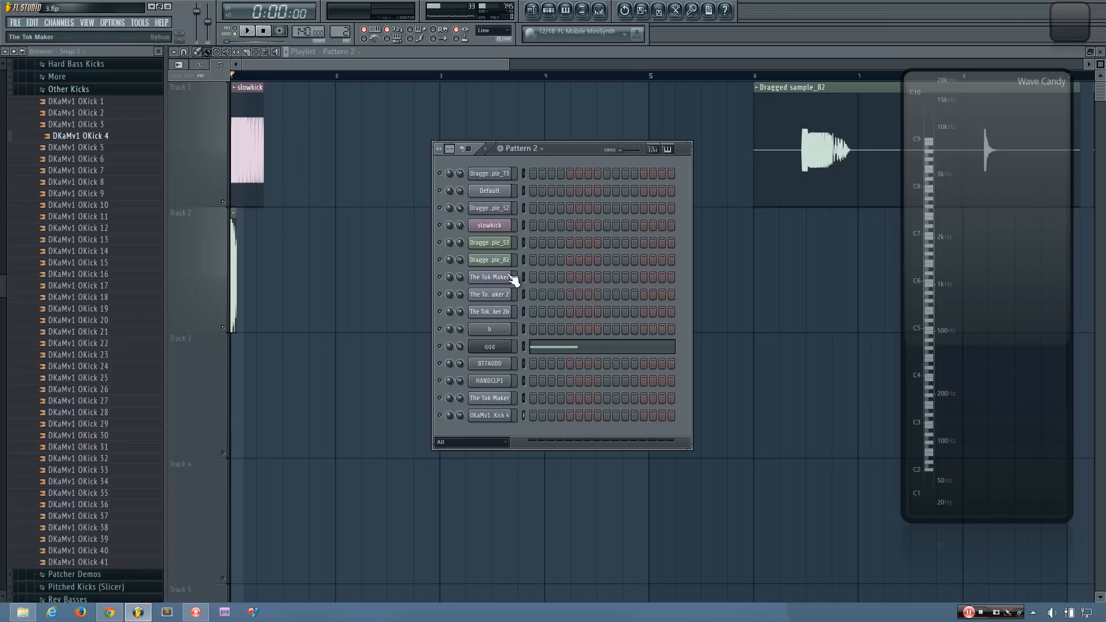
{"action": "left_click", "coordinate": [493, 420]}
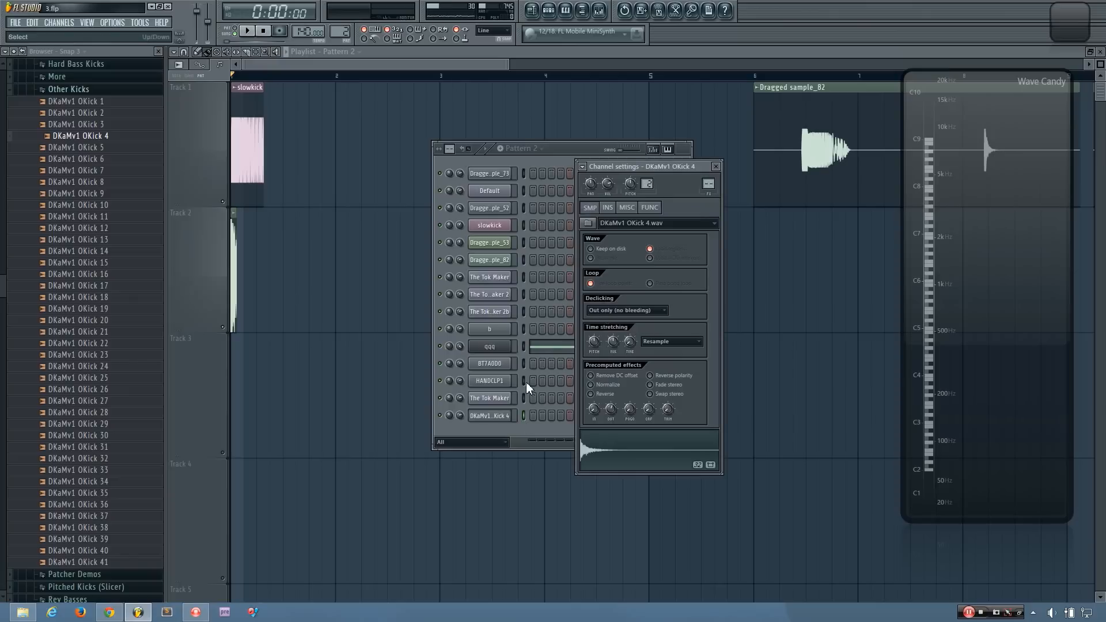
Step: Select channel b, open its channel settings, and place that window beside the channel rack
{"action": "left_click", "coordinate": [523, 329]}
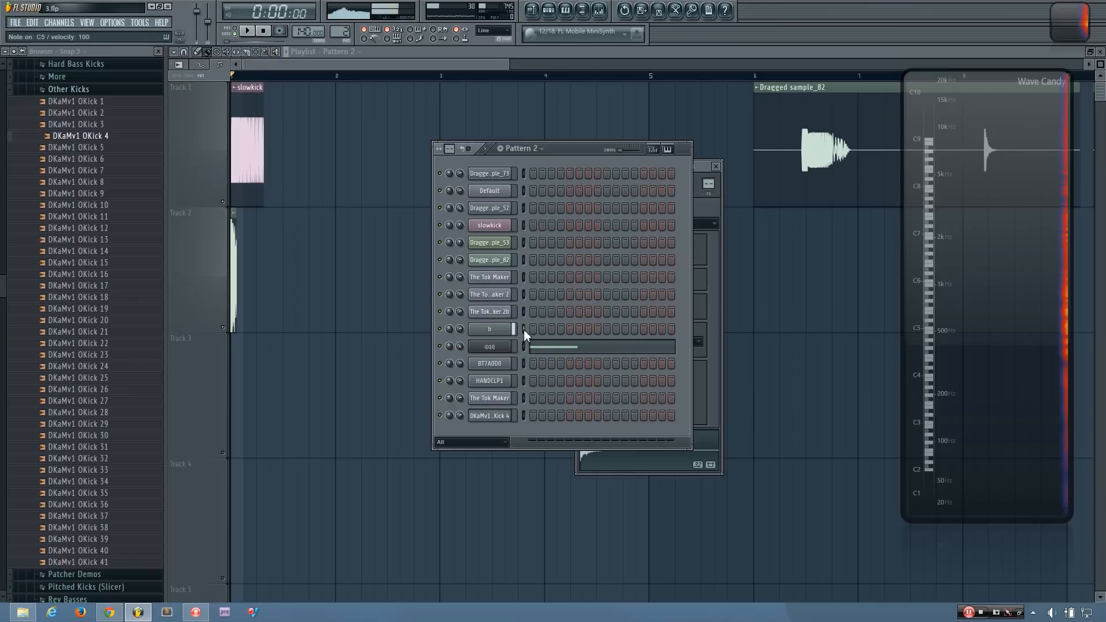
{"action": "left_click", "coordinate": [488, 330]}
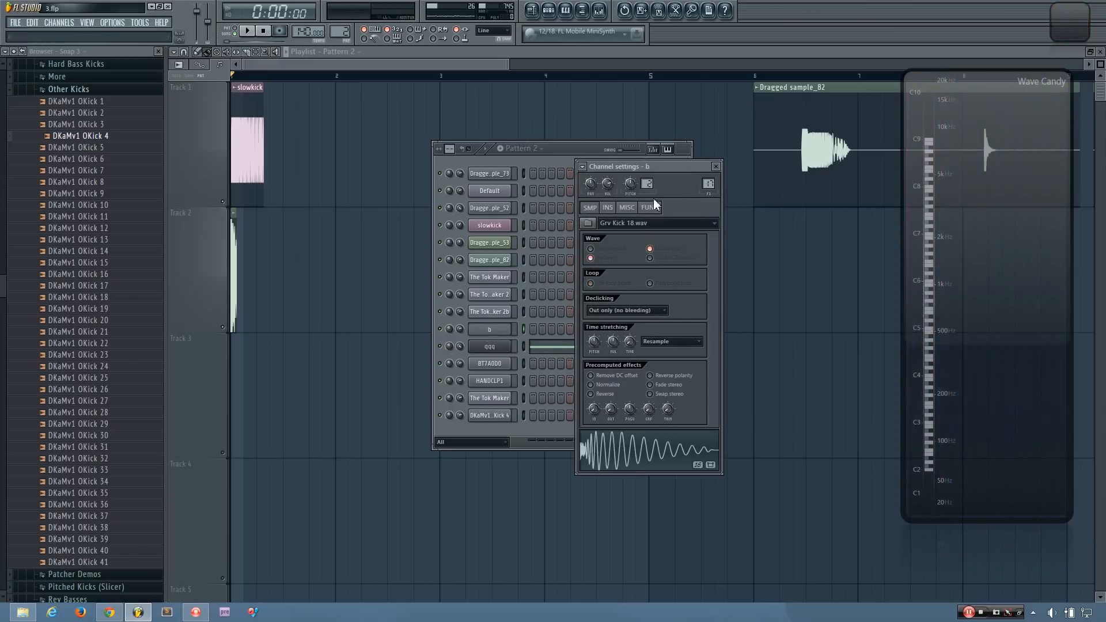
{"action": "left_click_drag", "start_coordinate": [644, 164], "coordinate": [668, 175]}
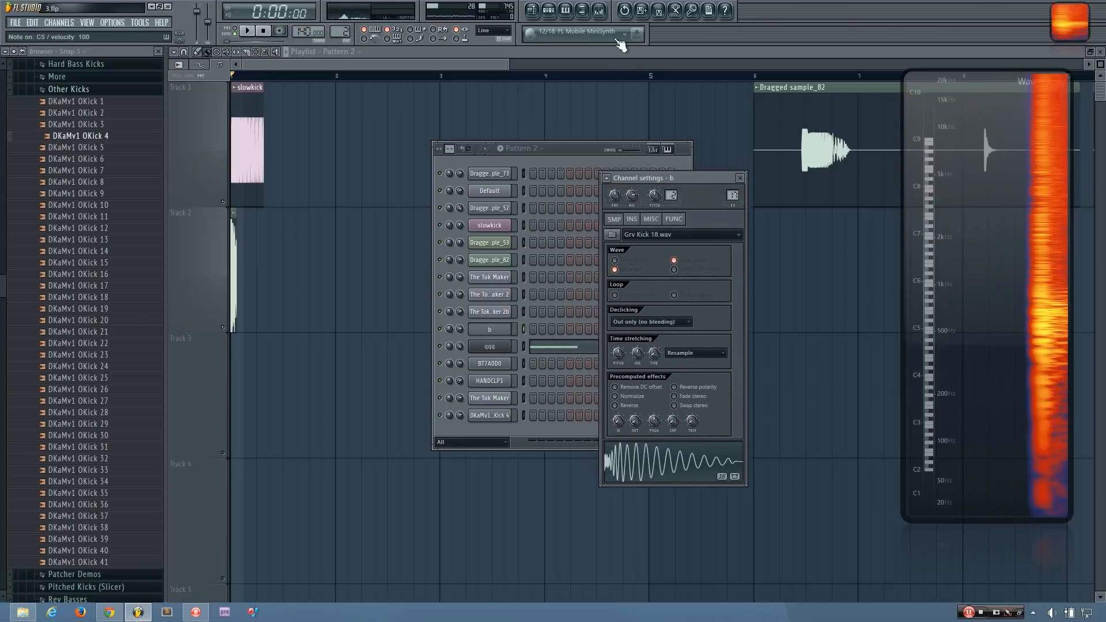
Step: Open the mixer with Insert 17 and its neighbouring tracks in view, and audition channel b
{"action": "key", "text": "F9"}
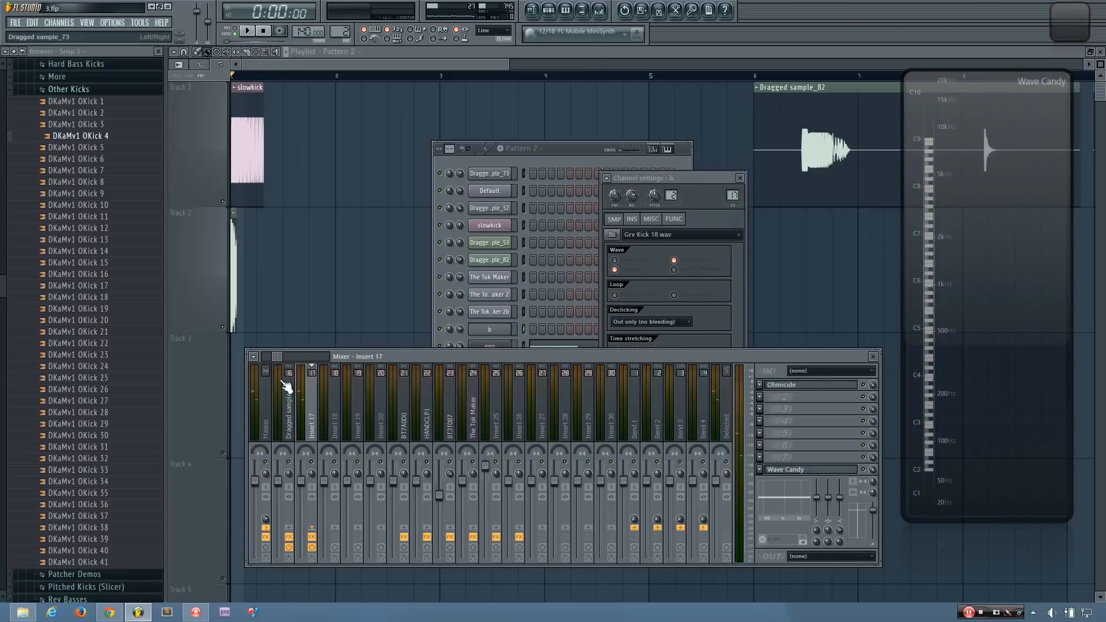
{"action": "left_click_drag", "start_coordinate": [279, 356], "coordinate": [276, 357]}
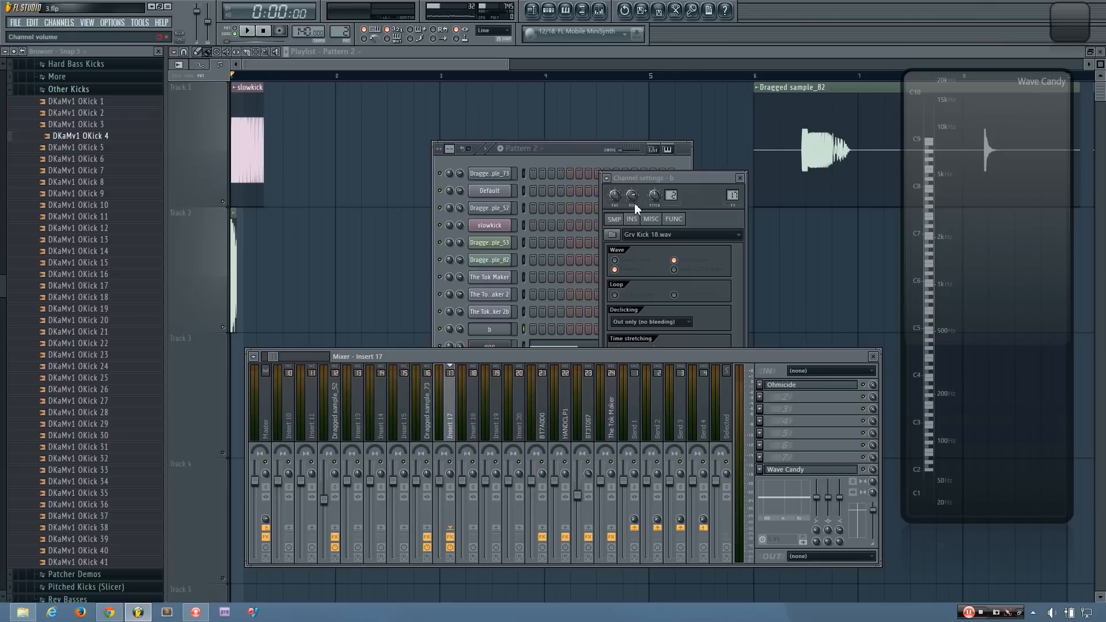
{"action": "key", "text": "z"}
{"action": "key", "text": "z"}
Step: Open the Ohmicide plugin on Insert 17, examine its distortion settings, and close it
{"action": "left_click", "coordinate": [796, 387]}
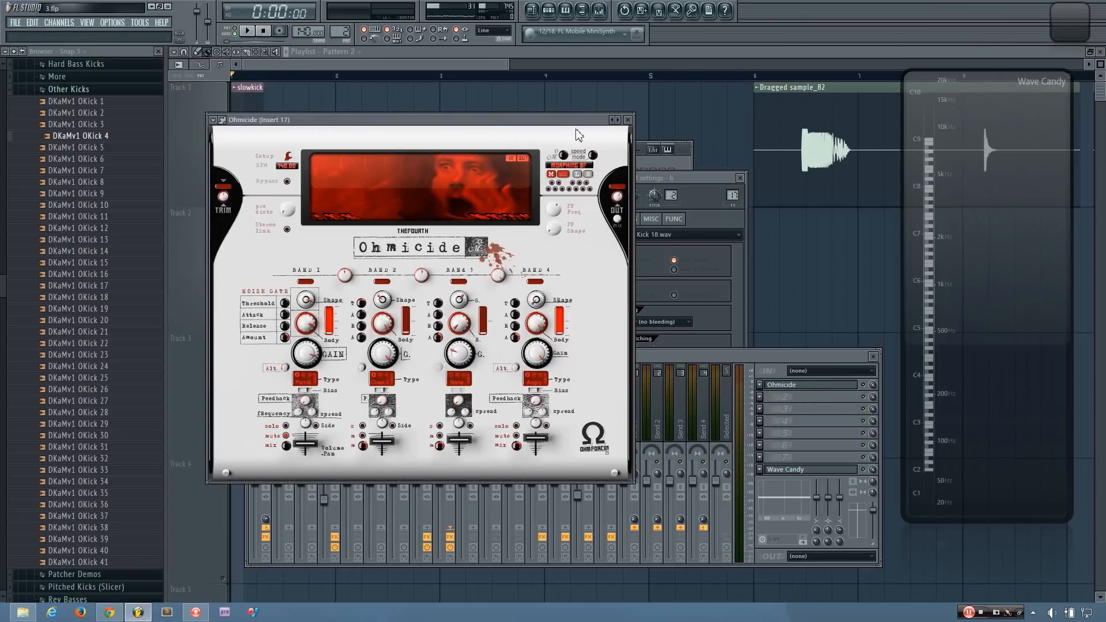
{"action": "left_click_drag", "start_coordinate": [568, 125], "coordinate": [581, 141]}
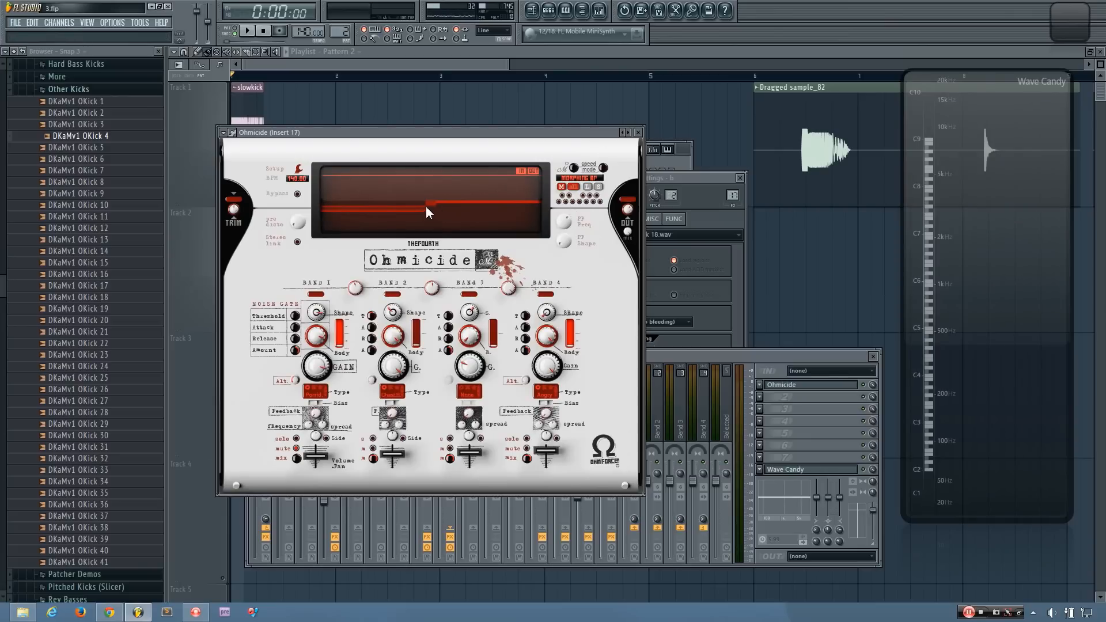
{"action": "left_click", "coordinate": [638, 132]}
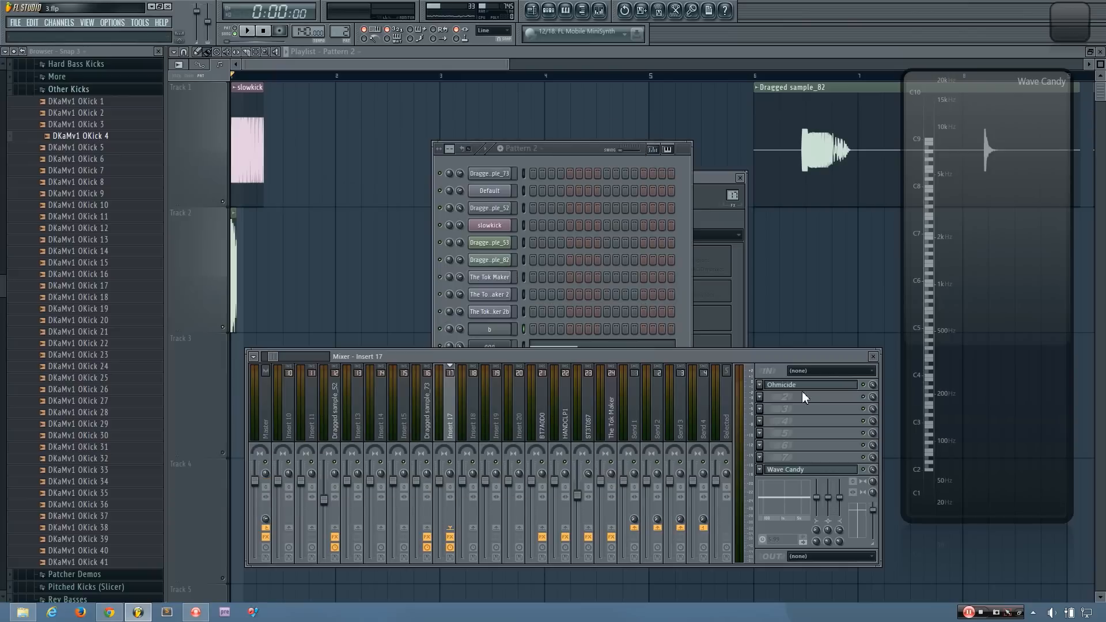
Step: Add Fruity Parametric EQ 2 to slot 2 of Insert 17 and set its band 2 high pass to 418 Hz with 23% bandwidth
{"action": "left_click", "coordinate": [760, 397]}
{"action": "left_click", "coordinate": [1043, 31]}
{"action": "scroll", "coordinate": [601, 281], "scroll_direction": "down", "scroll_amount": 3}
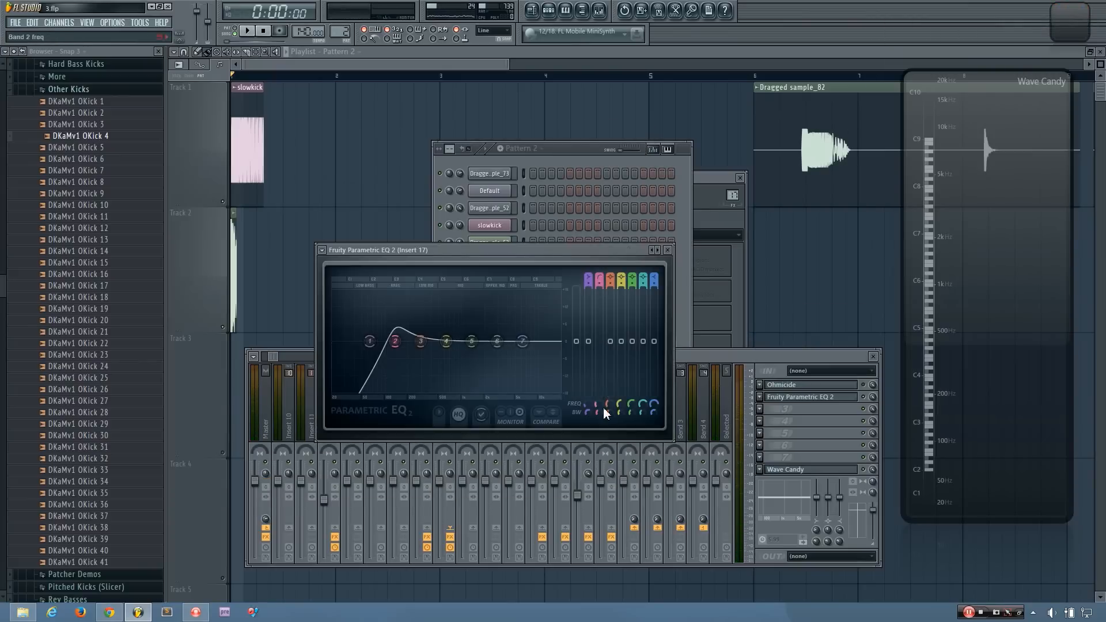
{"action": "left_click_drag", "start_coordinate": [600, 412], "coordinate": [600, 391]}
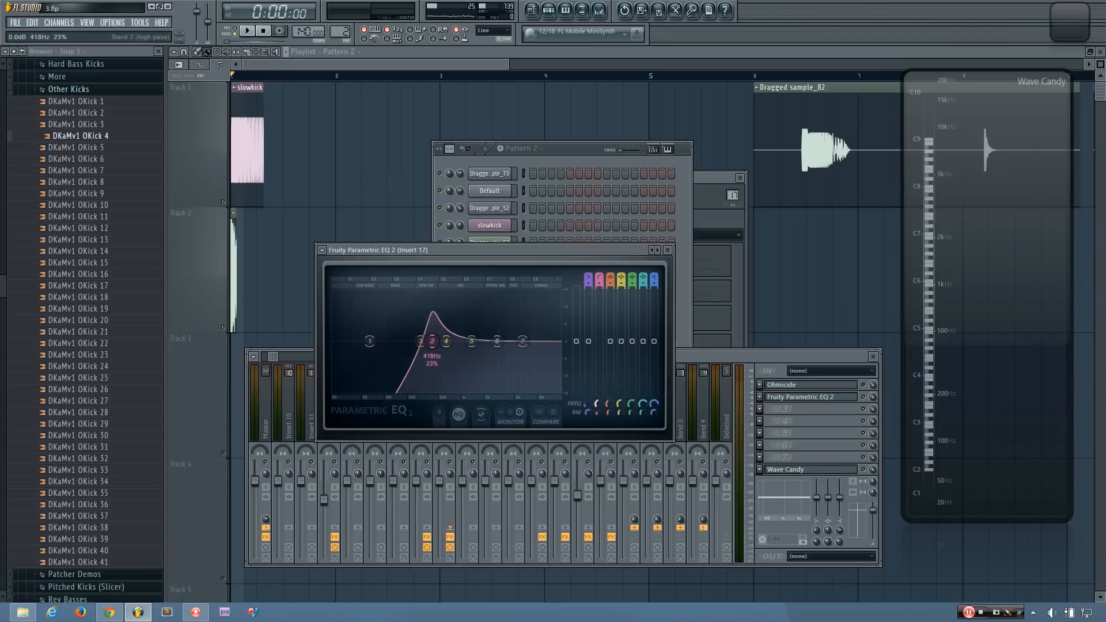
Step: Add Fruity Fast Dist to slot 4 of Insert 17 and audition it with the Fruity Parametric EQ 2 open
{"action": "left_click", "coordinate": [763, 422]}
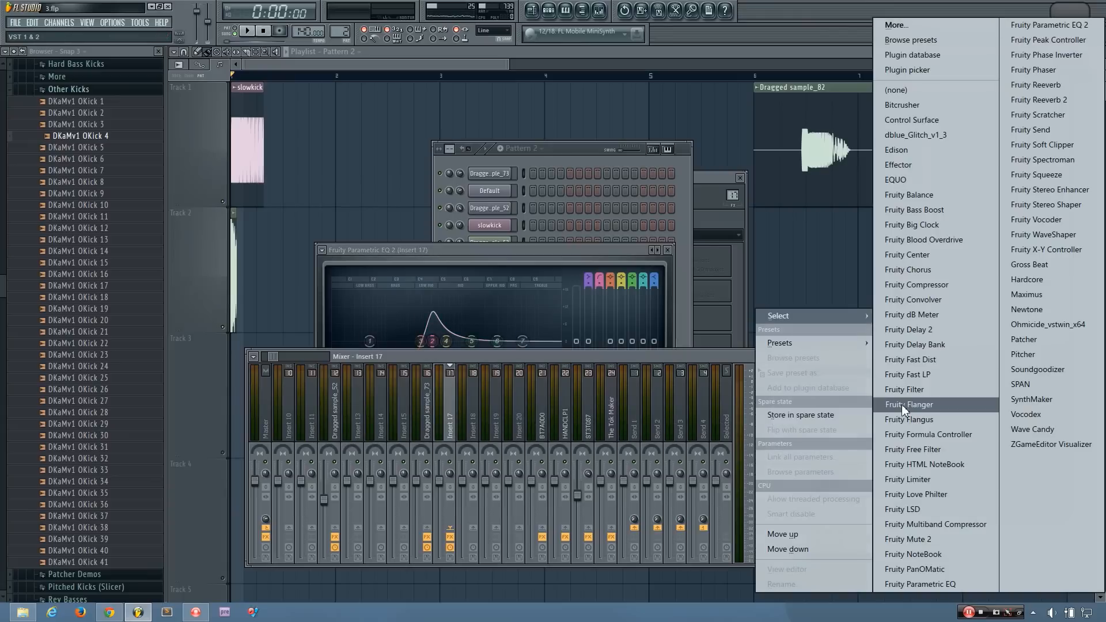
{"action": "left_click", "coordinate": [910, 359]}
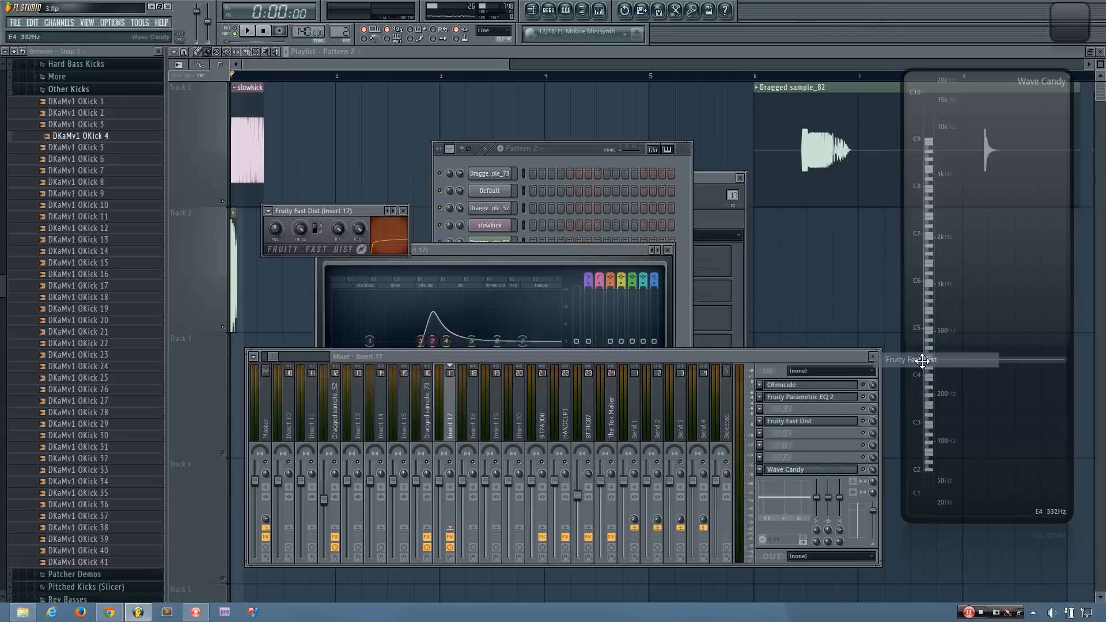
{"action": "left_click", "coordinate": [829, 398]}
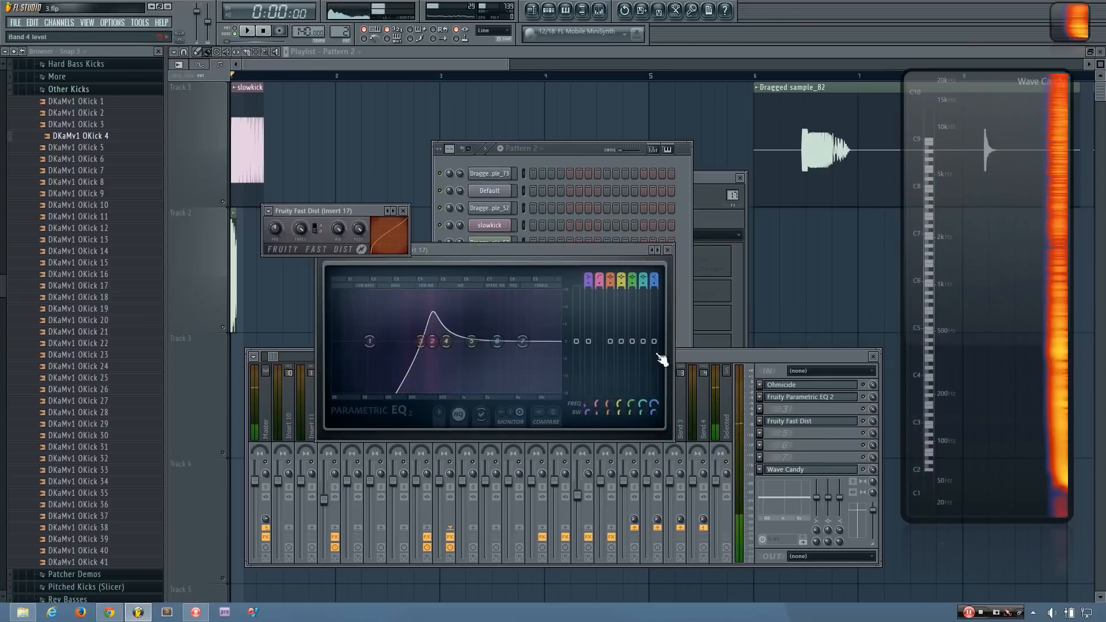
Step: Return to the Insert 17 effect chain and briefly check the Ohmicide plugin
{"action": "left_click", "coordinate": [869, 407]}
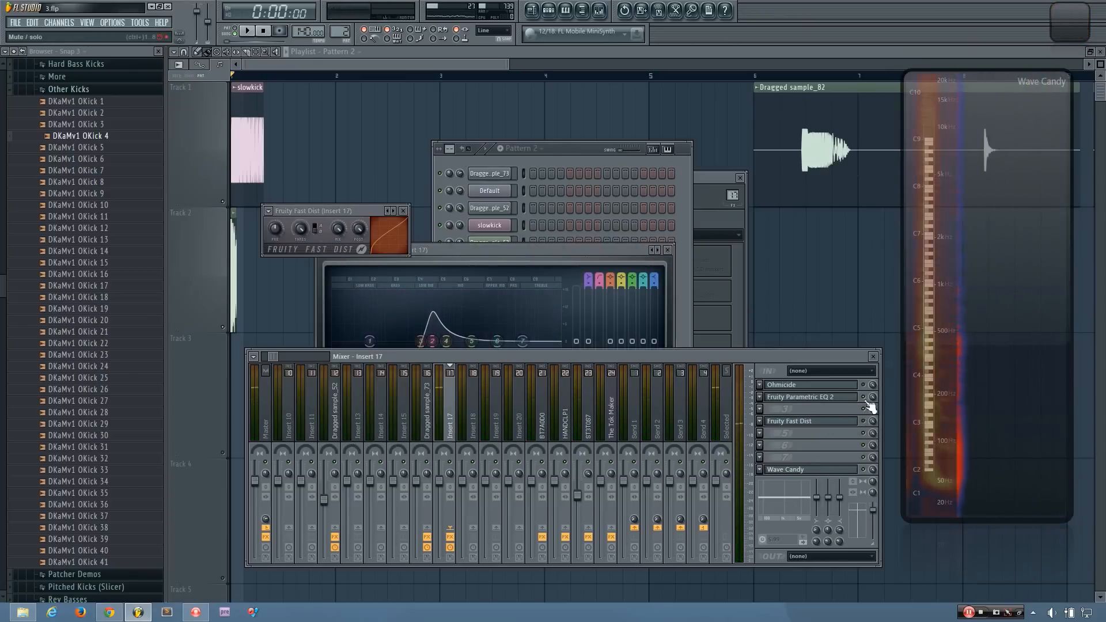
{"action": "left_click", "coordinate": [843, 385]}
{"action": "left_click", "coordinate": [843, 385]}
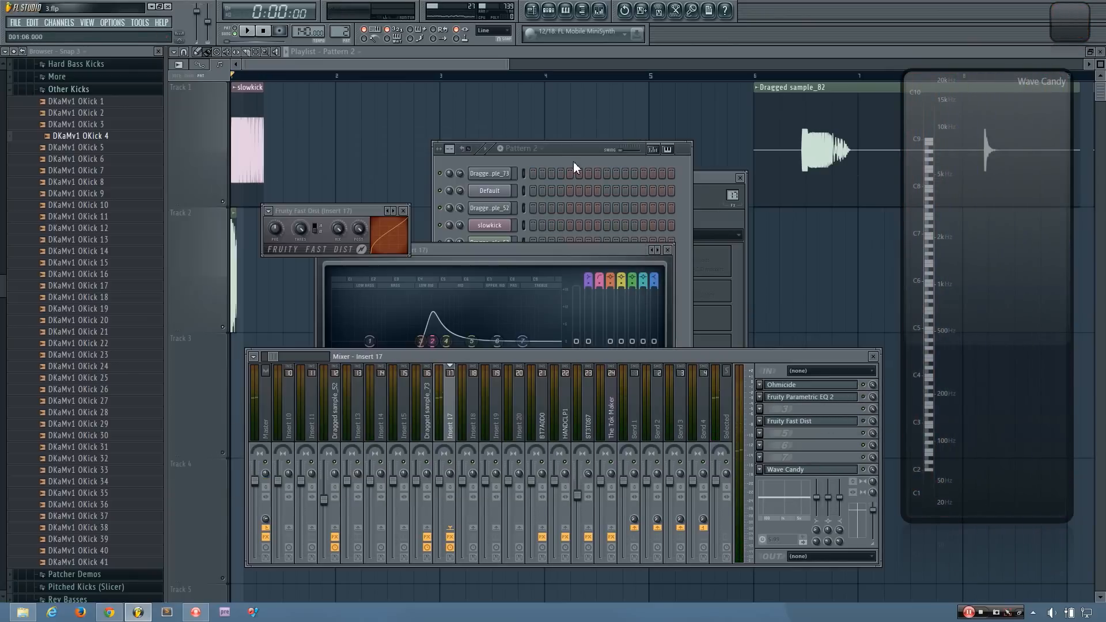
Step: Open the Sytrus plugin of The Tok Maker 2, audition it, and compare it with The Tok Maker
{"action": "left_click", "coordinate": [573, 163]}
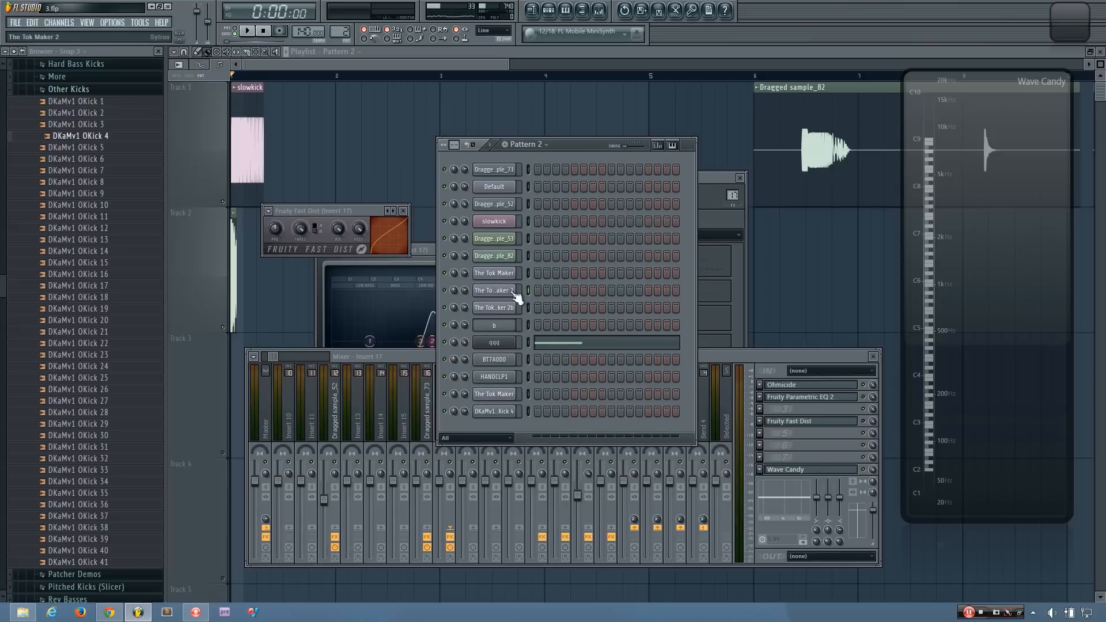
{"action": "left_click", "coordinate": [516, 293]}
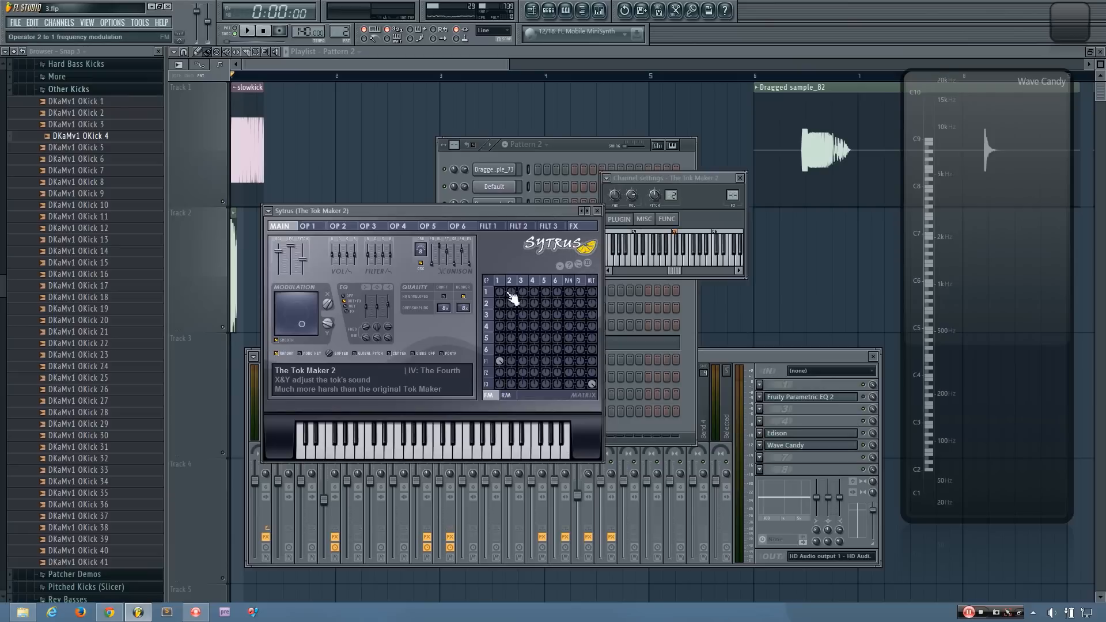
{"action": "left_click", "coordinate": [740, 178]}
{"action": "left_click_drag", "start_coordinate": [495, 216], "coordinate": [706, 253]}
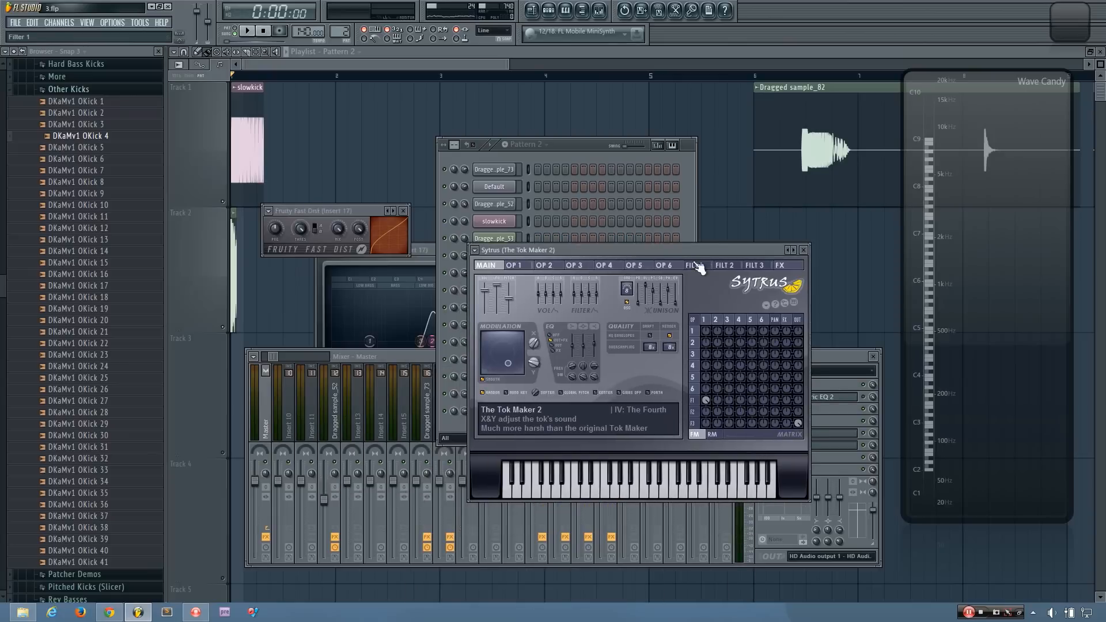
{"action": "left_click_drag", "start_coordinate": [577, 144], "coordinate": [524, 143]}
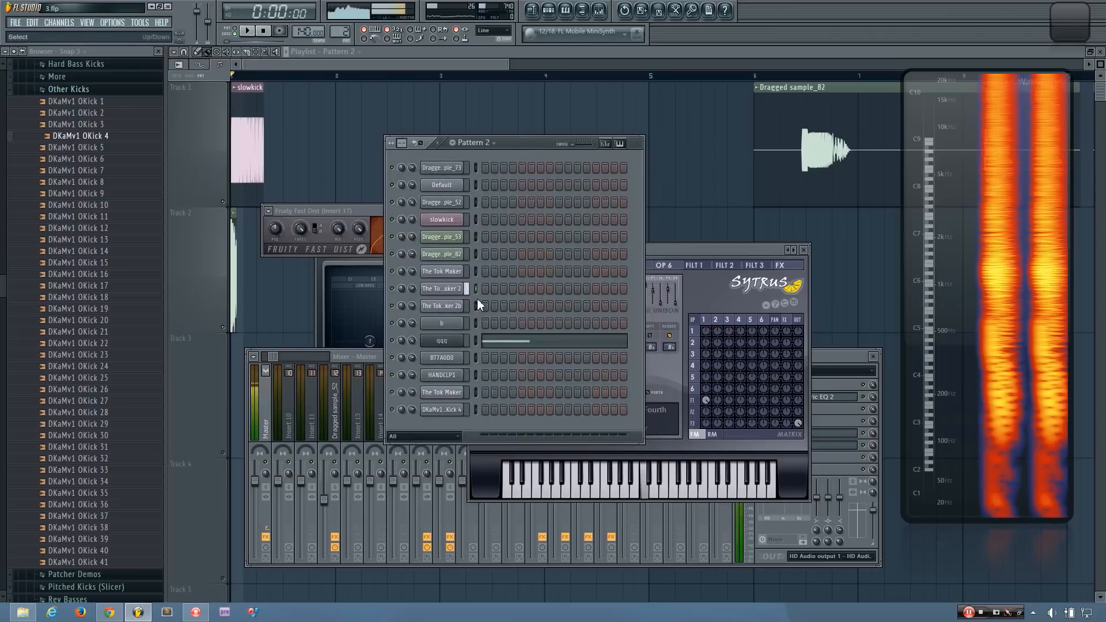
{"action": "left_click", "coordinate": [458, 272]}
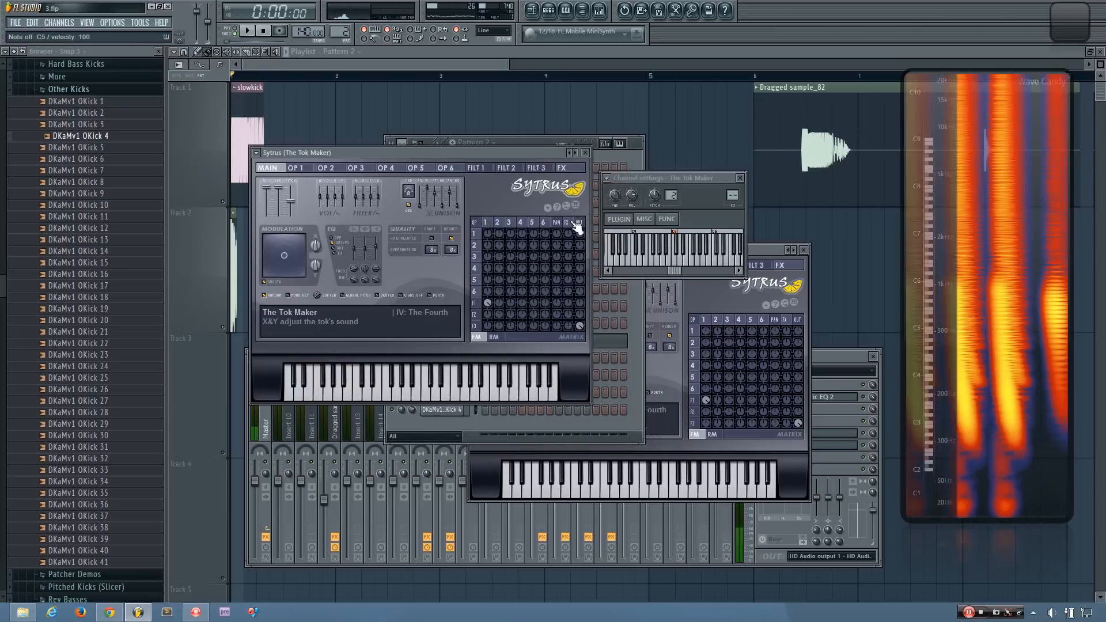
{"action": "left_click", "coordinate": [638, 143]}
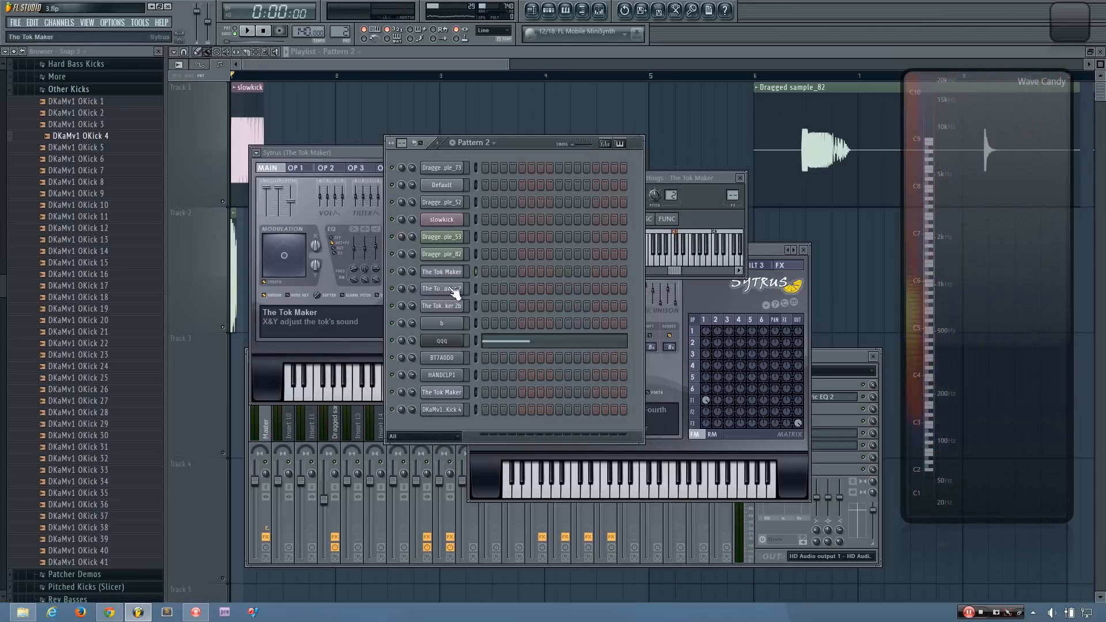
Step: Reopen the Sytrus plugin of The Tok Maker 2, close its channel settings, and place the plugin beside the channel list
{"action": "left_click", "coordinate": [451, 293]}
{"action": "left_click", "coordinate": [452, 293]}
{"action": "left_click", "coordinate": [451, 293]}
{"action": "left_click_drag", "start_coordinate": [540, 251], "coordinate": [559, 243]}
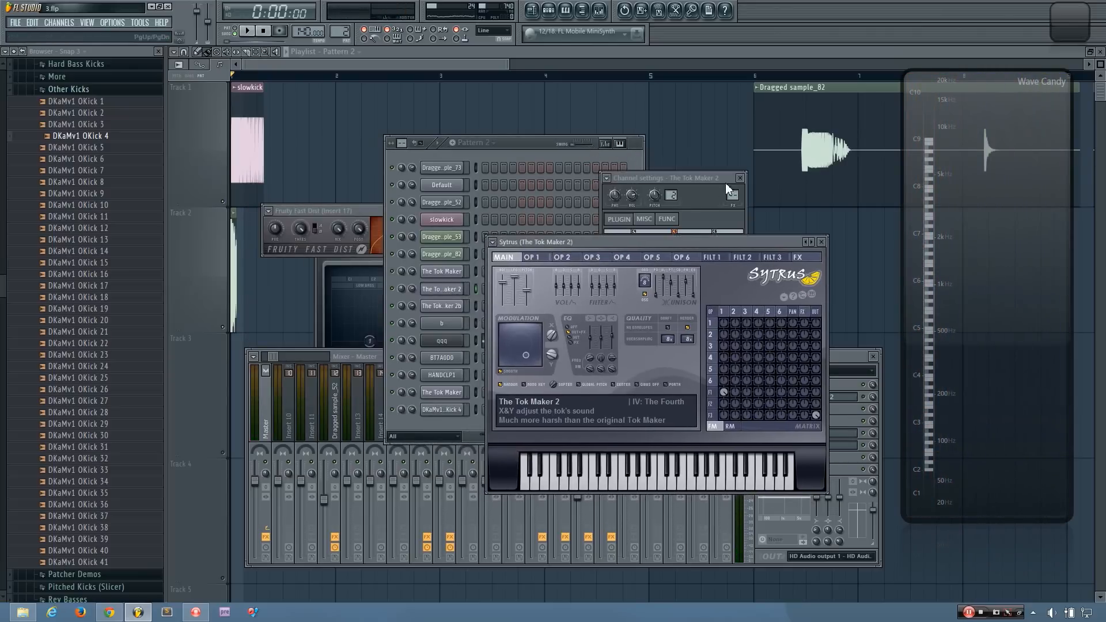
{"action": "left_click", "coordinate": [741, 179]}
{"action": "left_click_drag", "start_coordinate": [645, 243], "coordinate": [653, 205]}
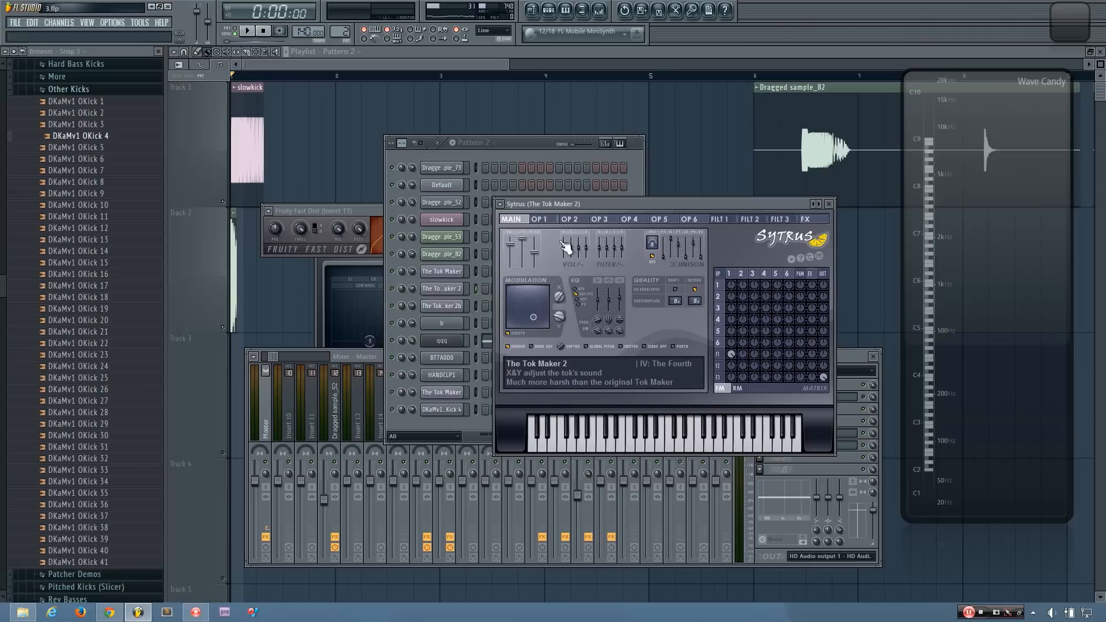
Step: Examine the pitch and volume envelopes of Operator 1 in The Tok Maker 2
{"action": "left_click", "coordinate": [541, 219]}
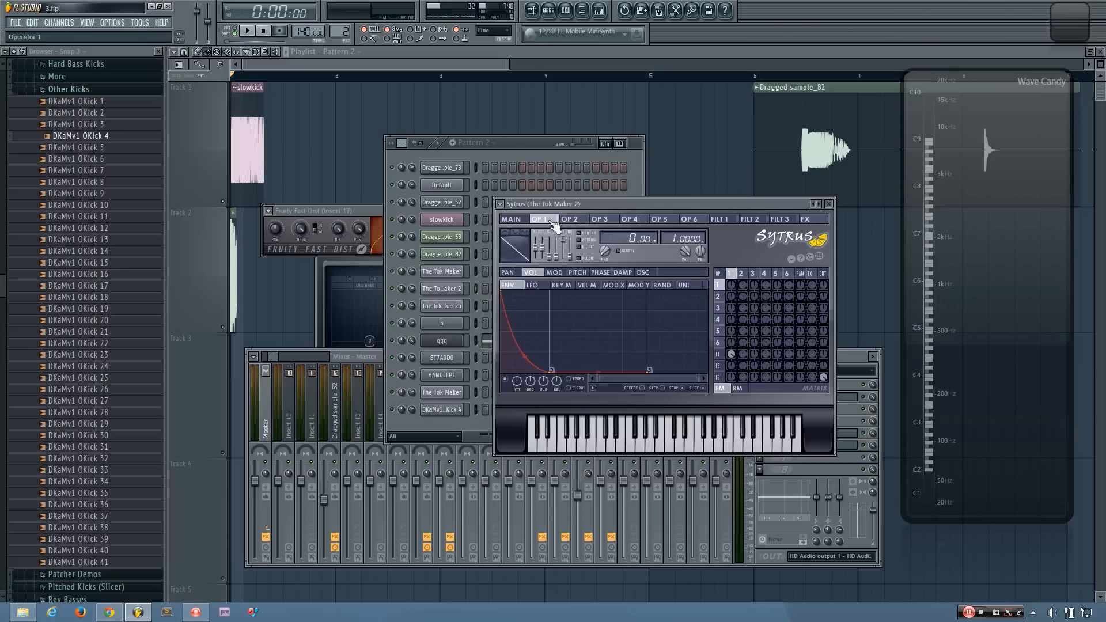
{"action": "left_click", "coordinate": [577, 272]}
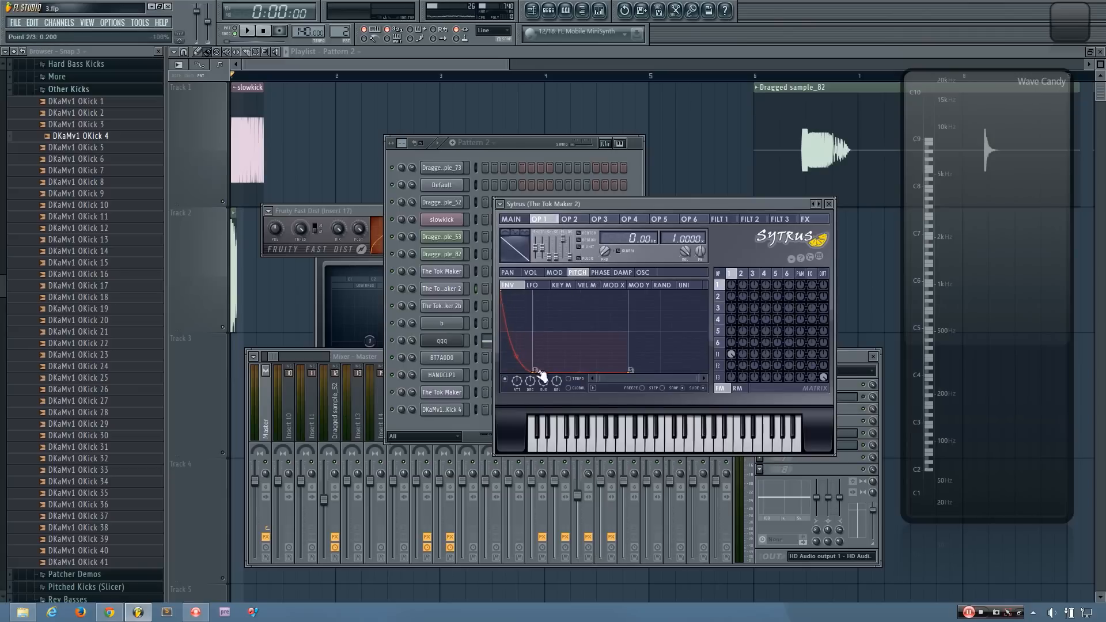
{"action": "left_click", "coordinate": [530, 273]}
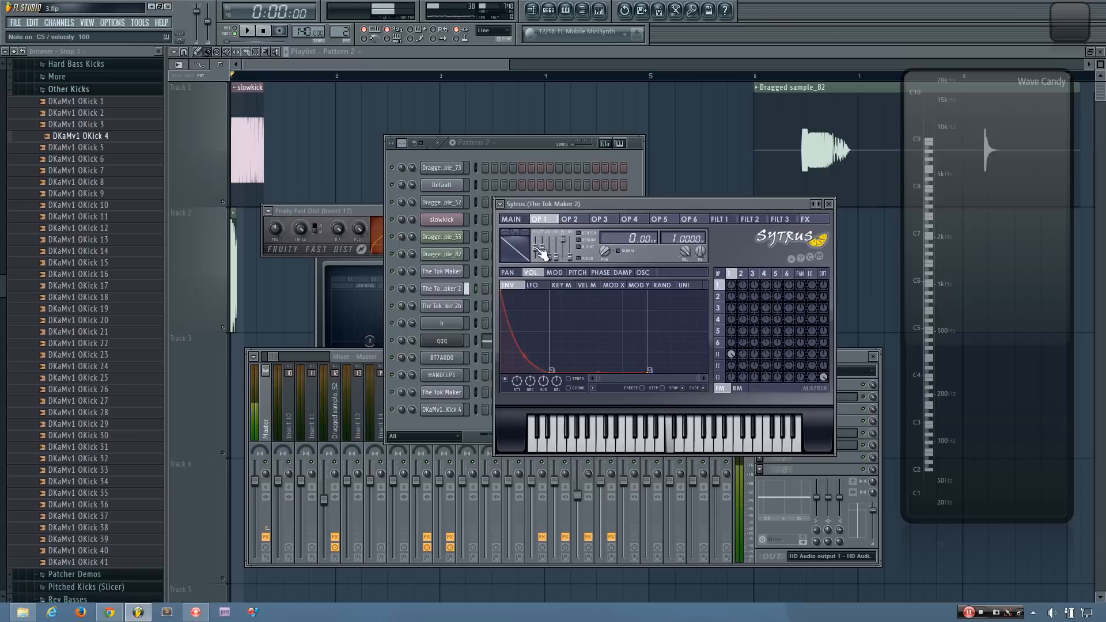
Step: Try another waveform shape for Operator 1, restore the original shape, and recheck its pitch envelope
{"action": "left_click_drag", "start_coordinate": [536, 249], "coordinate": [537, 239]}
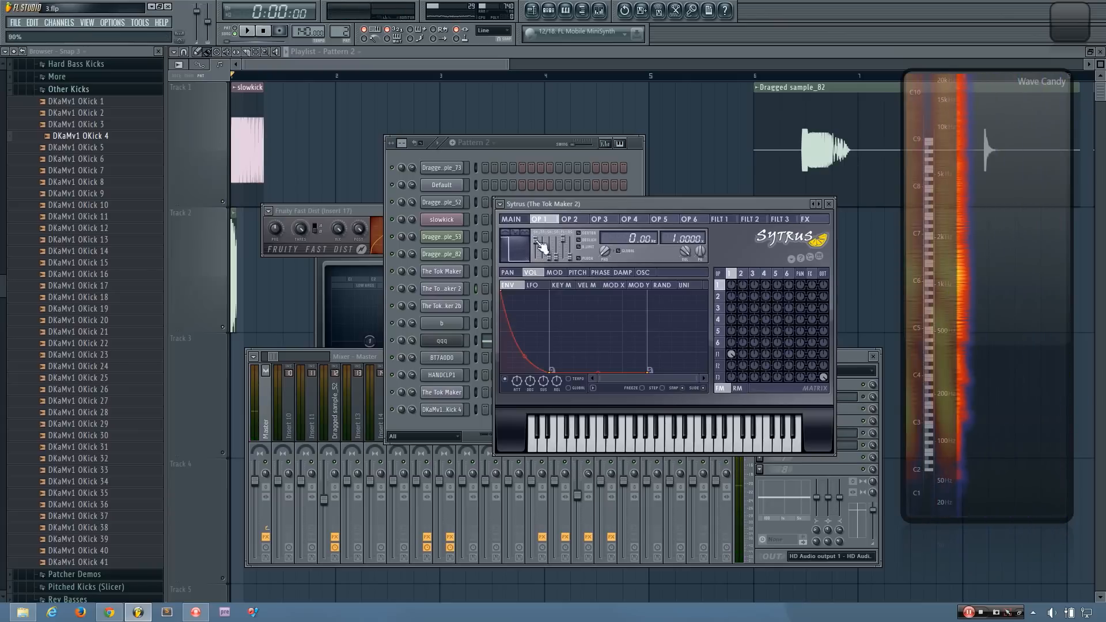
{"action": "mouse_move", "coordinate": [536, 240]}
{"action": "left_mouse_down"}
{"action": "mouse_move", "coordinate": [536, 257]}
{"action": "mouse_move", "coordinate": [537, 247]}
{"action": "left_mouse_up"}
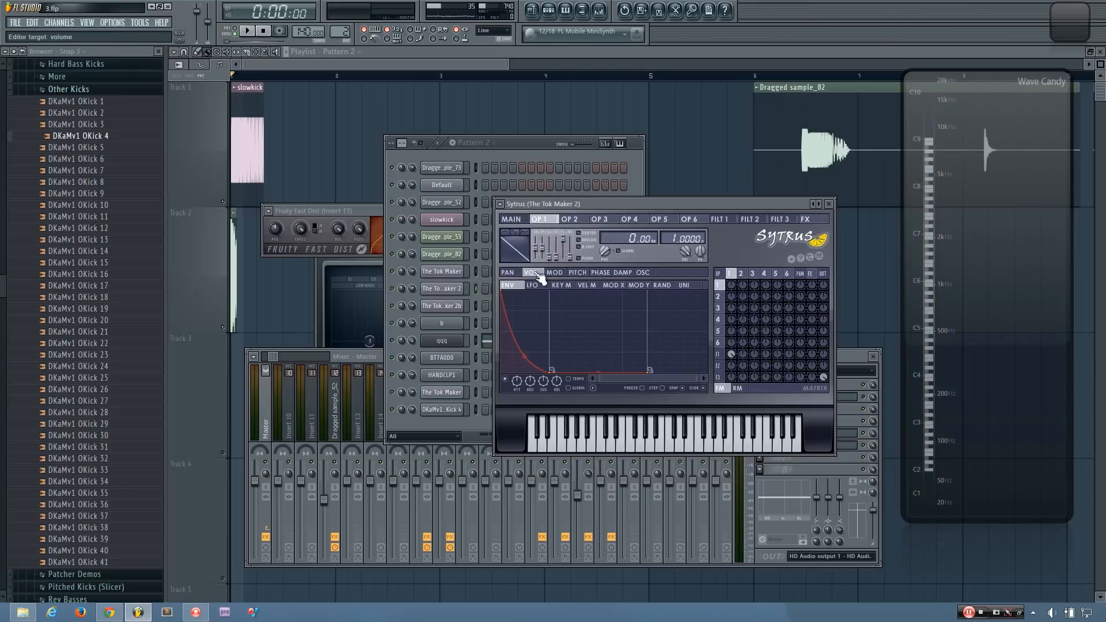
{"action": "left_click", "coordinate": [580, 274]}
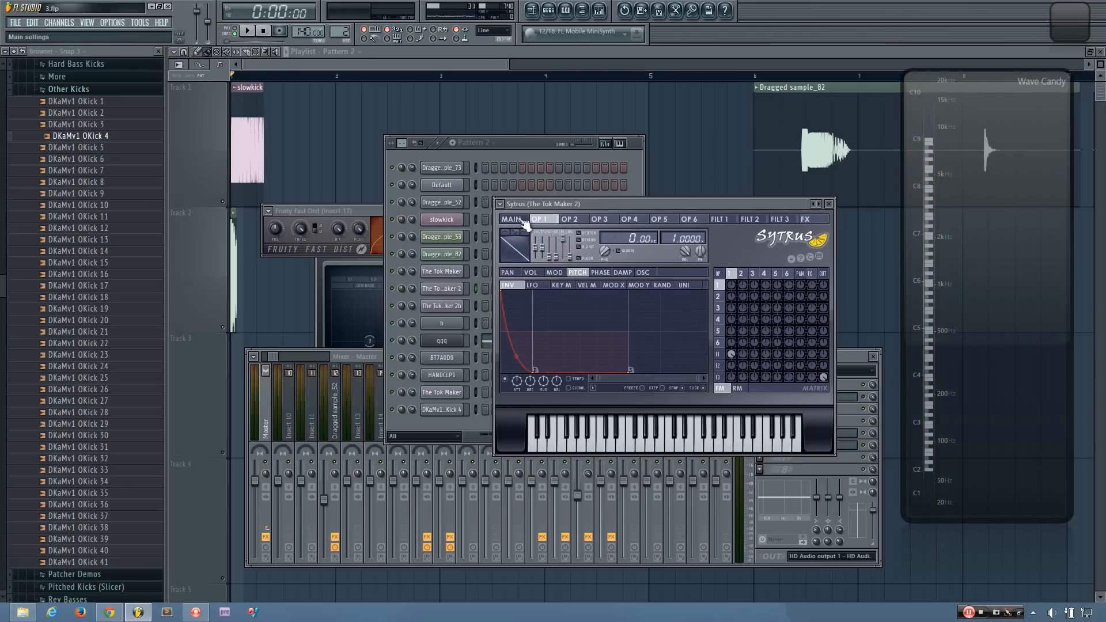
{"action": "left_click", "coordinate": [511, 219]}
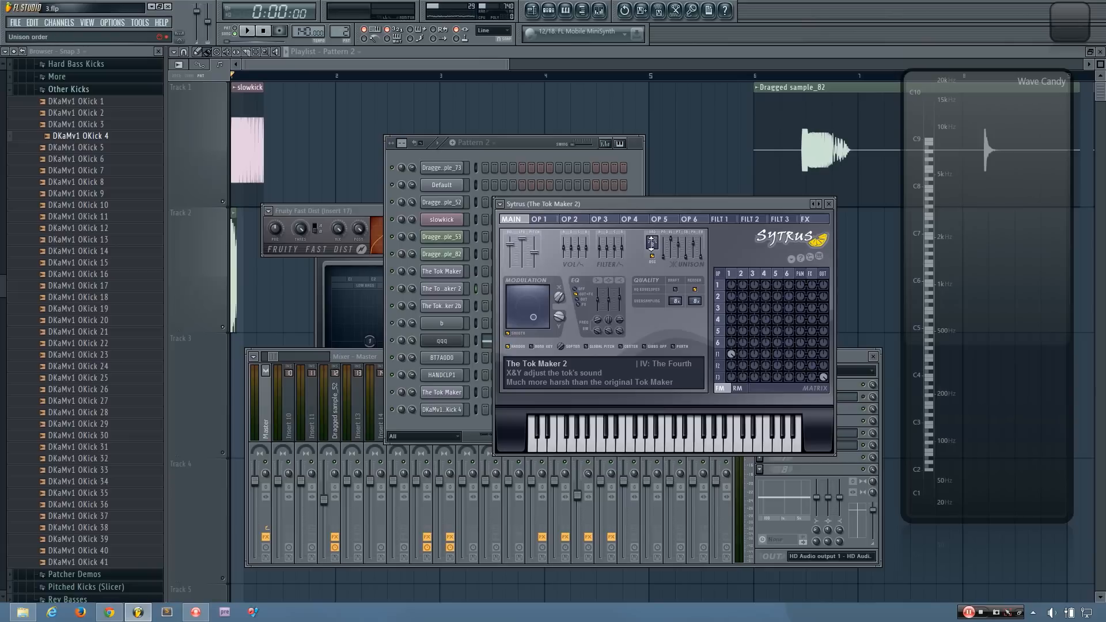
Step: Audition The Tok Maker 2 with repeated notes and examine the waveshaper curve of Filter 1
{"action": "key", "text": "q"}
{"action": "key", "text": "q"}
{"action": "key", "text": "q"}
{"action": "key", "text": "q"}
{"action": "key", "text": "q"}
{"action": "key", "text": "q"}
{"action": "left_click", "coordinate": [720, 219]}
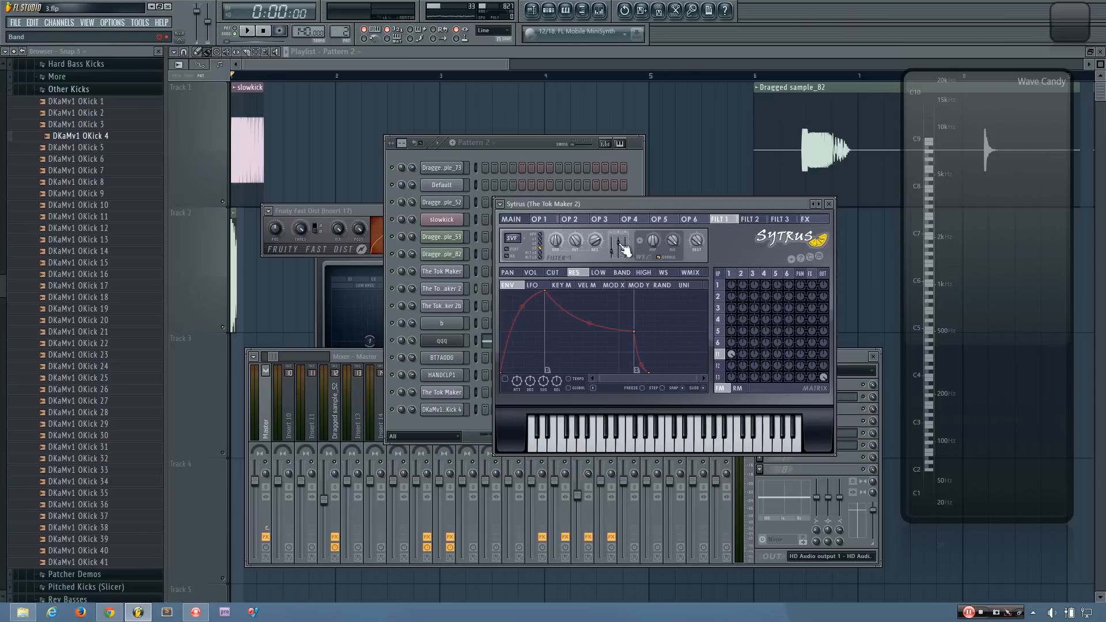
{"action": "left_click", "coordinate": [665, 273]}
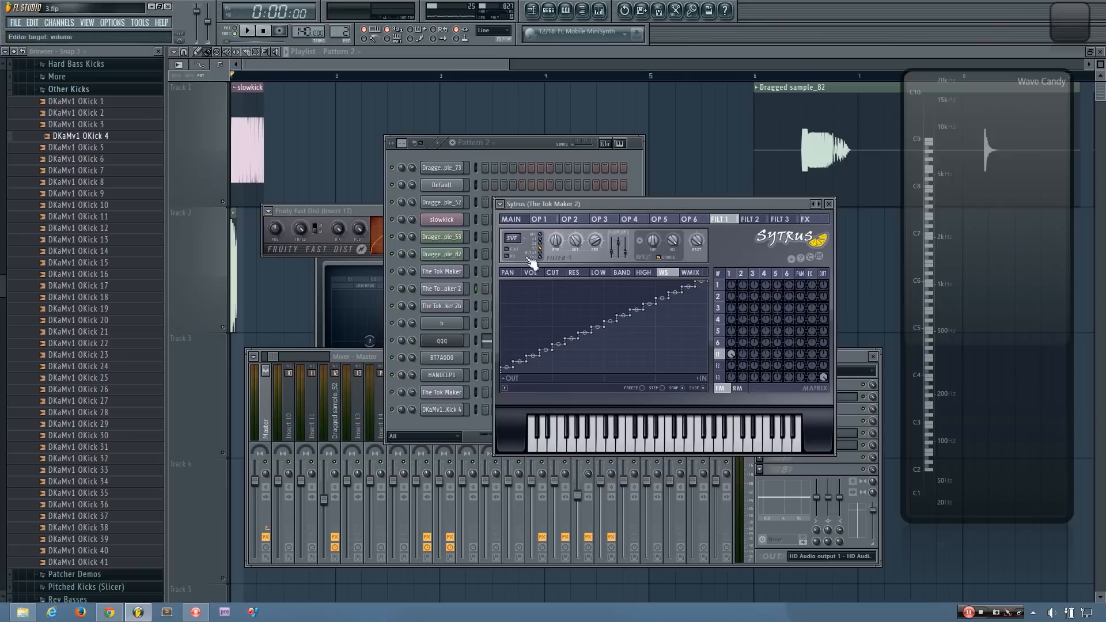
Step: Raise the X/Y modulation point of The Tok Maker 2 to about the pad's middle height and audition the sound
{"action": "left_click", "coordinate": [511, 219]}
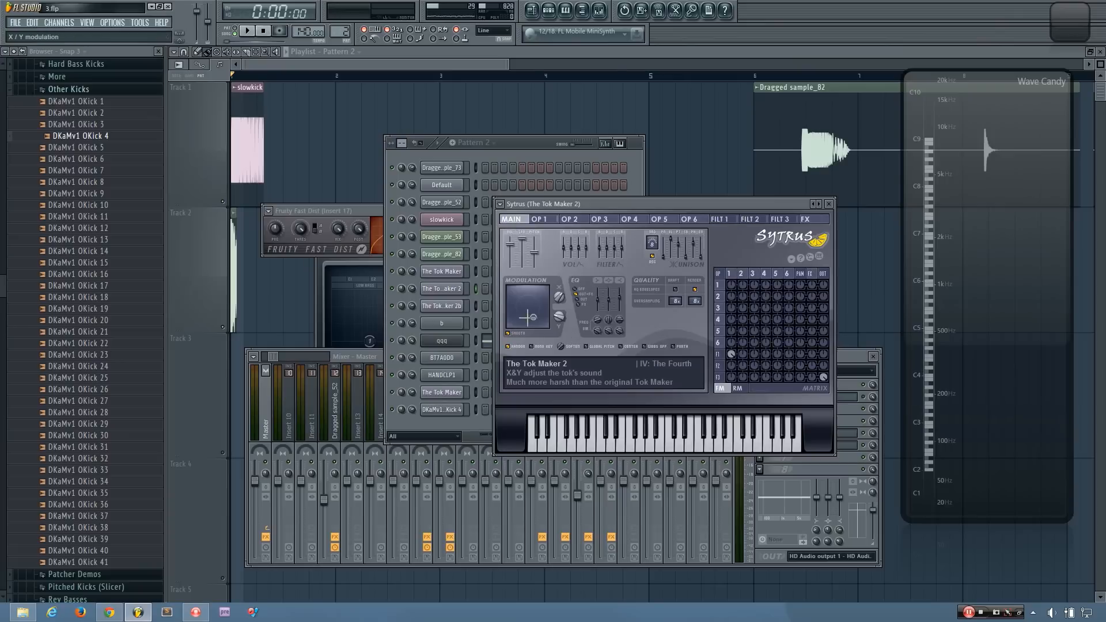
{"action": "mouse_move", "coordinate": [534, 315]}
{"action": "left_mouse_down"}
{"action": "mouse_move", "coordinate": [533, 305]}
{"action": "mouse_move", "coordinate": [517, 312]}
{"action": "mouse_move", "coordinate": [536, 308]}
{"action": "mouse_move", "coordinate": [518, 309]}
{"action": "mouse_move", "coordinate": [525, 298]}
{"action": "mouse_move", "coordinate": [523, 317]}
{"action": "mouse_move", "coordinate": [535, 313]}
{"action": "mouse_move", "coordinate": [532, 303]}
{"action": "left_mouse_up"}
{"action": "key", "text": "z"}
{"action": "key", "text": "z"}
{"action": "key", "text": "z"}
{"action": "key", "text": "z"}
{"action": "key", "text": "z"}
{"action": "key", "text": "z"}
{"action": "key", "text": "z"}
{"action": "key", "text": "z"}
{"action": "key", "text": "z"}
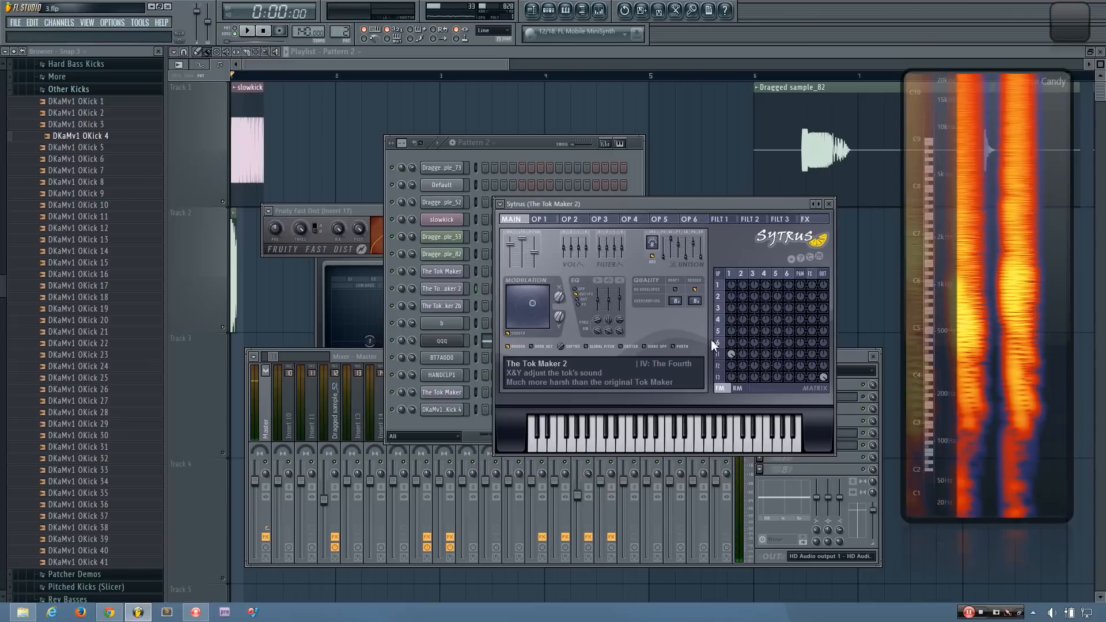
Step: Move the X/Y modulation point slightly higher and audition The Tok Maker 2 again
{"action": "mouse_move", "coordinate": [533, 303]}
{"action": "left_mouse_down"}
{"action": "mouse_move", "coordinate": [527, 314]}
{"action": "mouse_move", "coordinate": [532, 299]}
{"action": "left_mouse_up"}
{"action": "key", "text": "z"}
{"action": "key", "text": "z"}
{"action": "key", "text": "z"}
{"action": "key", "text": "z"}
{"action": "key", "text": "z"}
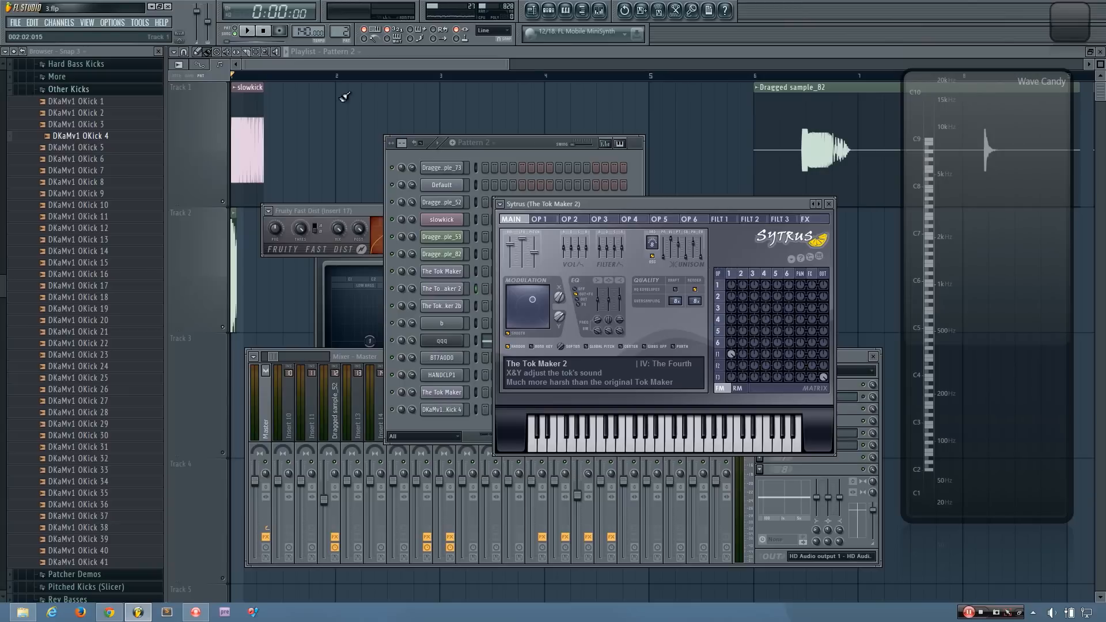
Step: Close all open windows, zoom the playlist in on the slowkick and Dragged sample_53 clips, and play them
{"action": "key", "text": "F12"}
{"action": "scroll", "coordinate": [229, 199], "scroll_direction": "up", "scroll_amount": 4}
{"action": "scroll", "coordinate": [226, 193], "scroll_direction": "up", "scroll_amount": 5}
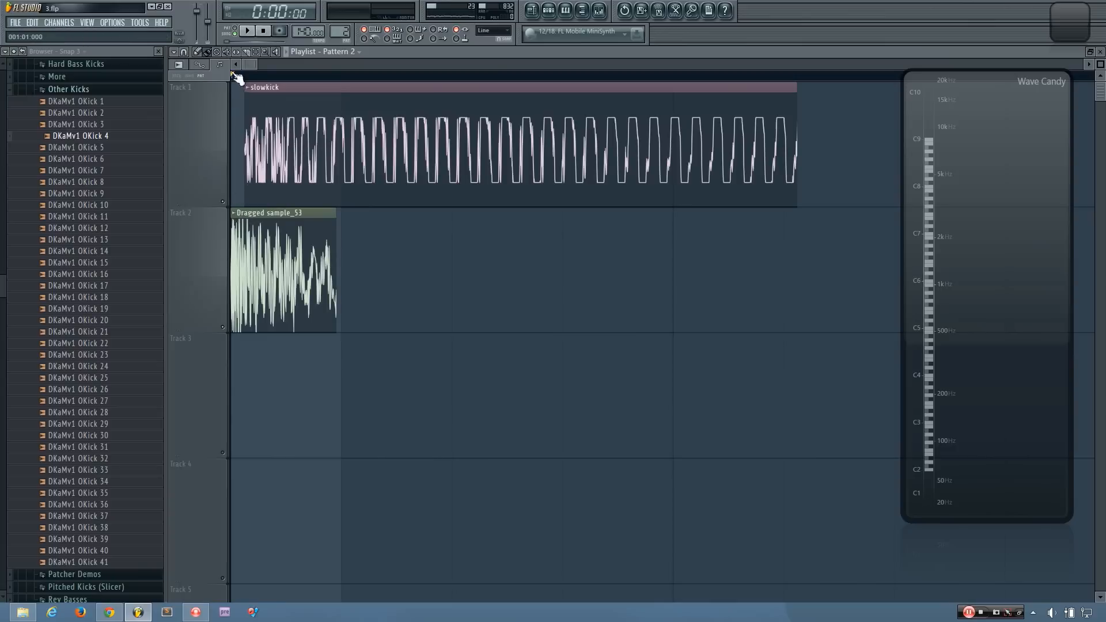
{"action": "mouse_move", "coordinate": [249, 71]}
{"action": "left_mouse_down"}
{"action": "mouse_move", "coordinate": [426, 114]}
{"action": "mouse_move", "coordinate": [203, 136]}
{"action": "left_mouse_up"}
{"action": "key", "text": "space"}
{"action": "key", "text": "space"}
Step: Trim the start of the slowkick clip to near the end of Dragged sample_53 and play the result
{"action": "left_click_drag", "start_coordinate": [249, 122], "coordinate": [332, 122]}
{"action": "key", "text": "space"}
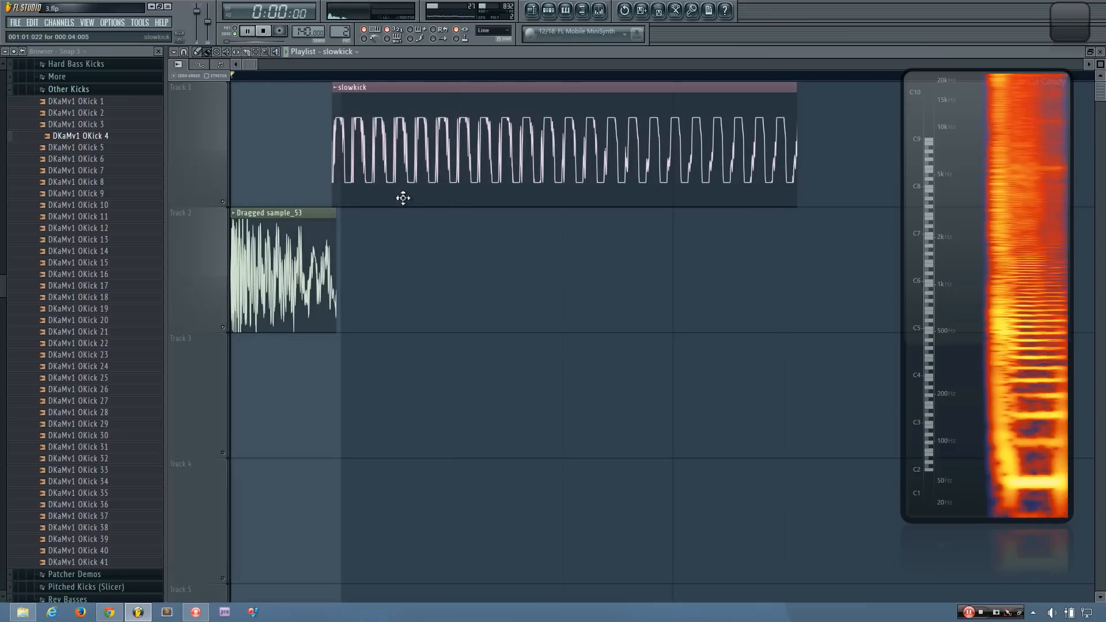
{"action": "key", "text": "space"}
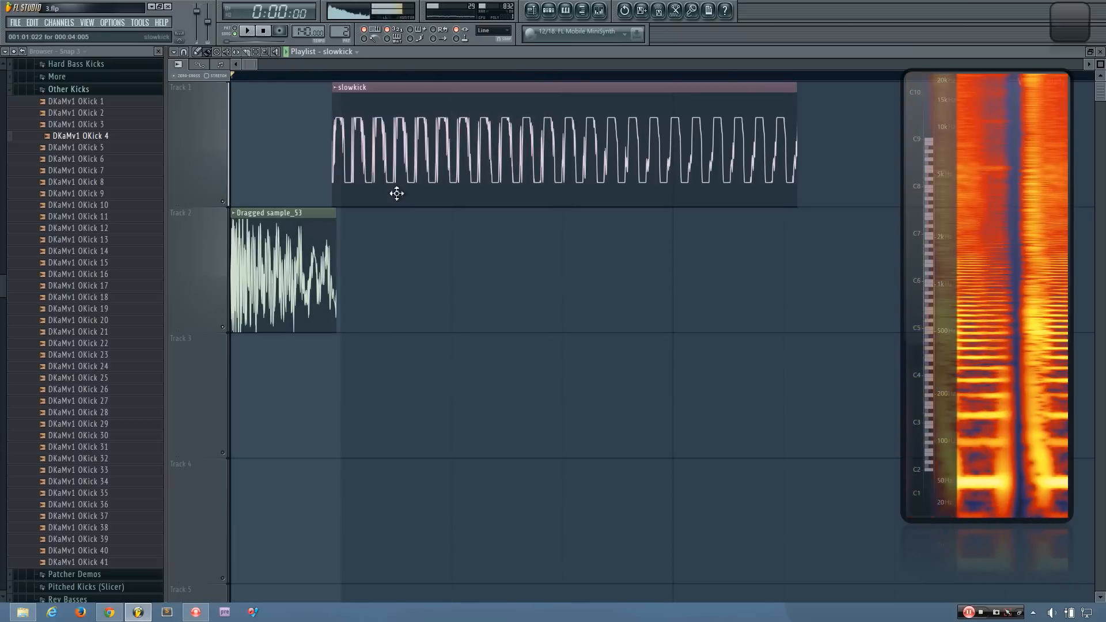
Step: Compare playback with and without the slowkick trim by undoing and redoing it, ending with the full clip restored
{"action": "key", "text": "ctrl+z"}
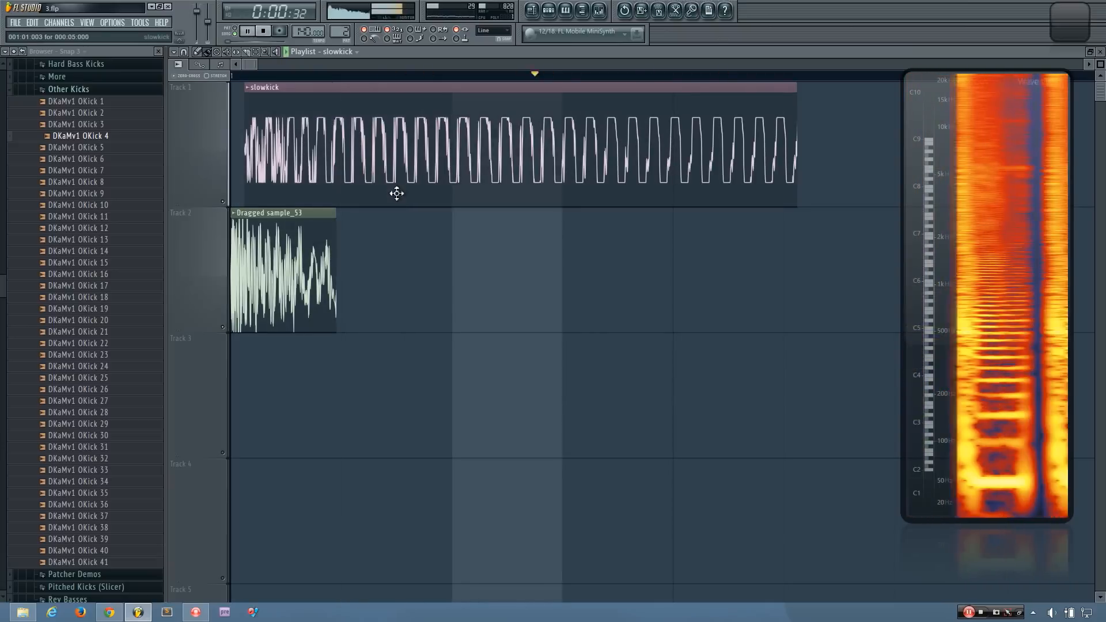
{"action": "key", "text": "ctrl+z"}
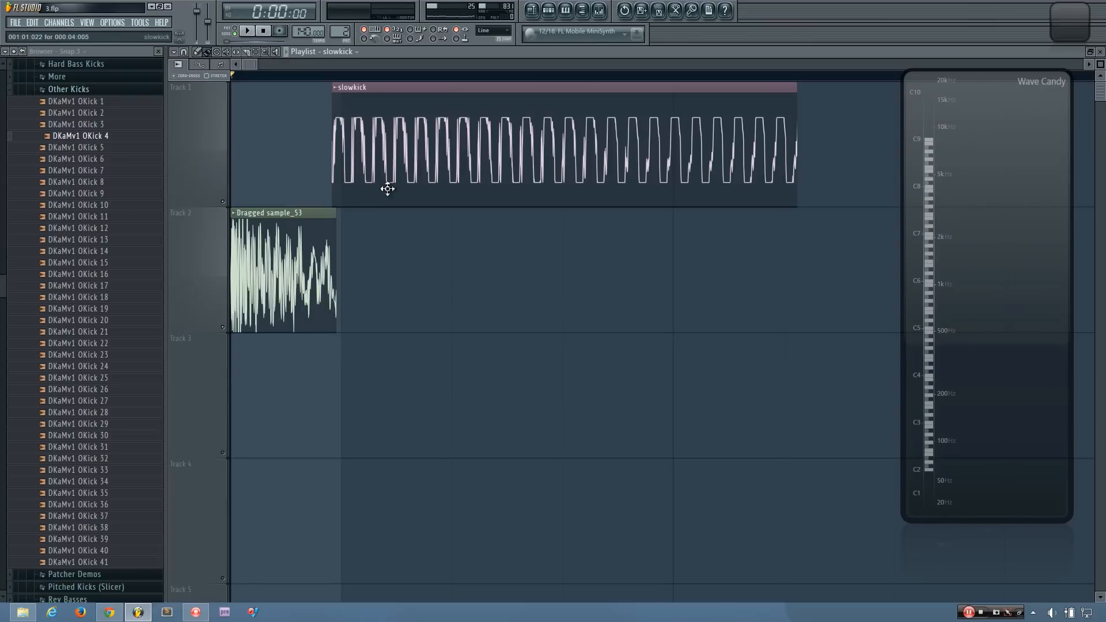
{"action": "key", "text": "ctrl+z"}
{"action": "key", "text": "space"}
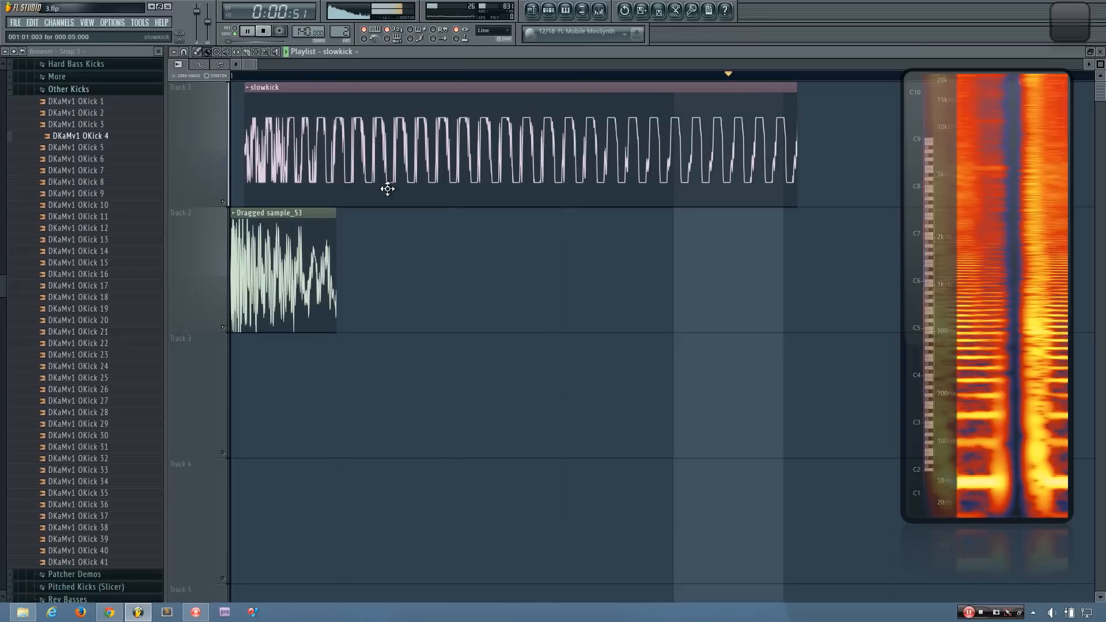
{"action": "key", "text": "ctrl+z"}
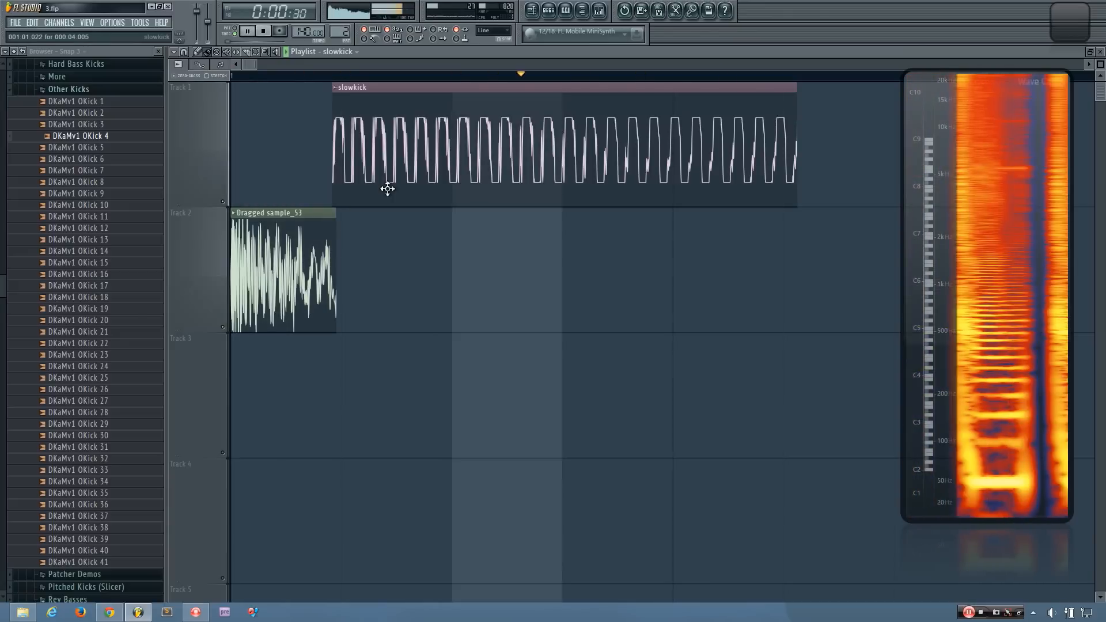
{"action": "key", "text": "ctrl+z"}
{"action": "key", "text": "space"}
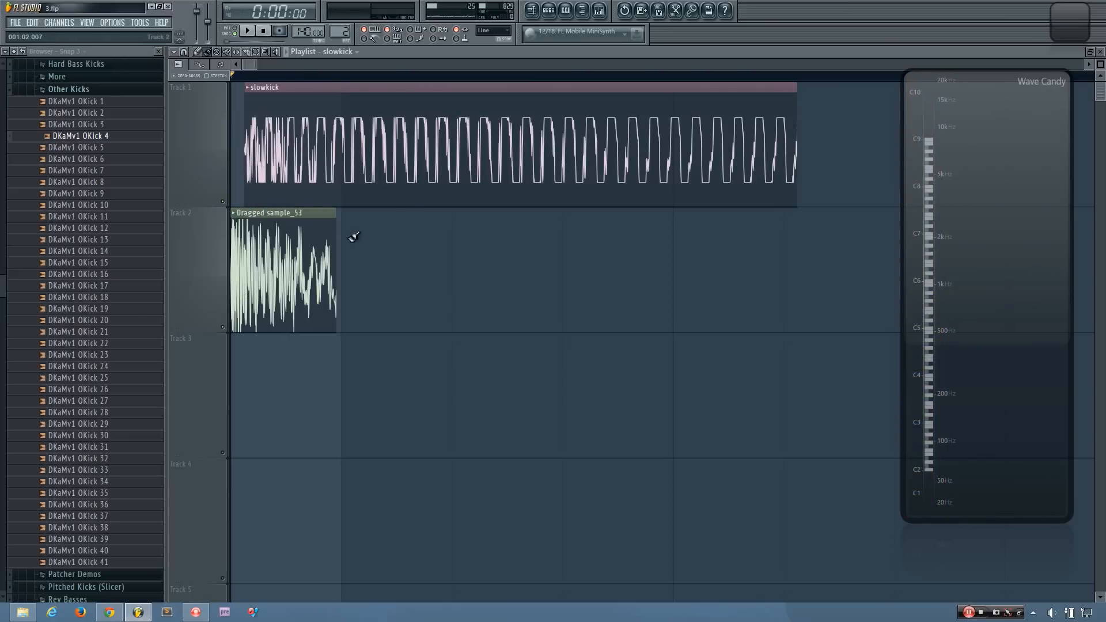
Step: Show the channel list of Pattern 2 over the playlist
{"action": "key", "text": "F6"}
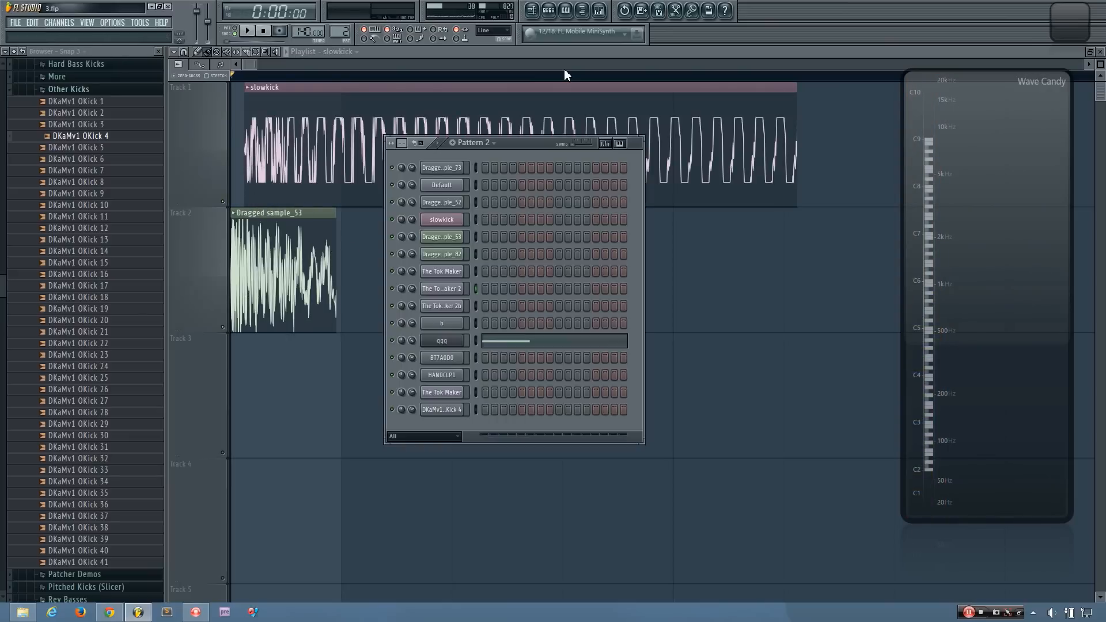